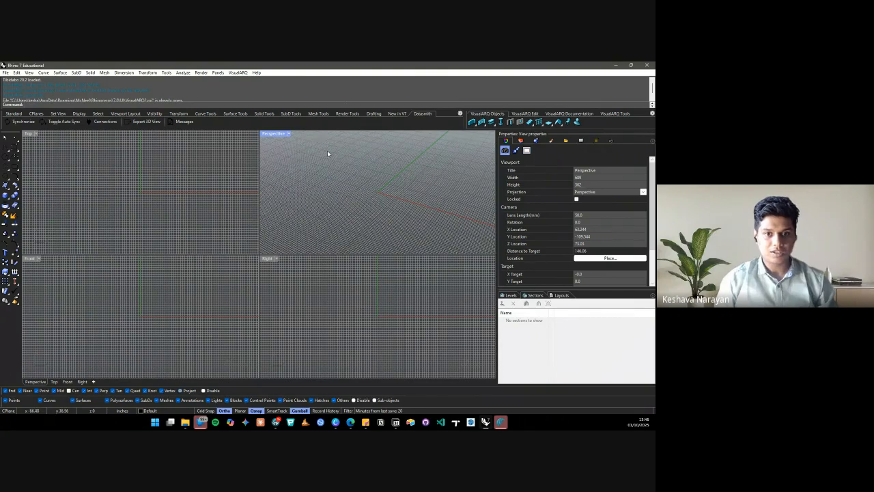
Maximize the Perspective viewport and zoom in close to the grid plane
double_click(275, 135)
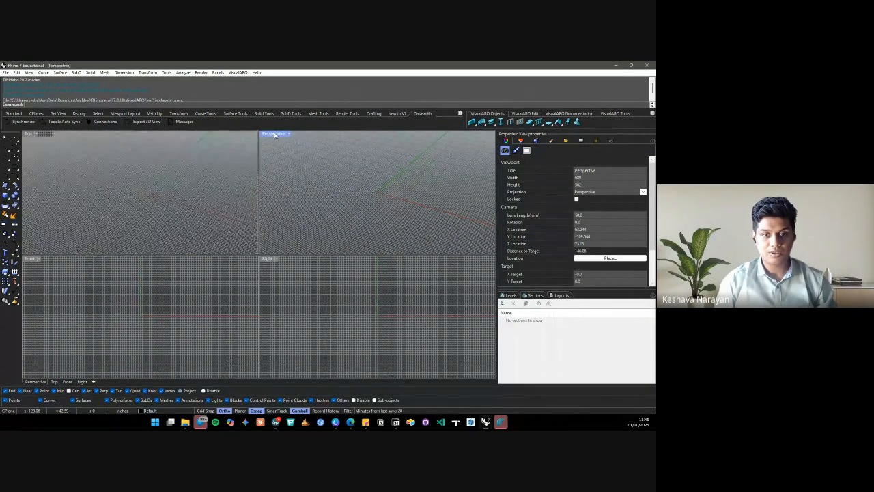
scroll(234, 250, "down", 20)
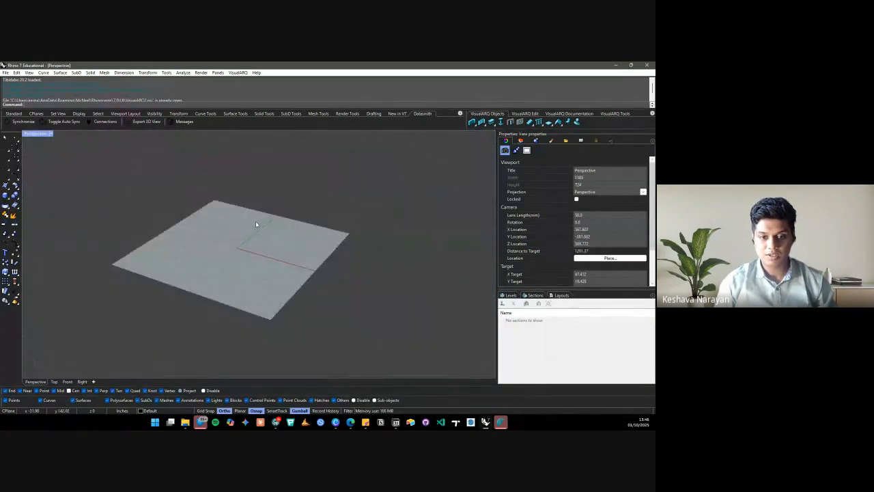
scroll(256, 224, "up", 4)
scroll(256, 225, "up", 5)
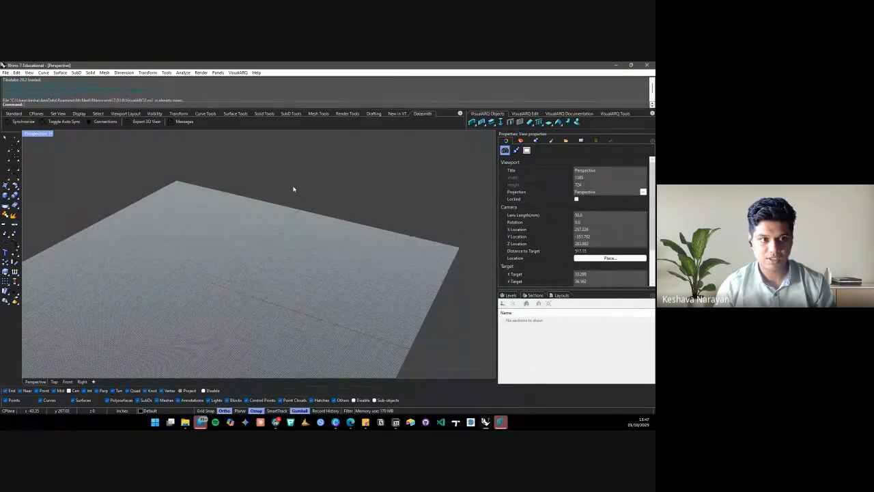
Draw a two-corner rectangle flat on the grid in the Perspective view with REC
type("REC")
key("Escape")
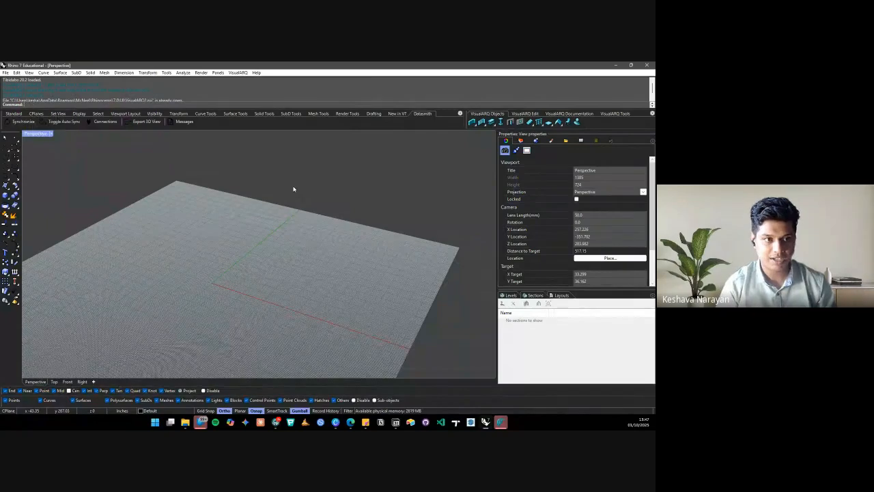
key("Return")
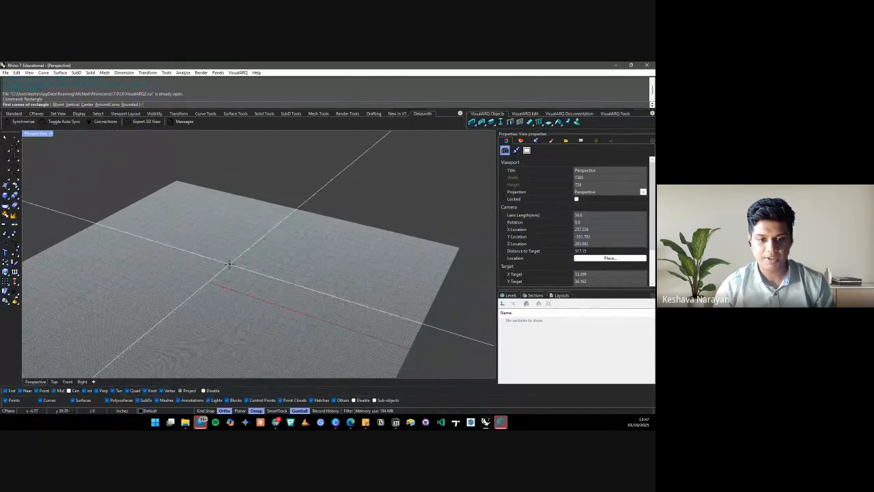
left_click(212, 281)
scroll(218, 277, "down", 5)
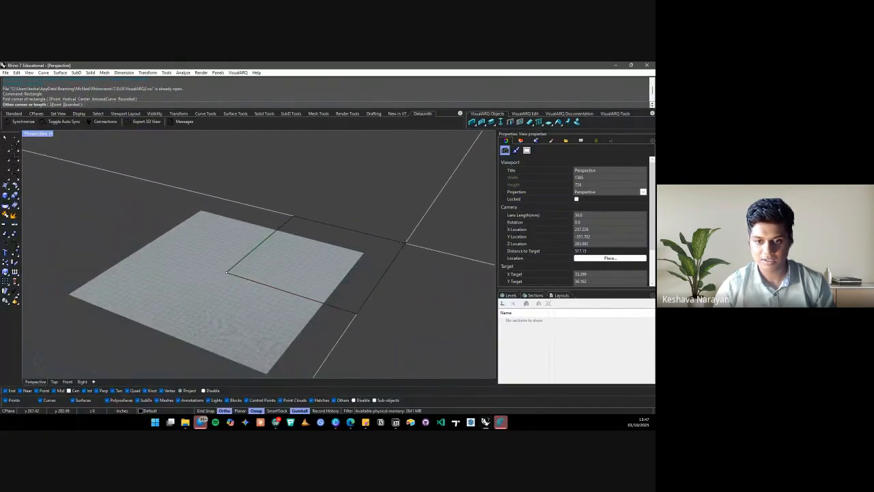
left_click(403, 242)
right_click_drag(222, 222, 273, 249)
type("Circle")
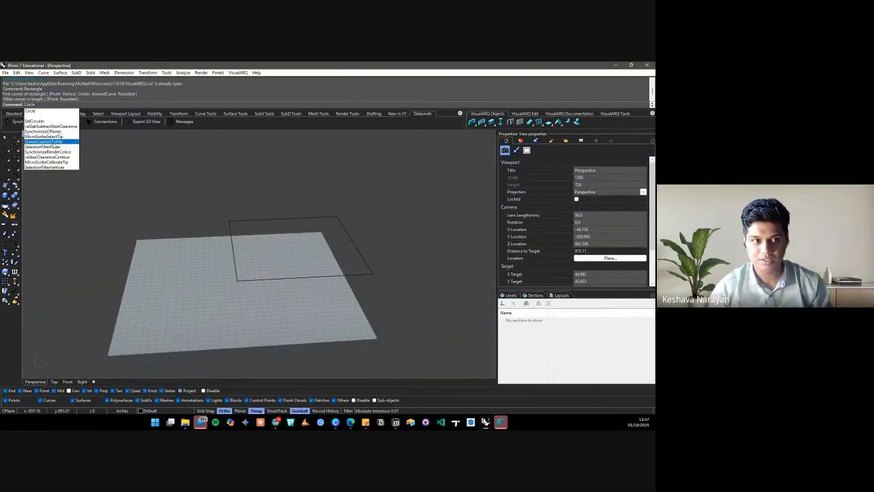
Draw a circle centred on the rectangle's far corner, overlapping the rectangle
key("Return")
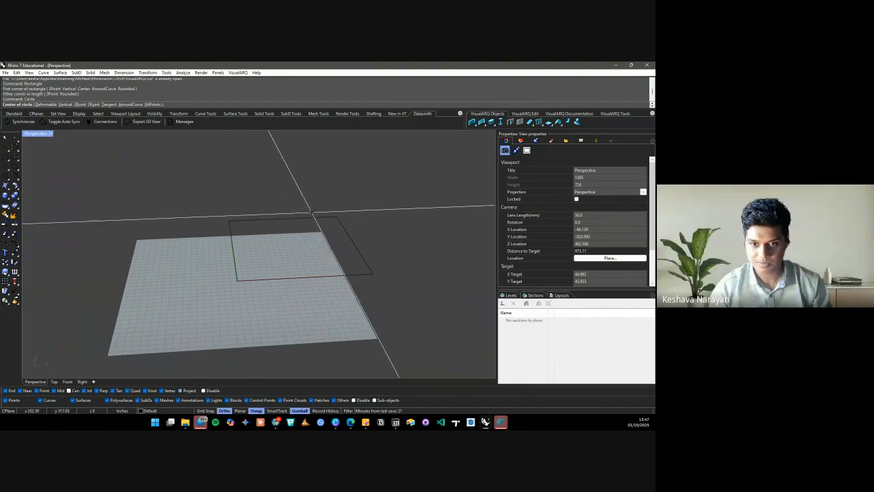
left_click(337, 217)
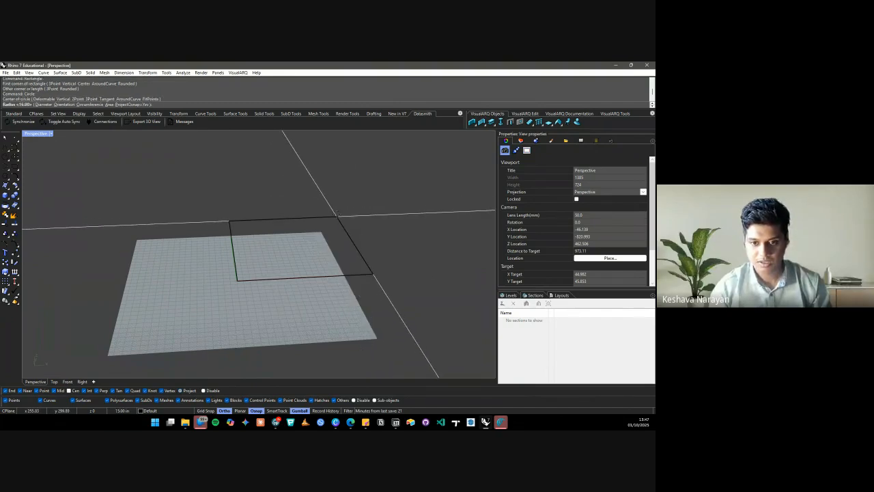
left_click(355, 235)
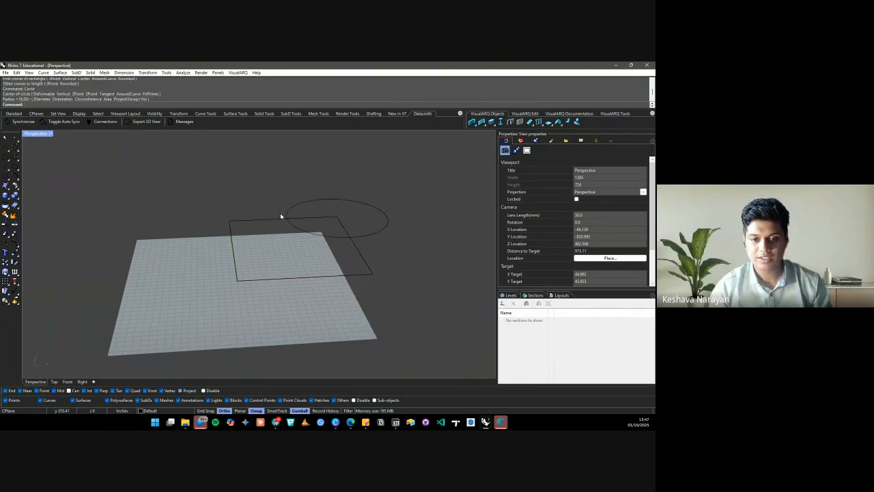
scroll(255, 245, "down", 8)
right_click_drag(323, 219, 280, 234)
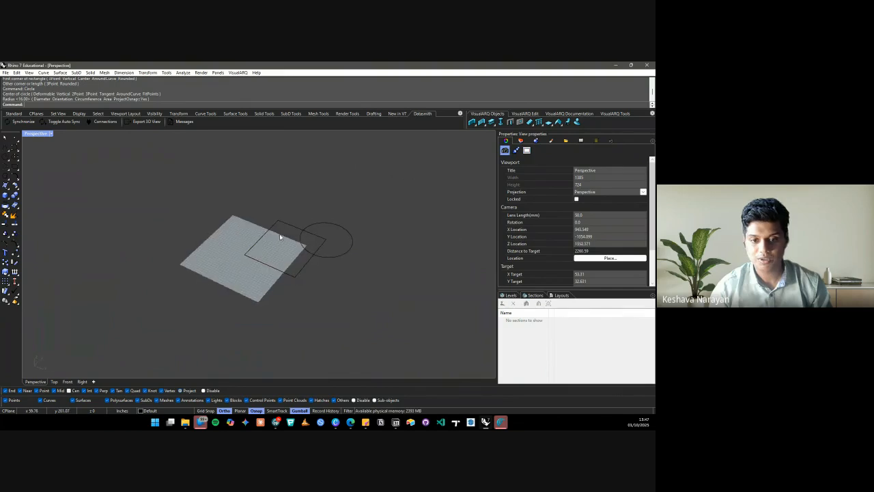
scroll(319, 211, "up", 8)
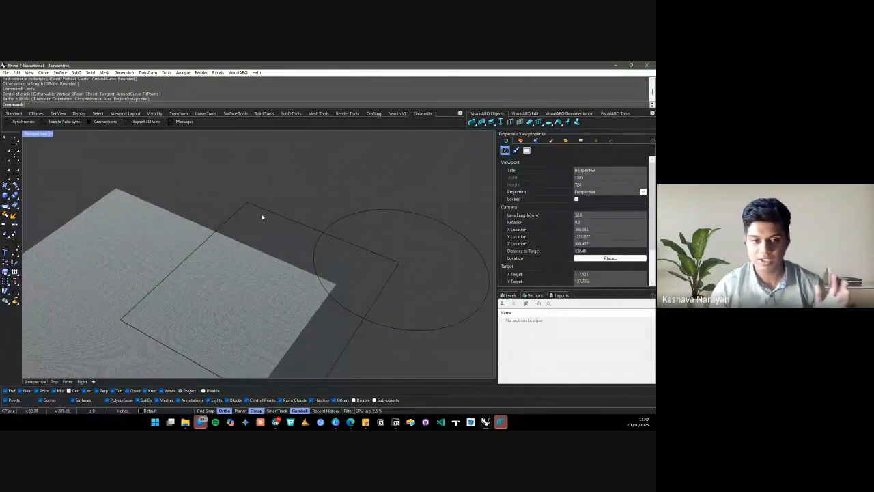
scroll(215, 217, "down", 6)
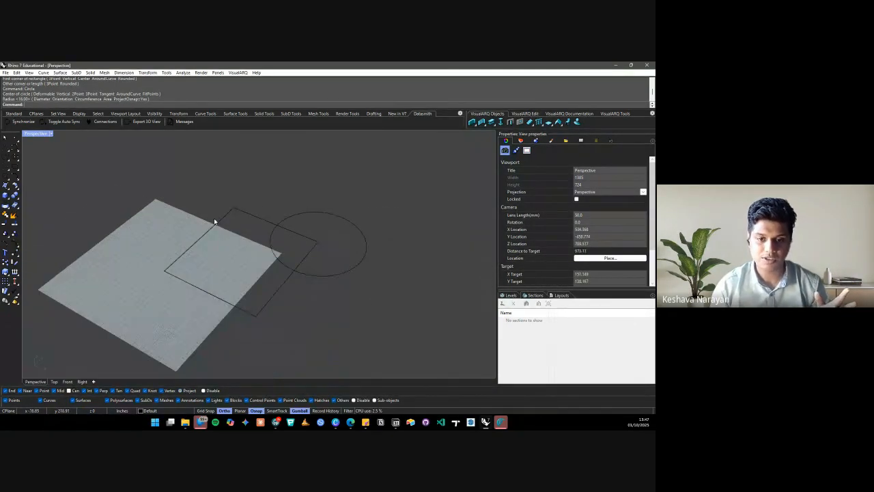
right_click_drag(279, 247, 289, 243)
Cancel the accidentally repeated Circle command
right_click(314, 208)
right_click(309, 222)
right_click(304, 228)
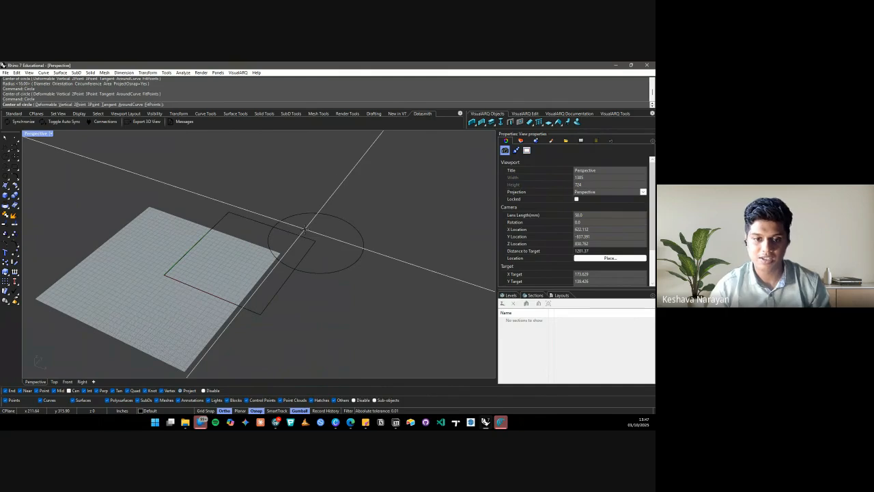
left_click(6, 139)
scroll(272, 245, "up", 4)
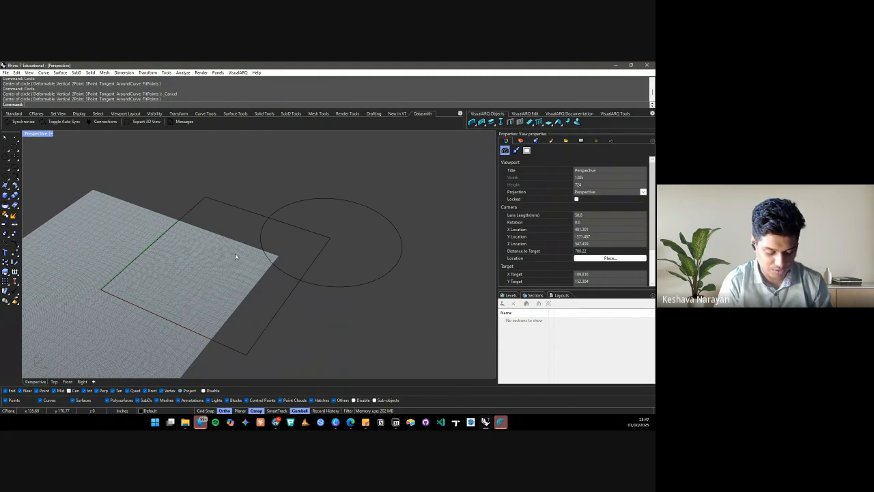
type("4")
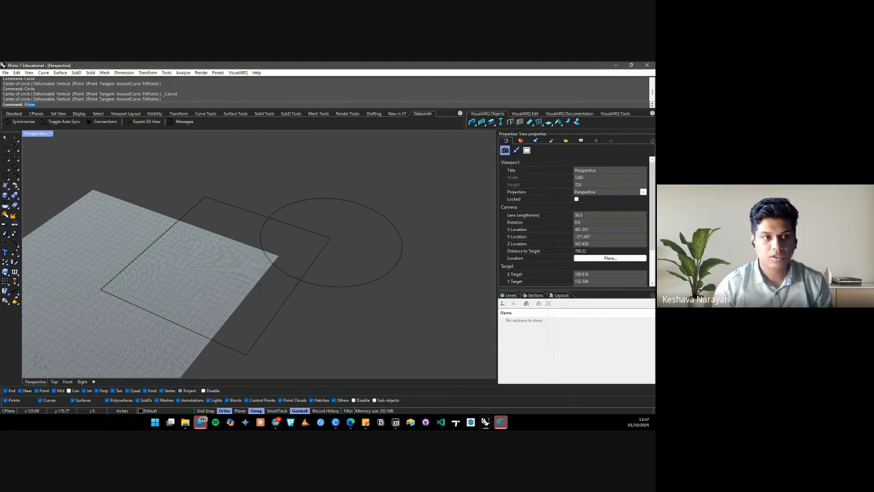
type("View")
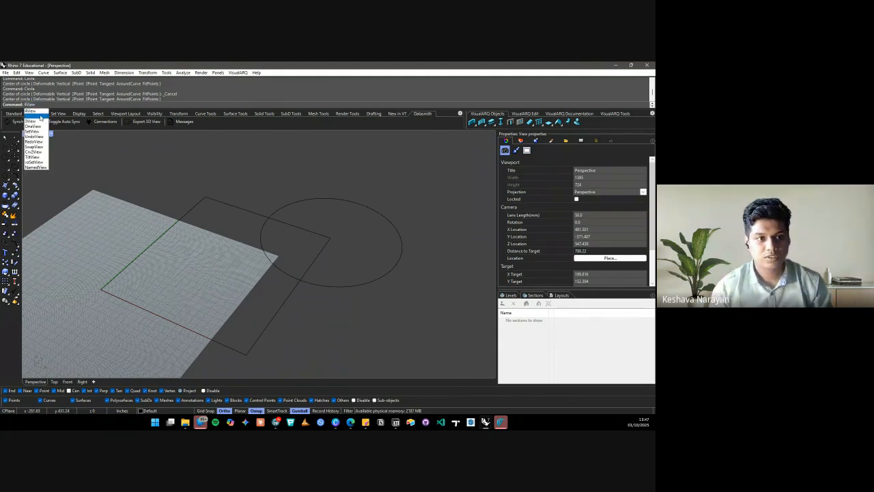
Switch to the 4View layout and zoom the Top, Front and Right views onto the curves
key("Return")
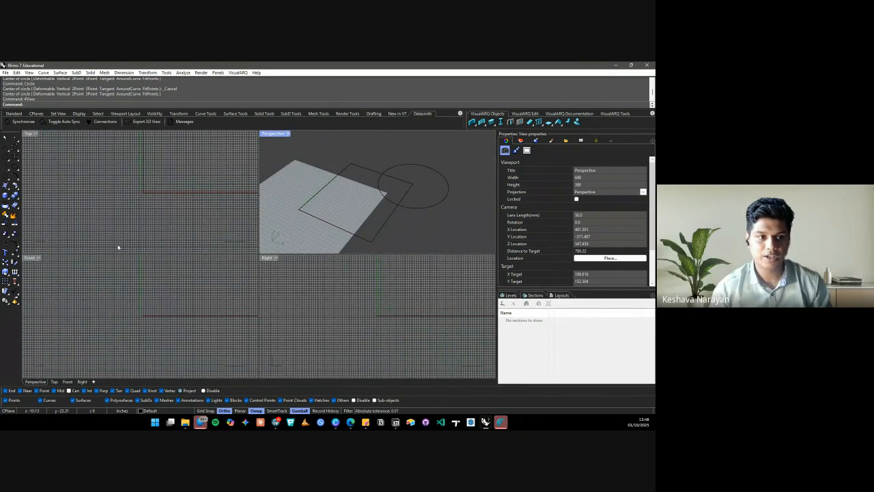
left_click(28, 136)
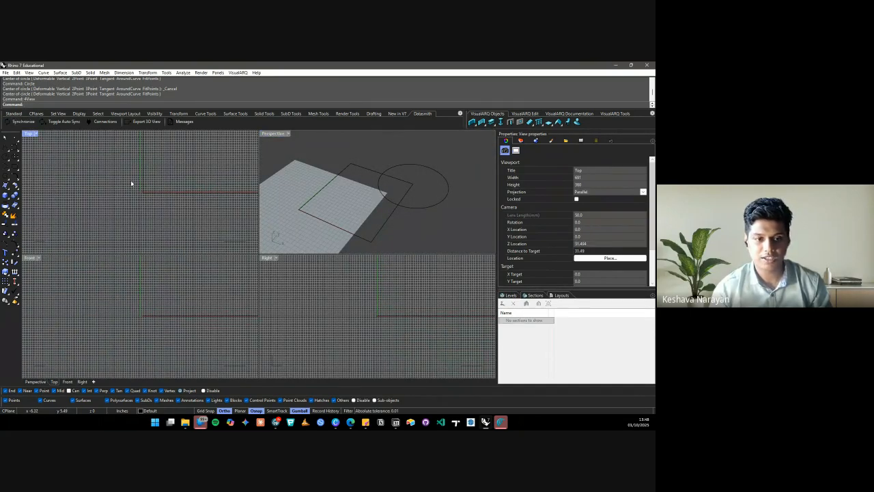
scroll(130, 194, "down", 5)
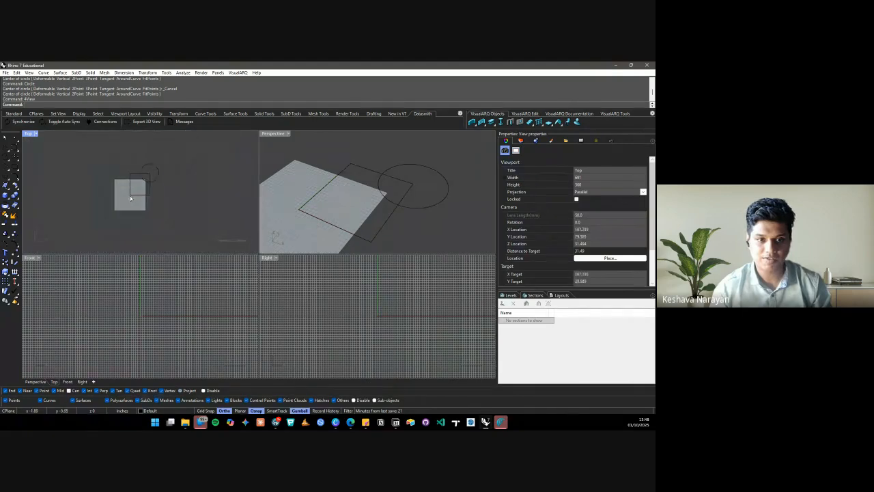
scroll(134, 196, "up", 3)
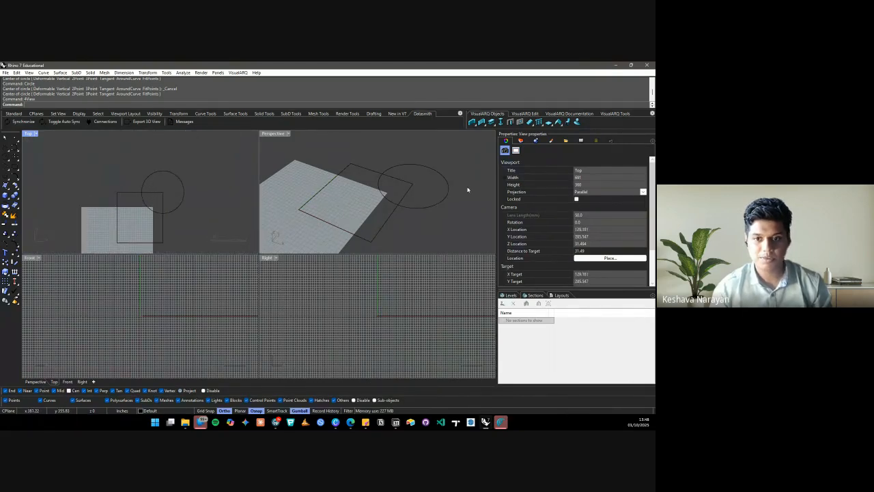
left_click(219, 299)
scroll(117, 326, "down", 5)
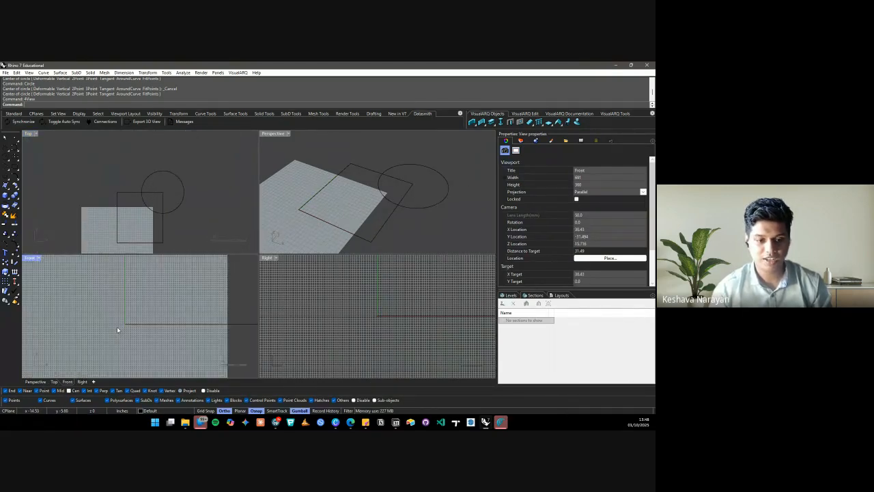
scroll(122, 331, "up", 3)
left_click(328, 312)
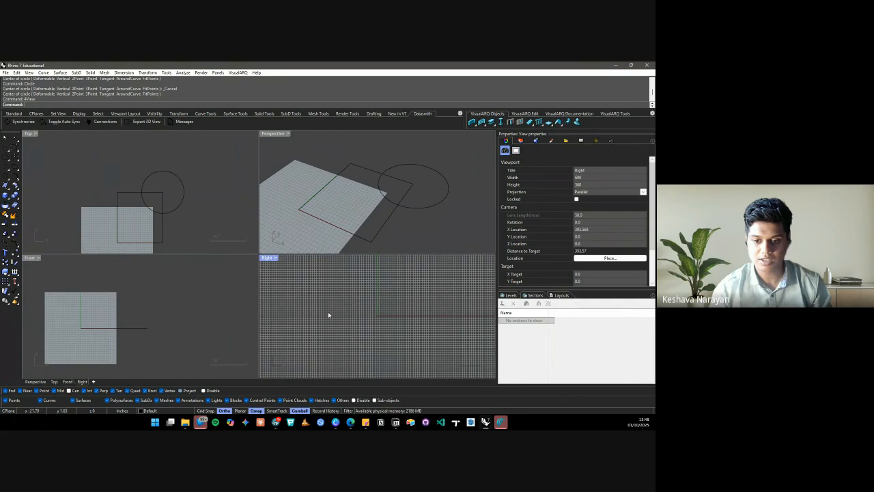
scroll(347, 310, "down", 5)
scroll(396, 313, "up", 3)
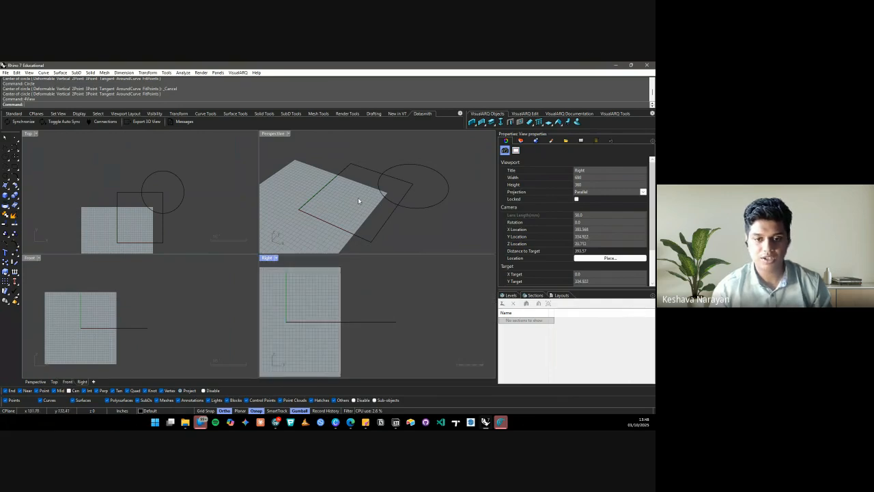
Orbit the Perspective view and reapply the four-view layout
right_click_drag(325, 179, 365, 177)
key("Return")
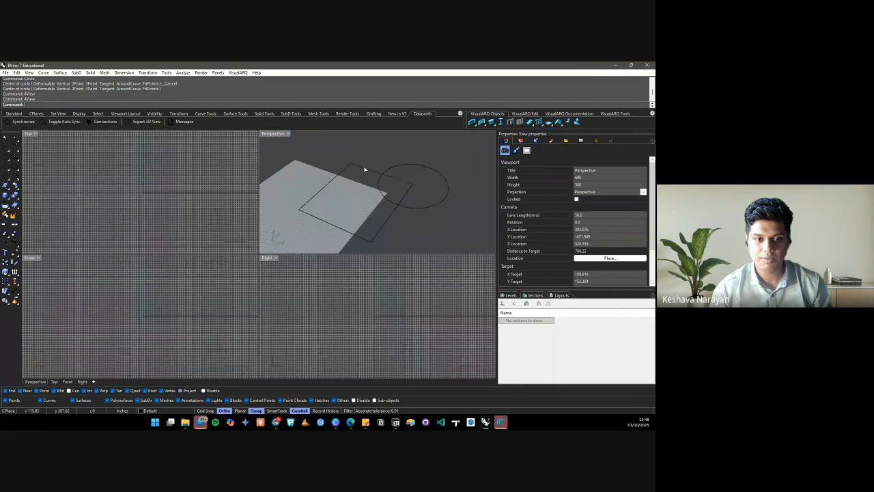
right_click(324, 192)
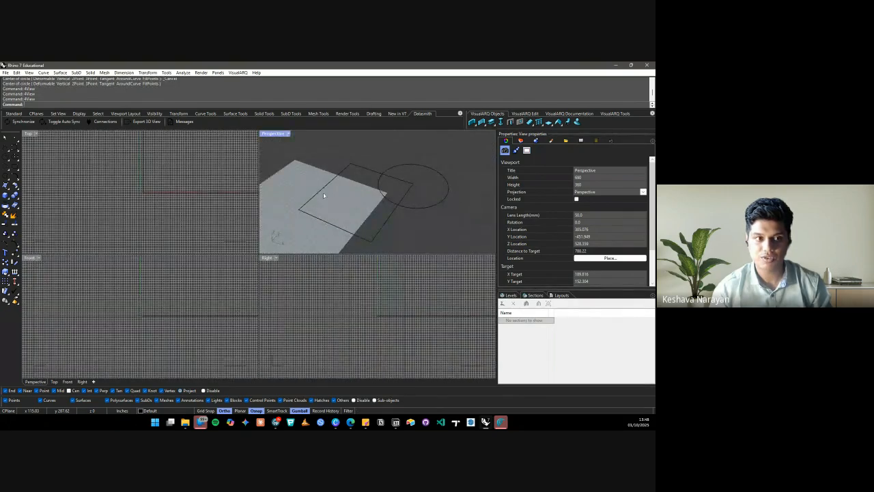
scroll(285, 185, "down", 17)
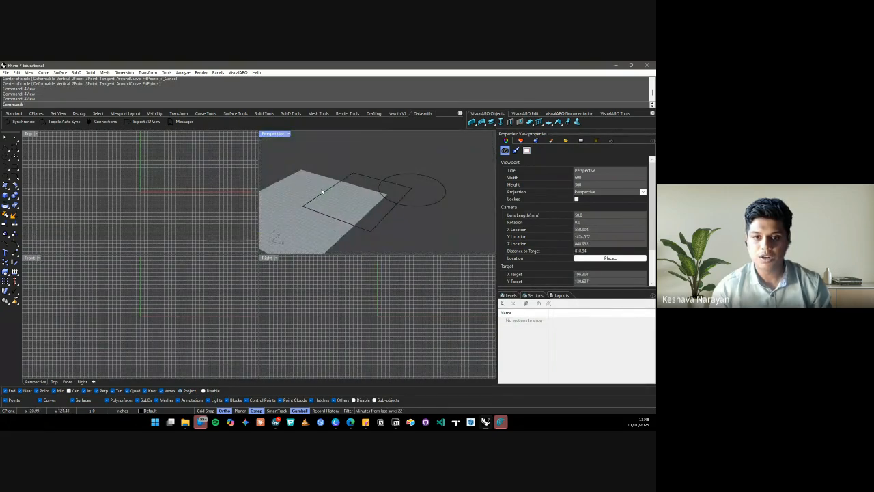
mouse_move(326, 191)
right_mouse_down()
mouse_move(314, 183)
mouse_move(347, 171)
mouse_move(332, 180)
right_mouse_up()
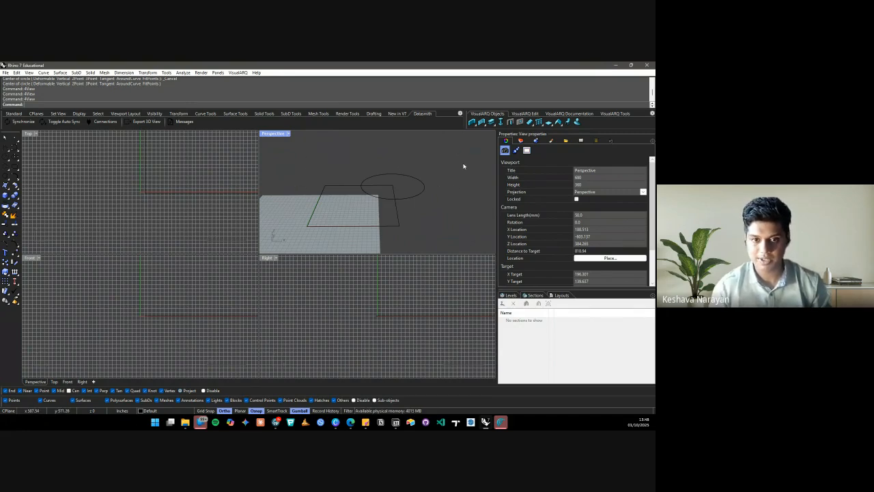
double_click(275, 133)
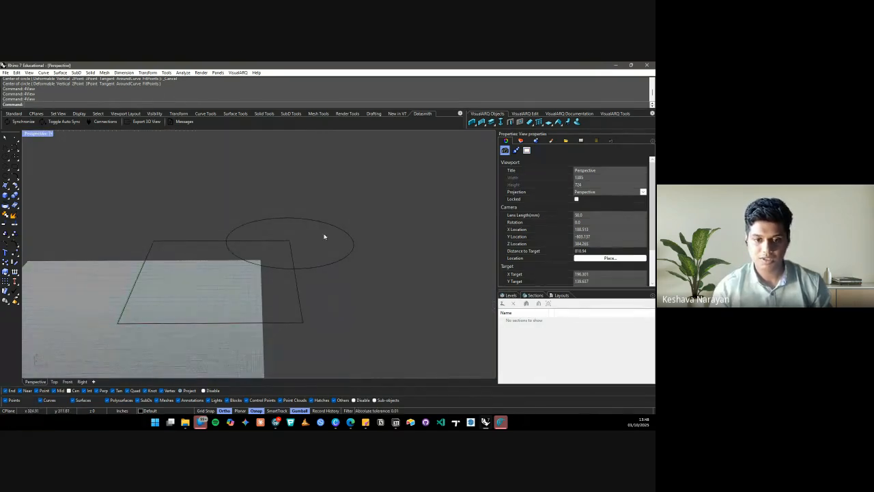
scroll(256, 228, "down", 5)
scroll(276, 246, "up", 3)
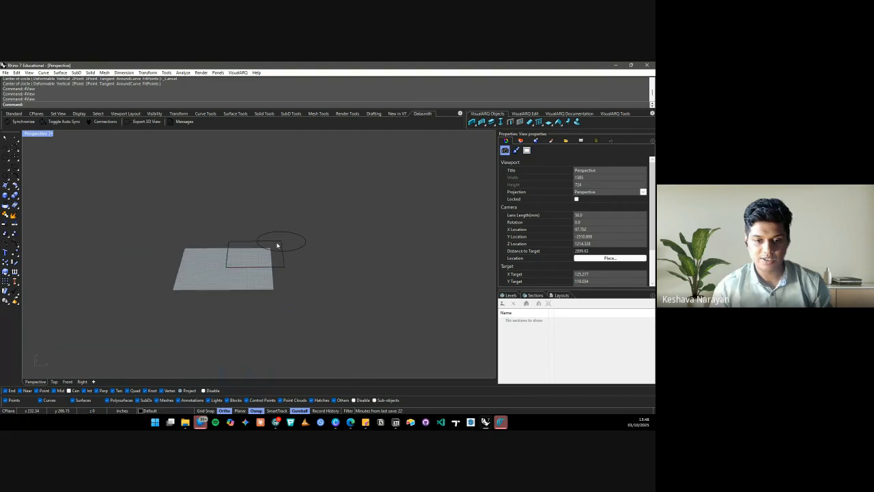
scroll(287, 236, "up", 3)
right_click_drag(295, 229, 286, 202)
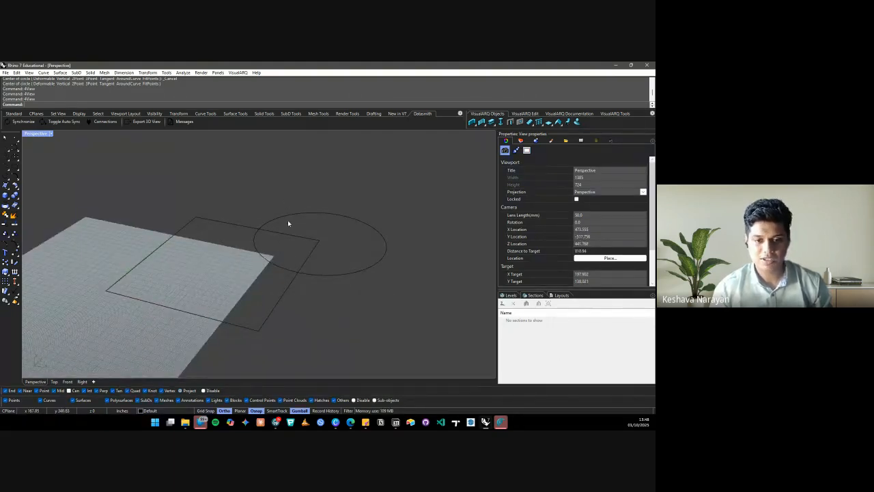
right_click_drag(219, 207, 414, 219)
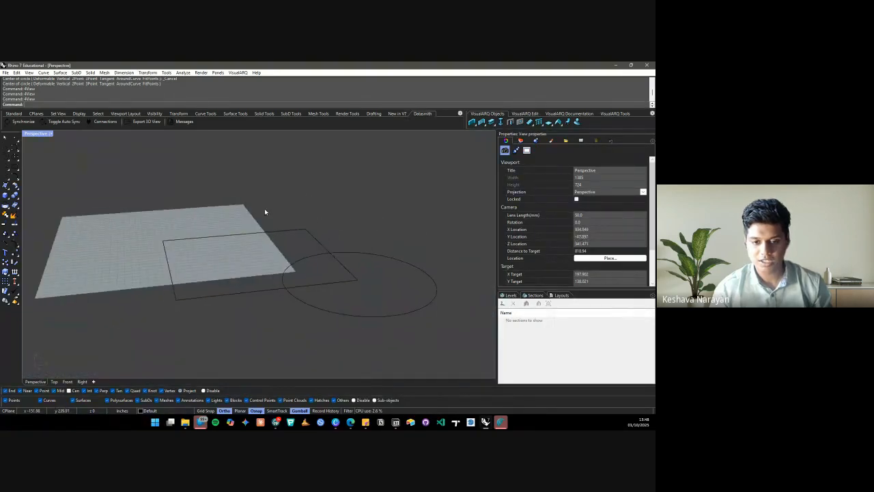
right_click_drag(266, 211, 362, 229)
right_click(361, 230)
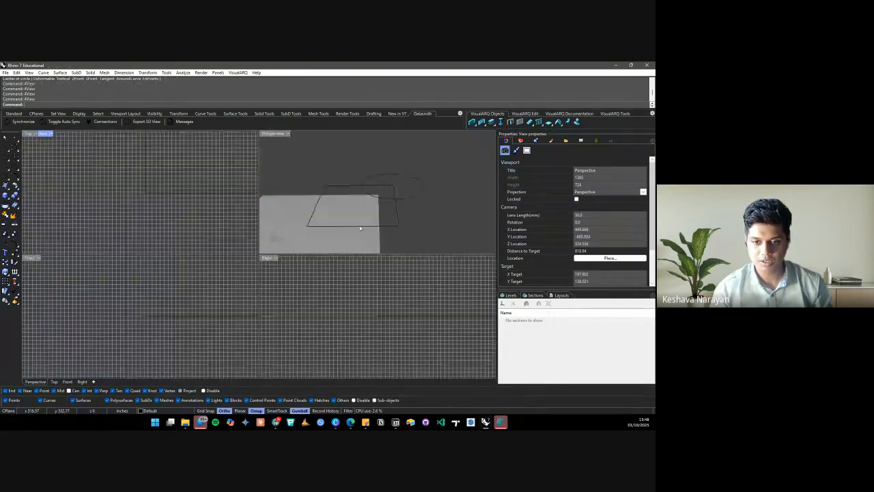
double_click(273, 134)
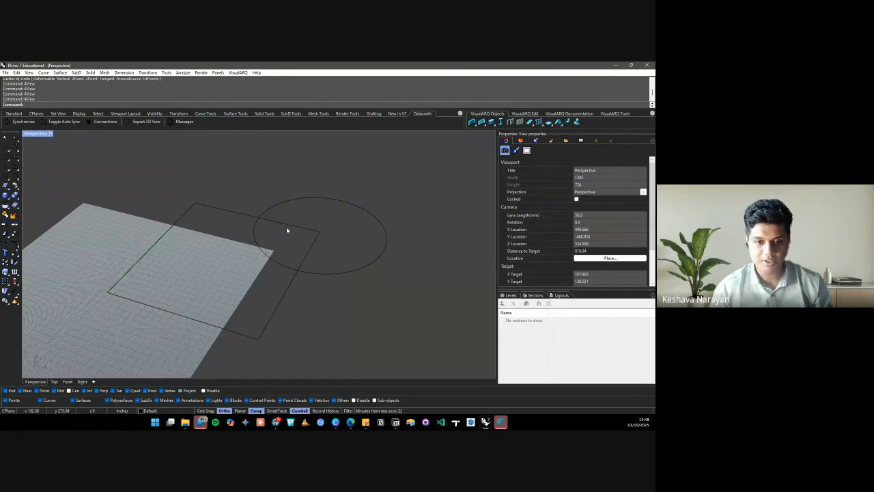
scroll(246, 215, "down", 5)
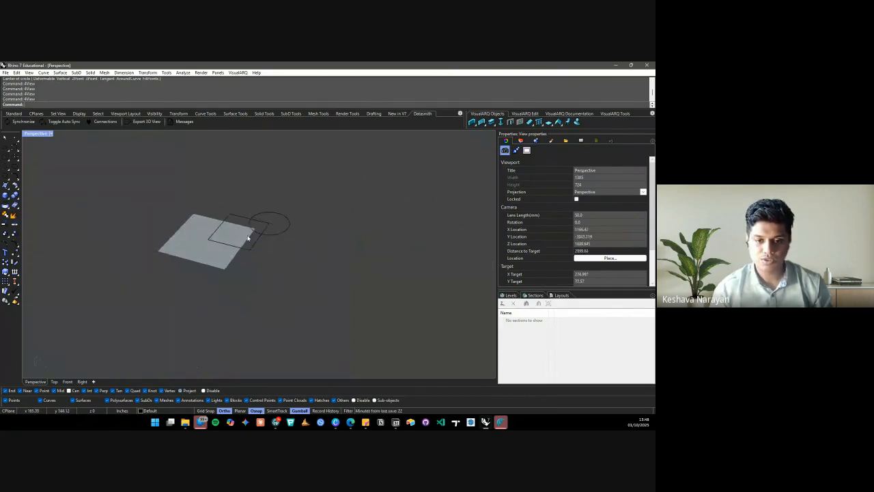
scroll(261, 219, "up", 4)
scroll(260, 219, "down", 2)
scroll(261, 220, "up", 5)
scroll(261, 220, "down", 7)
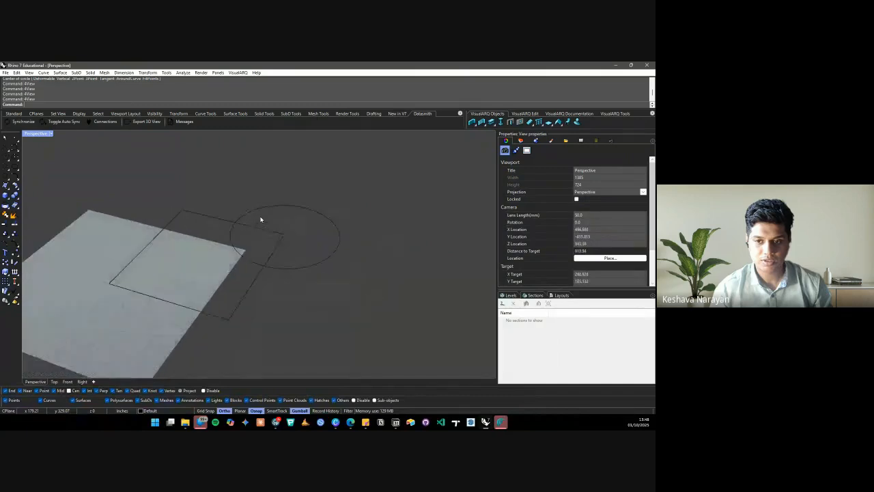
scroll(262, 220, "up", 18)
type("zs")
key("Return")
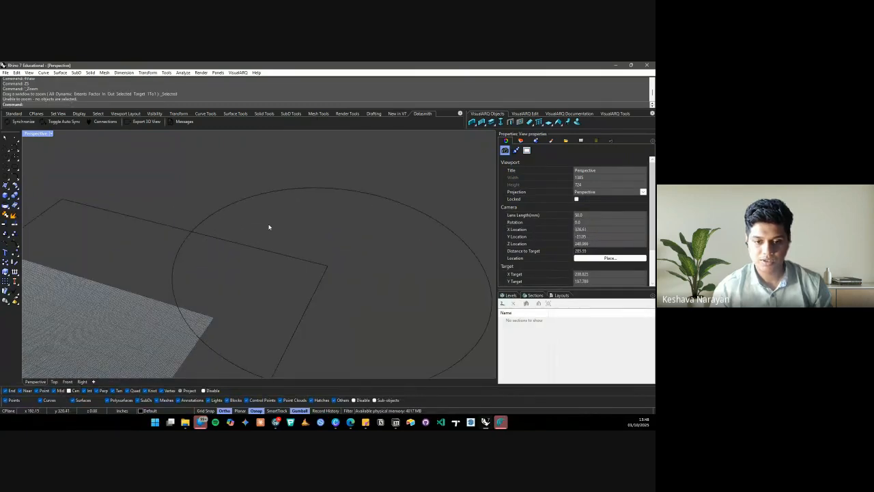
scroll(269, 227, "down", 5)
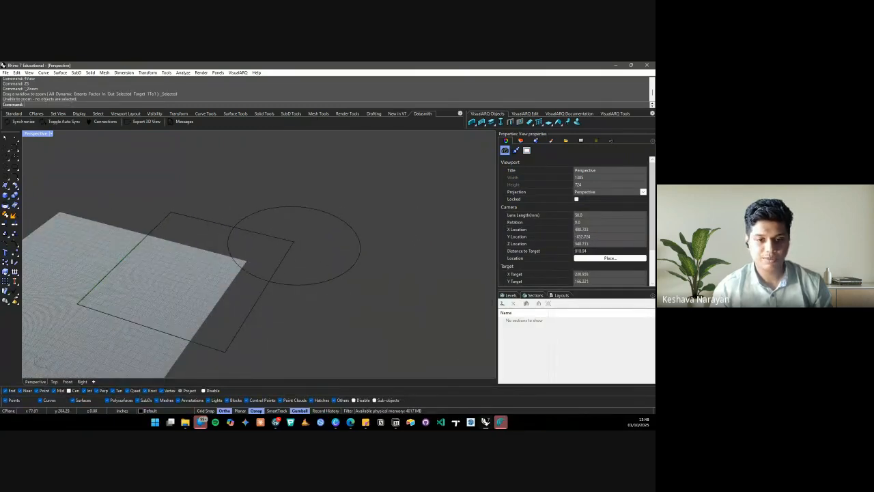
left_click(224, 224)
left_click(254, 217)
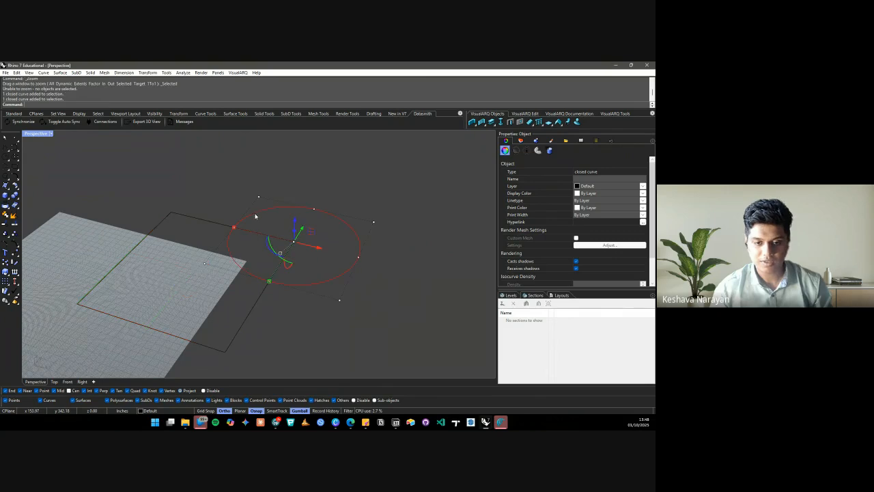
left_click(197, 211)
left_click(197, 219)
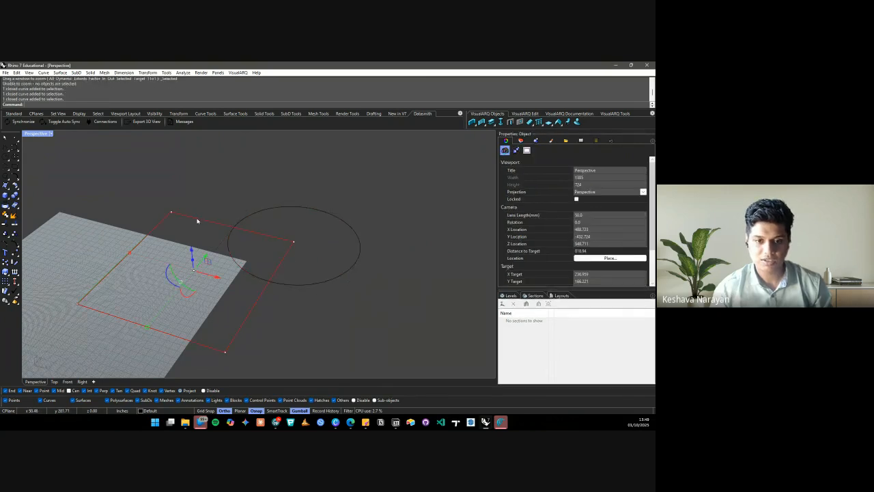
left_click(288, 206)
left_click(353, 186)
scroll(345, 192, "down", 3)
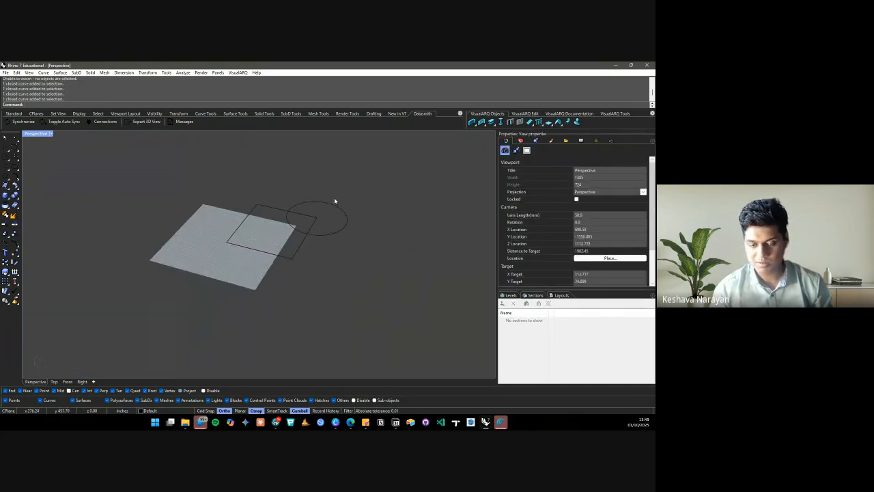
scroll(336, 202, "up", 3)
right_click_drag(248, 201, 246, 193)
right_click(246, 193)
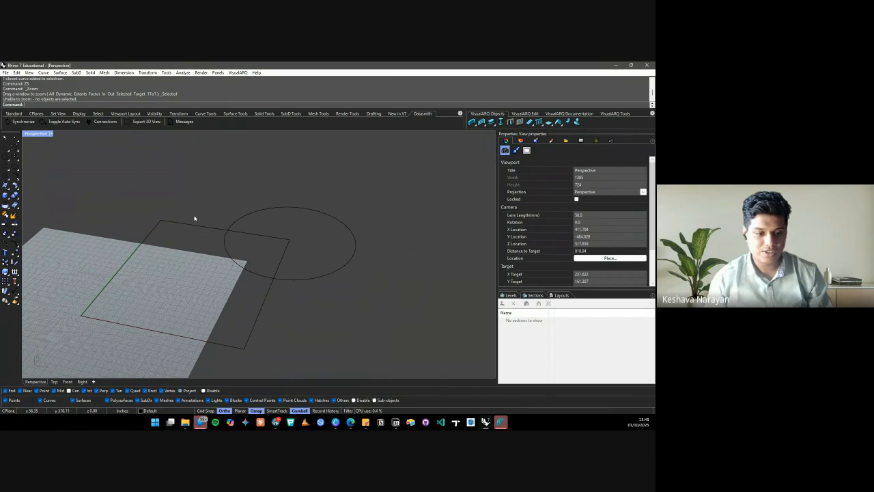
Show the Top view alone and zoom to frame the rectangle and circle
left_click(54, 382)
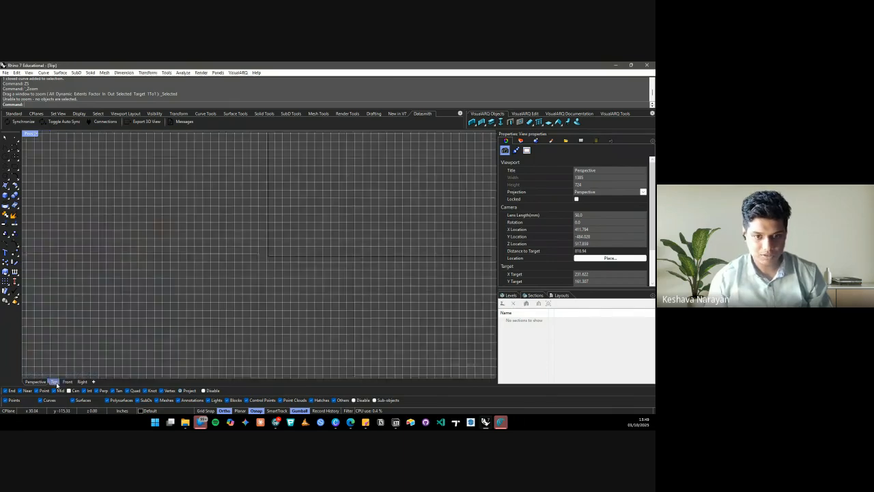
scroll(187, 289, "down", 5)
scroll(123, 250, "up", 5)
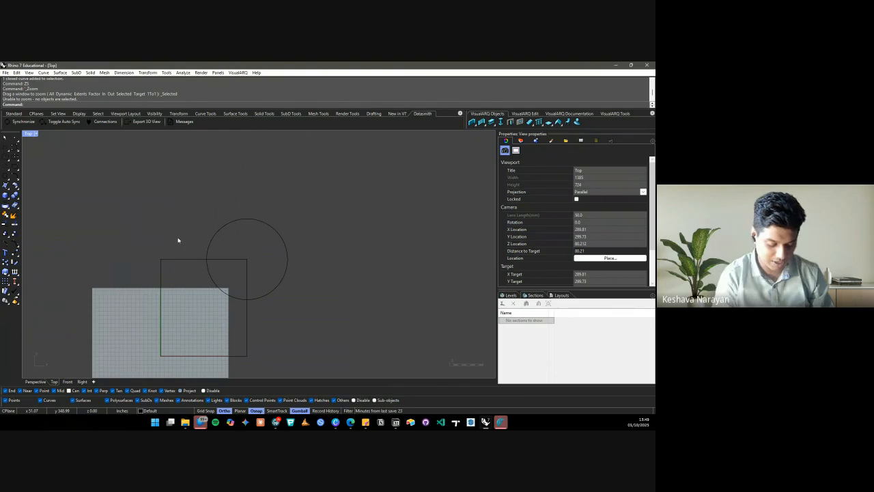
Draw a larger 3Point rectangle to the right of the circle
type("REC")
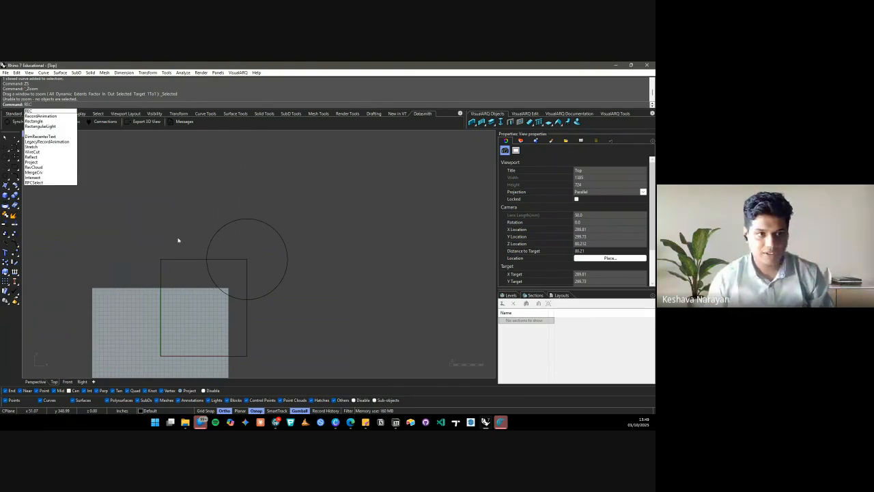
key("Return")
type("P")
key("Return")
left_click(321, 177)
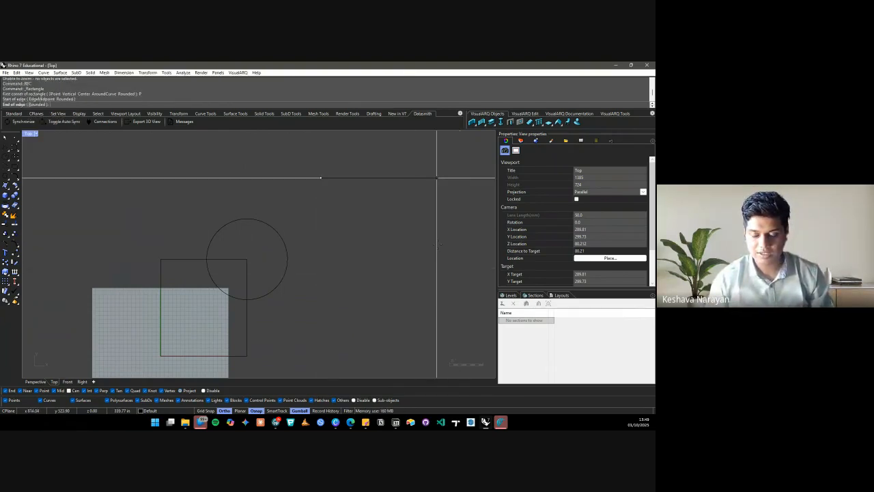
left_click(439, 178)
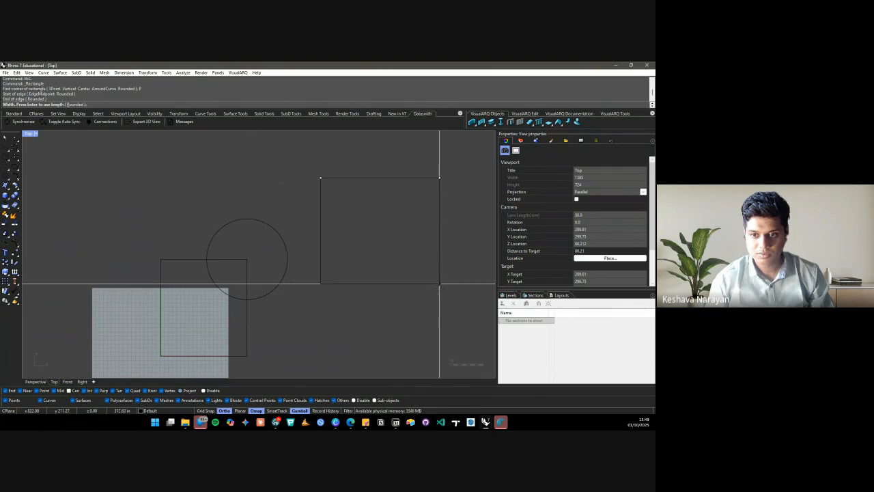
left_click(440, 293)
scroll(314, 271, "down", 3)
scroll(377, 263, "up", 5)
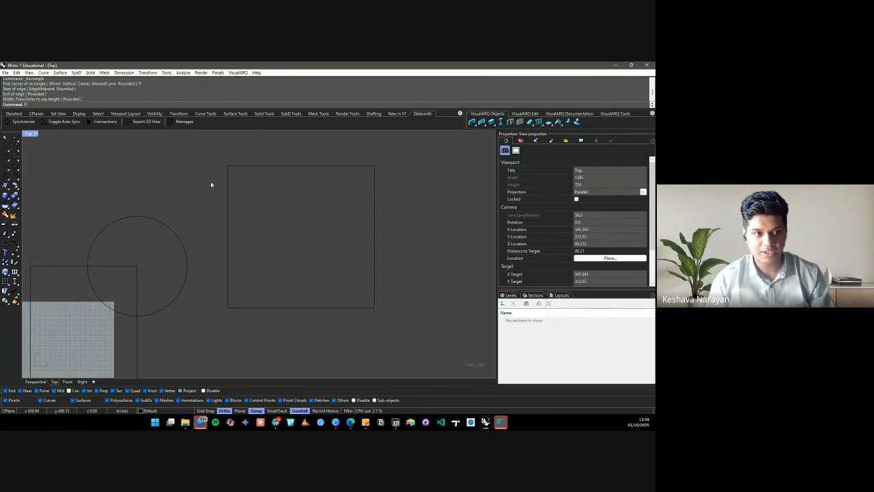
Begin another edge-based rectangle by placing its first edge's start point
type("EC")
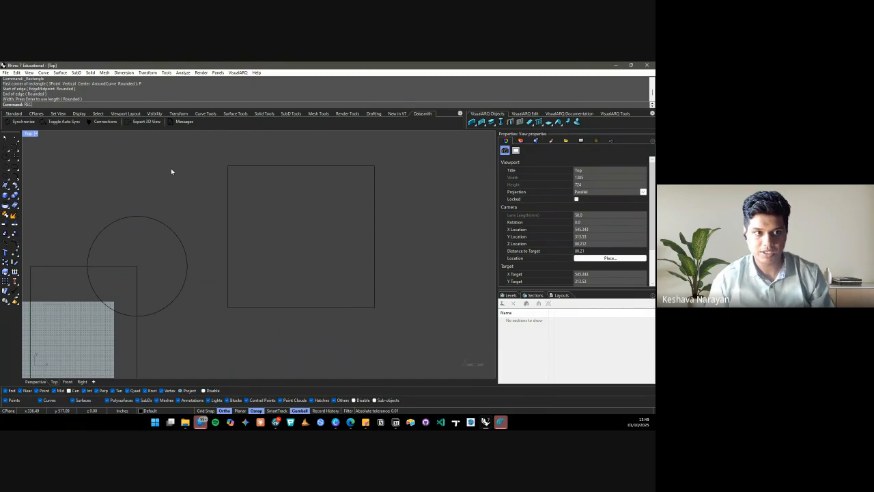
key("Return")
scroll(103, 219, "down", 3)
left_click(270, 267)
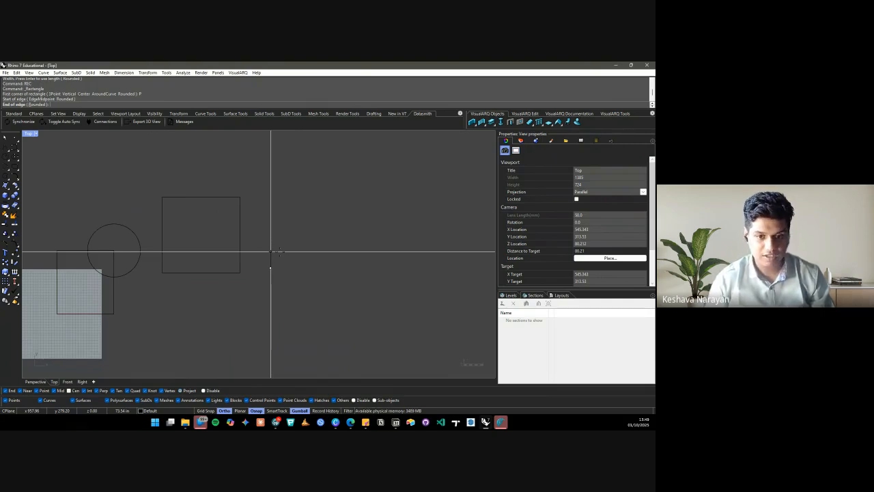
Finish the rectangle with a 500 edge length and 1500 width
type("500")
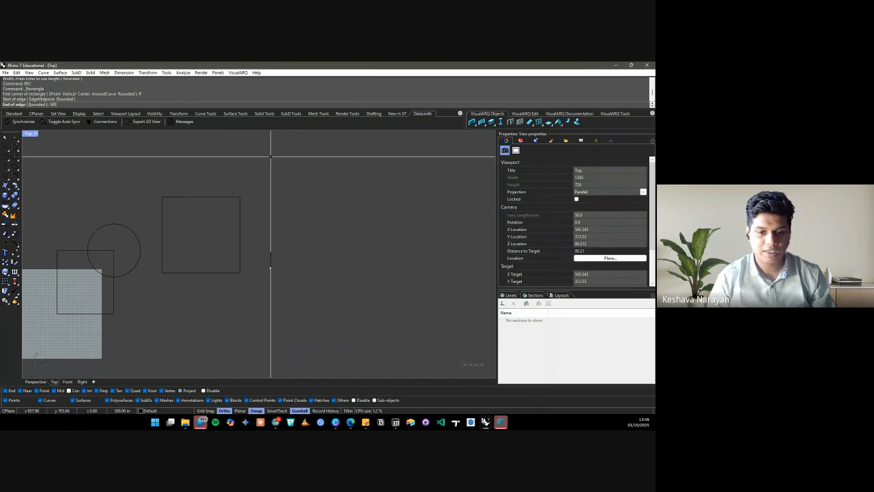
key("Return")
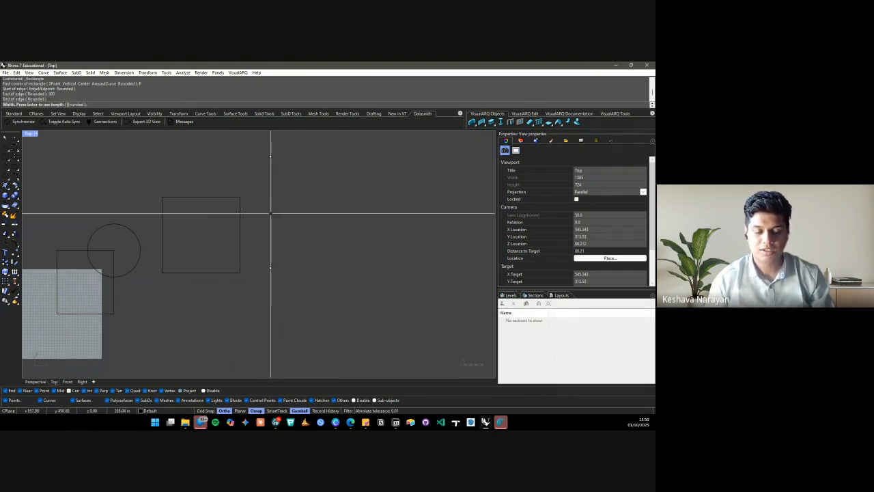
scroll(240, 210, "down", 2)
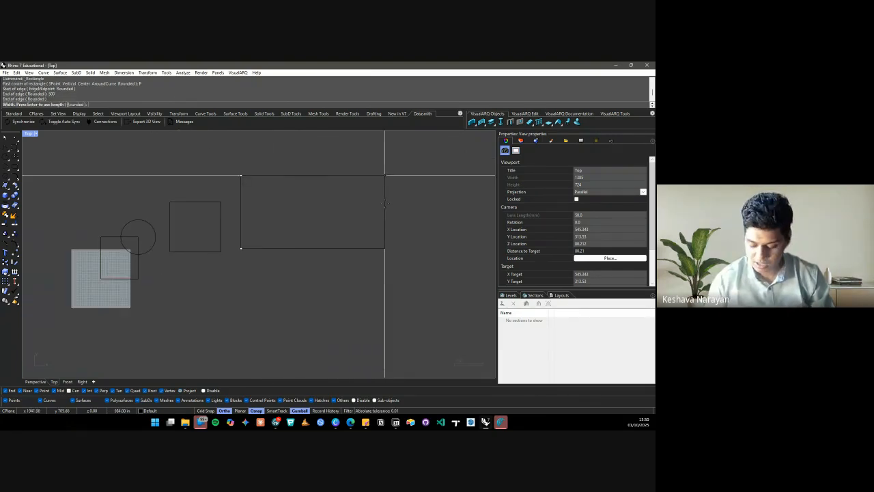
type("1500")
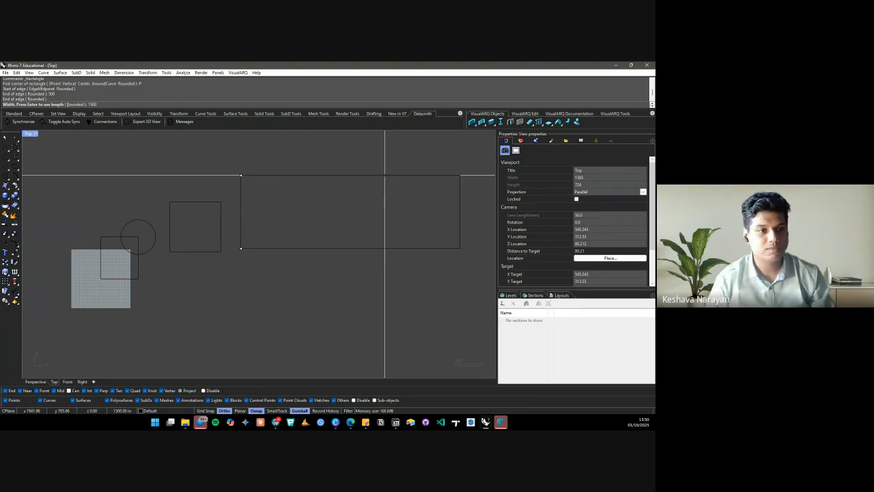
key("Return")
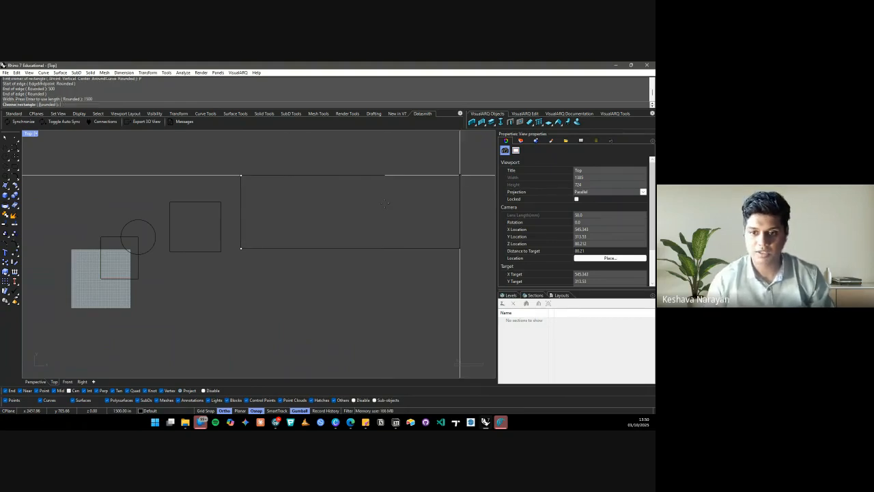
left_click(438, 311)
scroll(300, 254, "down", 6)
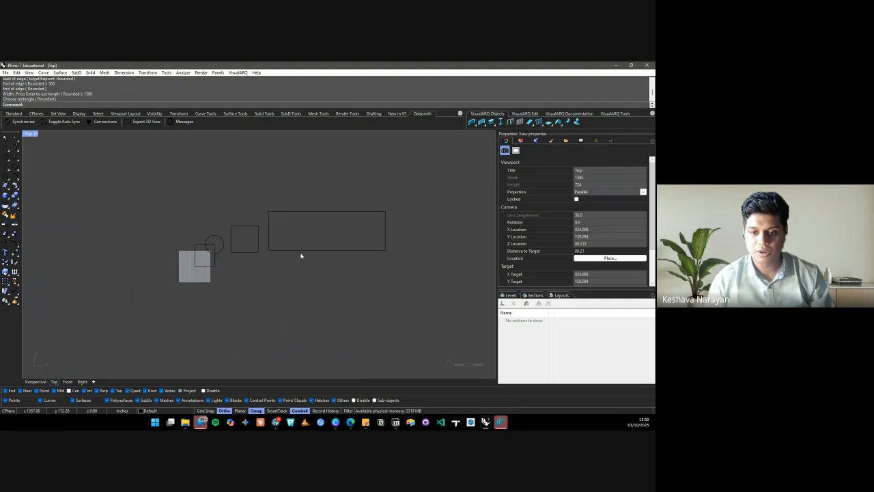
scroll(345, 222, "up", 8)
left_click(321, 190)
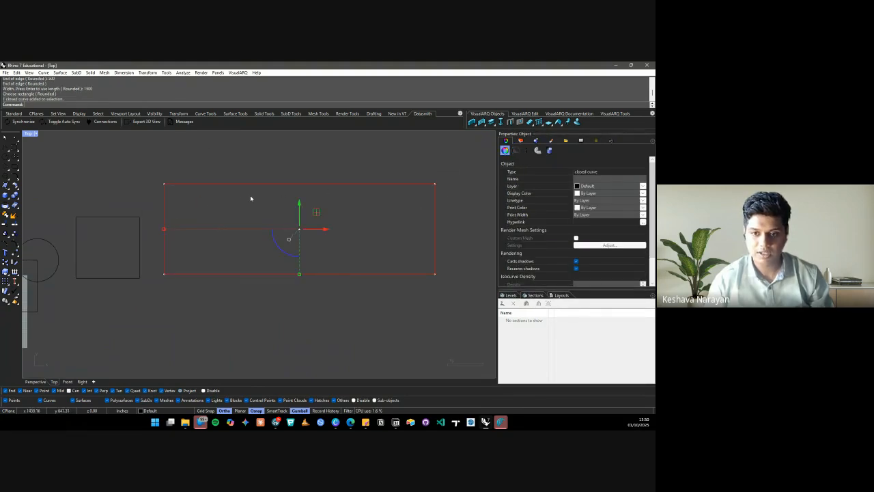
scroll(237, 211, "down", 4)
left_click(274, 167)
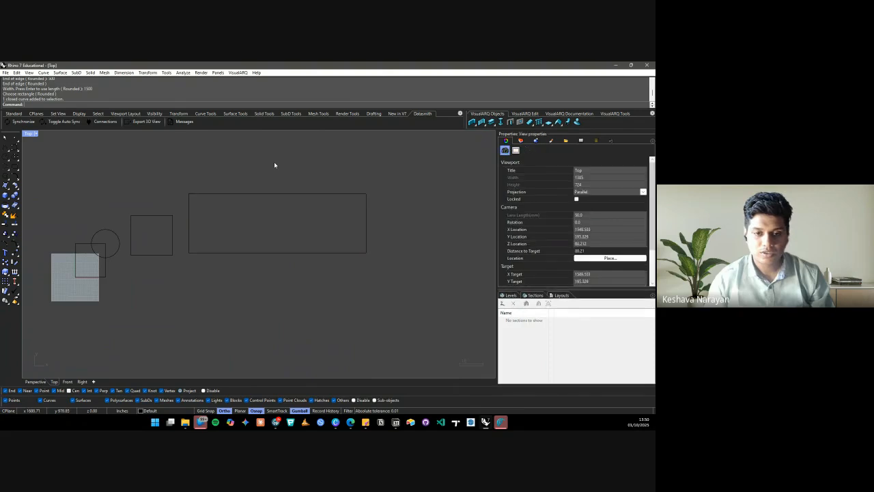
scroll(280, 180, "up", 4)
left_click(280, 200)
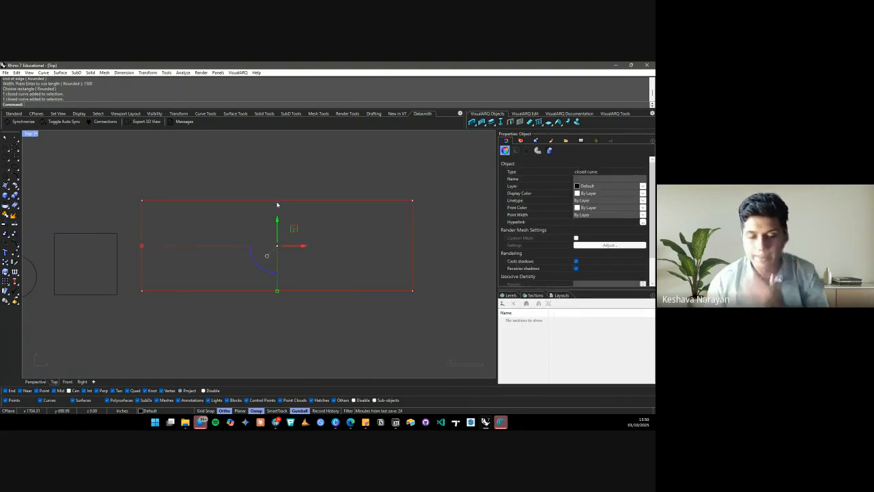
scroll(322, 225, "down", 3)
scroll(321, 237, "up", 4)
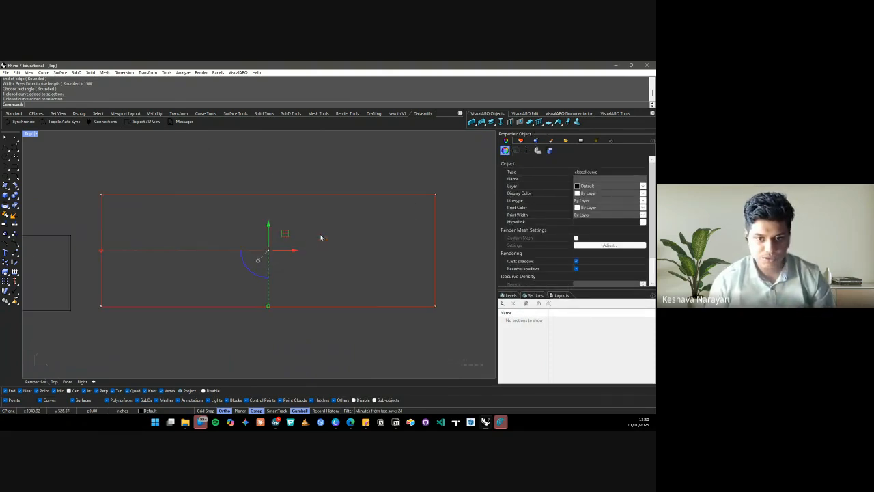
scroll(318, 233, "down", 3)
scroll(139, 238, "up", 3)
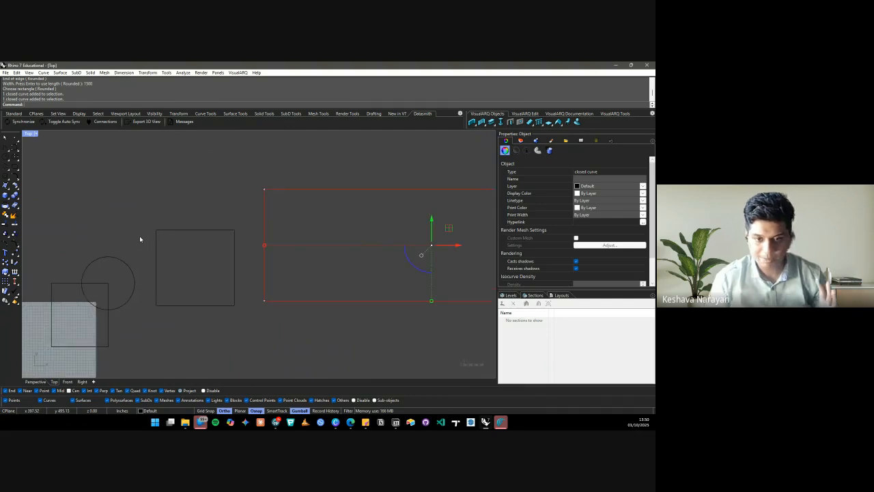
left_click(150, 216)
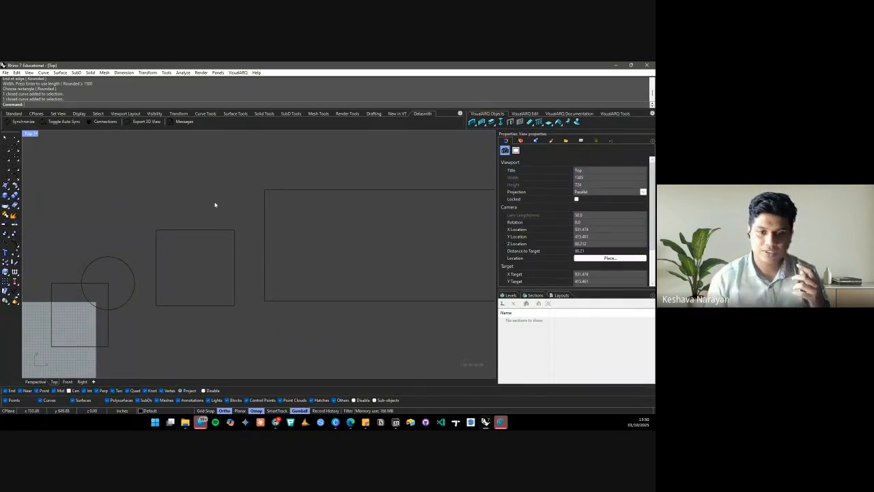
scroll(215, 215, "down", 3)
scroll(258, 207, "up", 2)
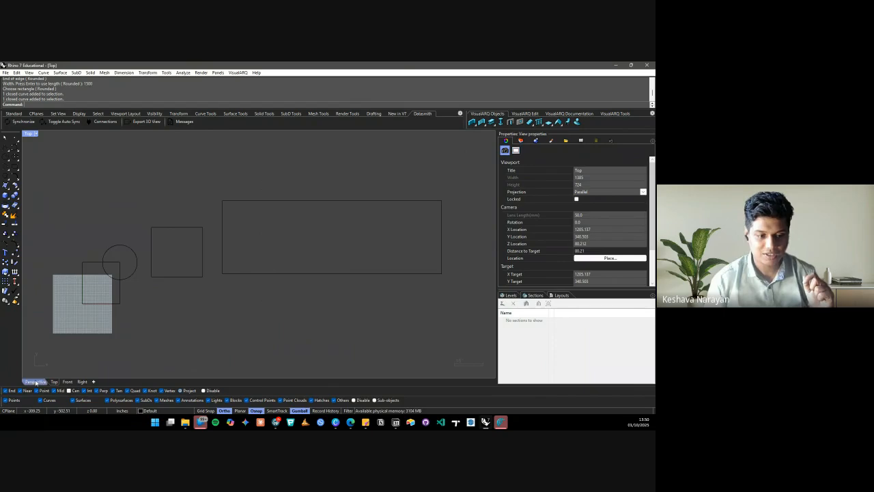
Switch to the Perspective view, zoom in, and select the large rectangle curve
left_click(34, 385)
scroll(146, 283, "down", 5)
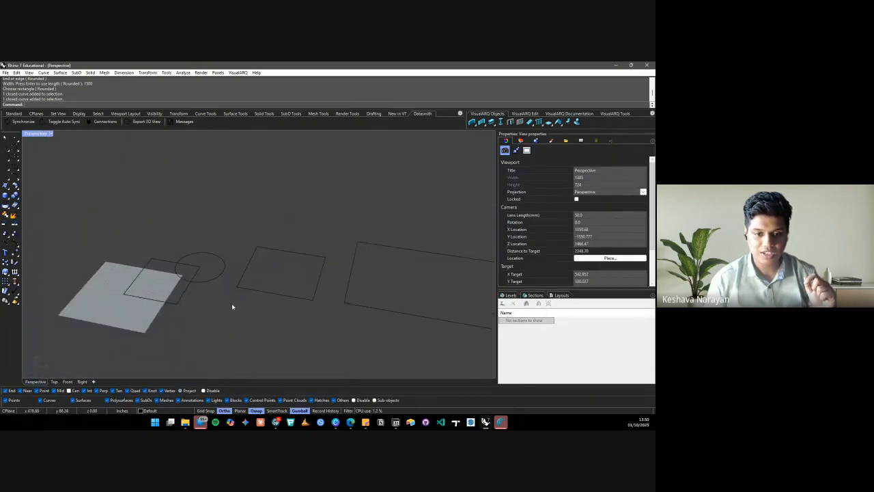
scroll(326, 314, "up", 4)
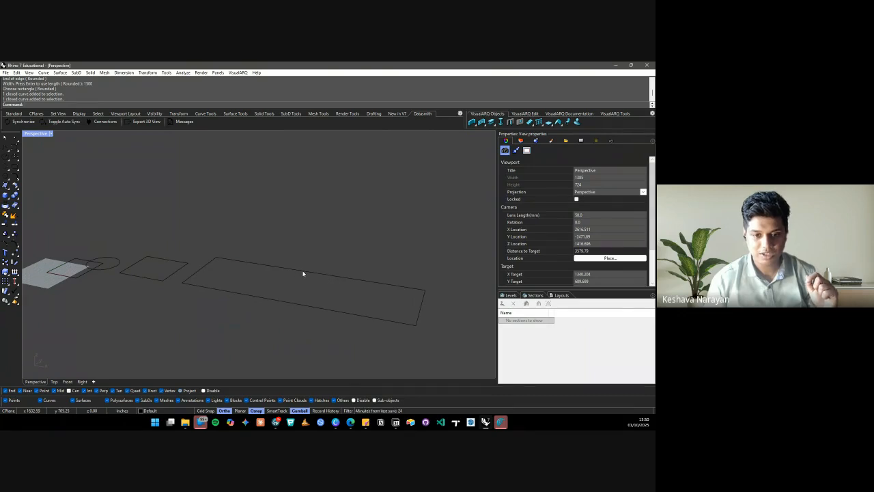
left_click(304, 274)
scroll(317, 281, "up", 5)
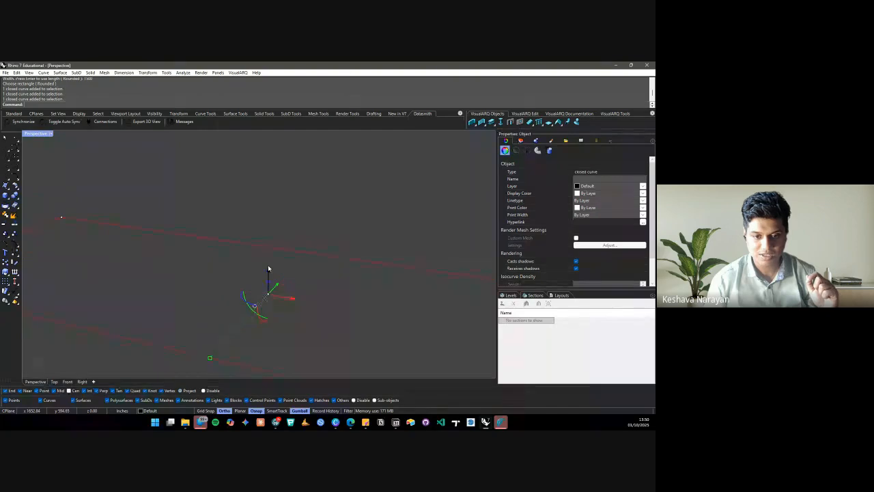
Cancel the Rectangle command and select the large rectangle from the Selection Menu
type("REC")
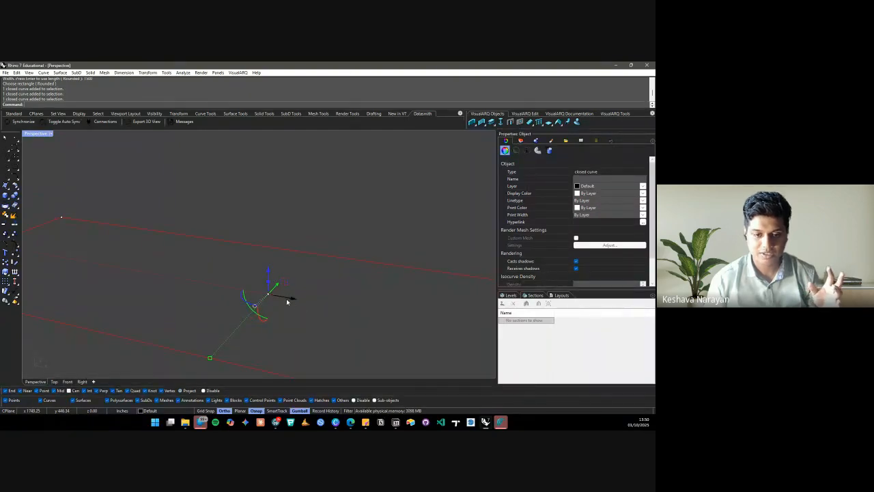
key("Return")
type("P")
key("Return")
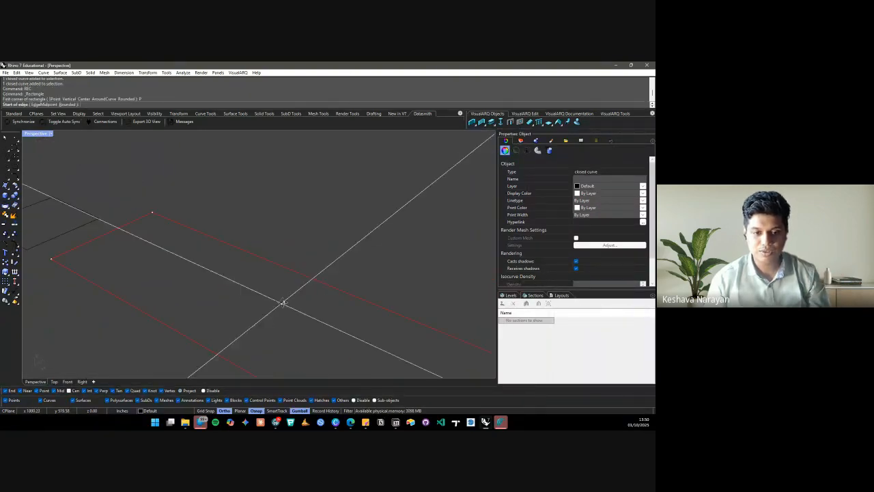
key("Escape")
key("Escape")
left_click(283, 267)
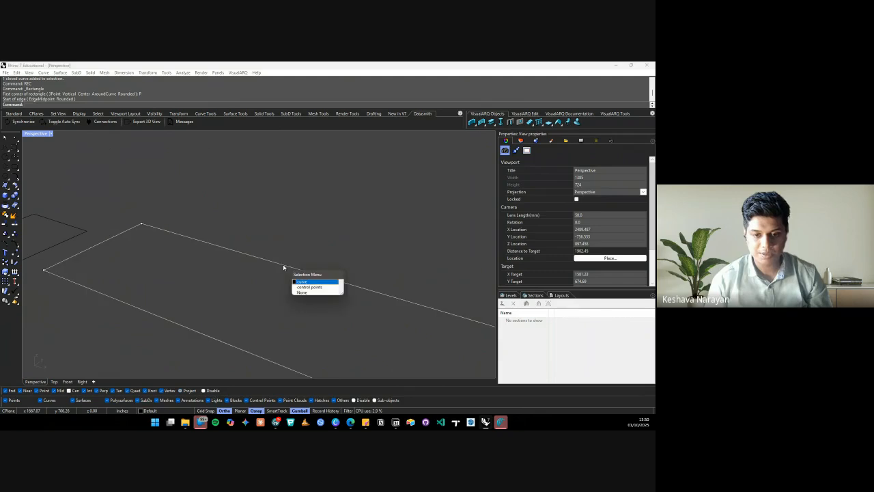
left_click(315, 282)
scroll(243, 256, "down", 3)
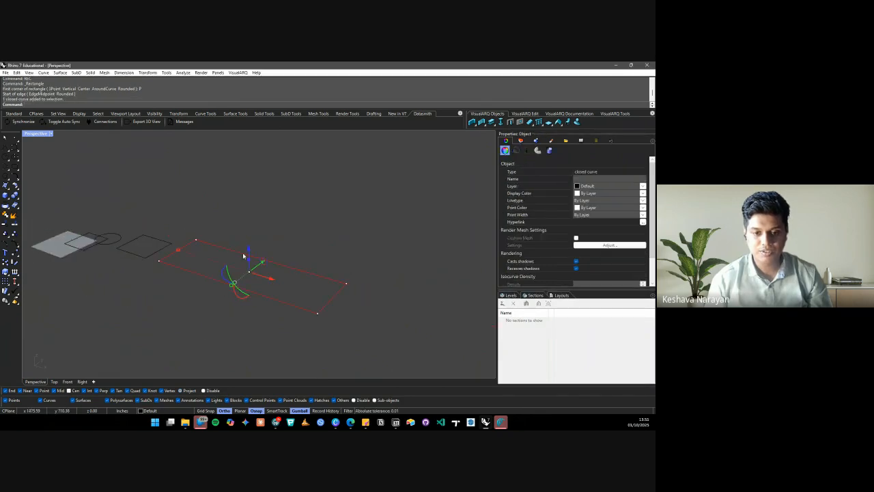
right_click_drag(290, 249, 295, 283)
Move the 1500 rectangle along X and Y with the gumball arrows, then deselect it
left_click_drag(295, 283, 301, 299)
right_click_drag(298, 312, 226, 307)
right_click(226, 307)
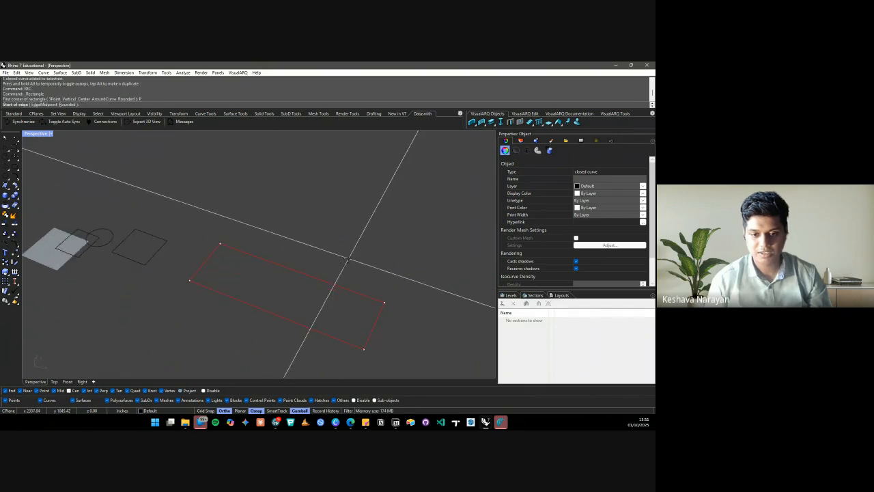
key("Escape")
left_click_drag(298, 279, 325, 263)
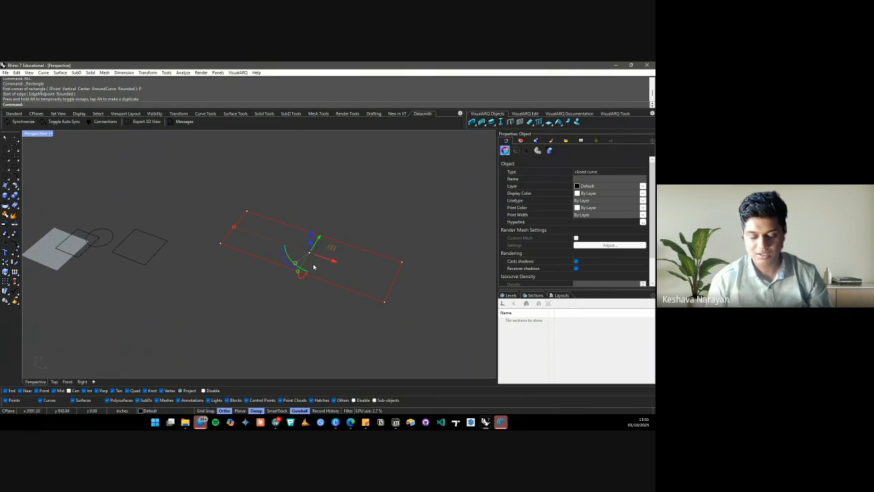
scroll(322, 264, "up", 3)
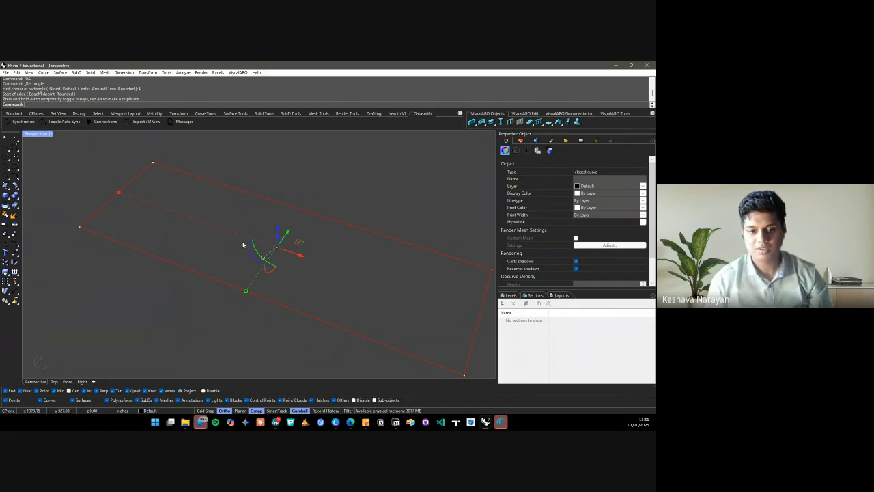
scroll(216, 257, "down", 4)
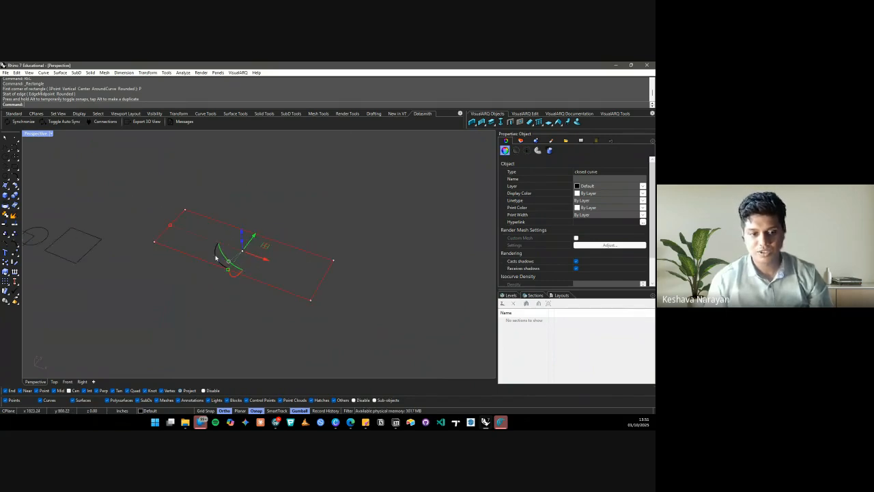
scroll(200, 270, "up", 5)
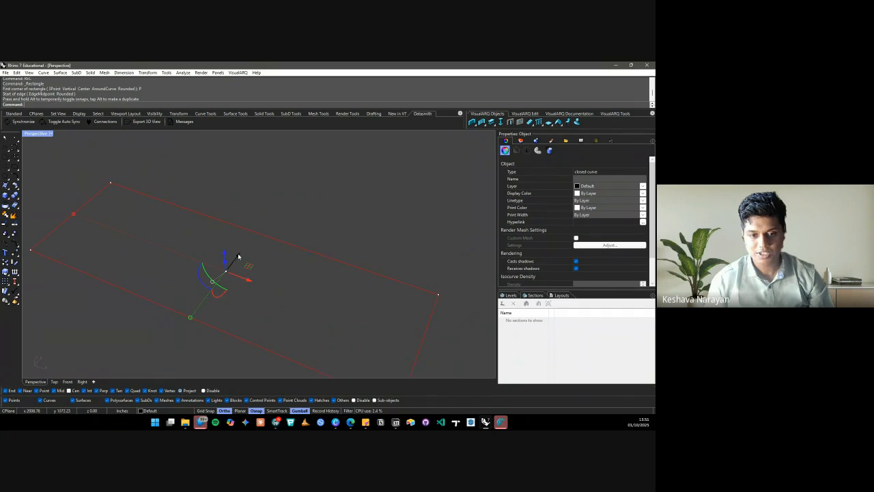
left_click_drag(238, 257, 201, 328)
scroll(250, 267, "down", 5)
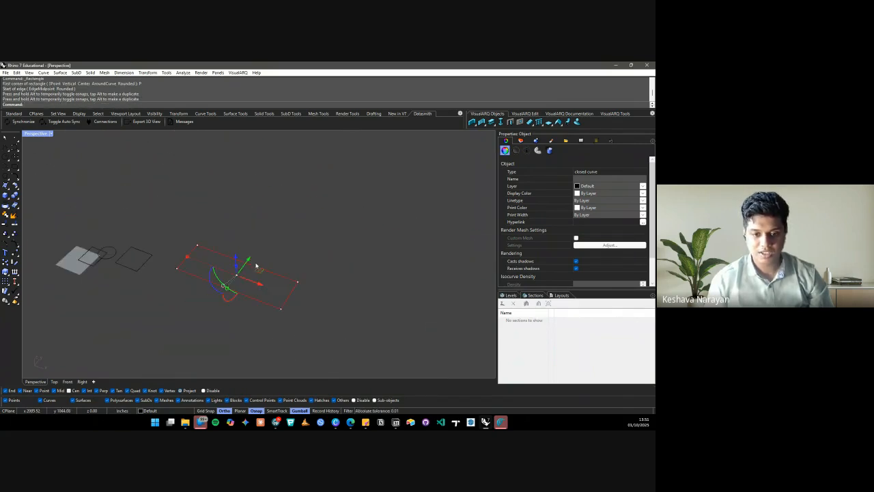
left_click_drag(259, 291, 315, 305)
left_click(332, 228)
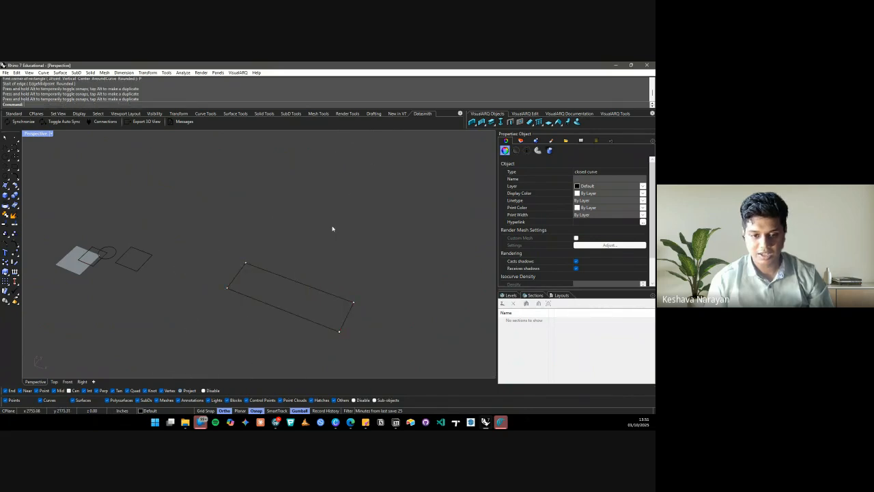
Extrude the 1500-wide rectangle 500 units up along the gumball's Z arrow
left_click(266, 272)
scroll(238, 225, "up", 3)
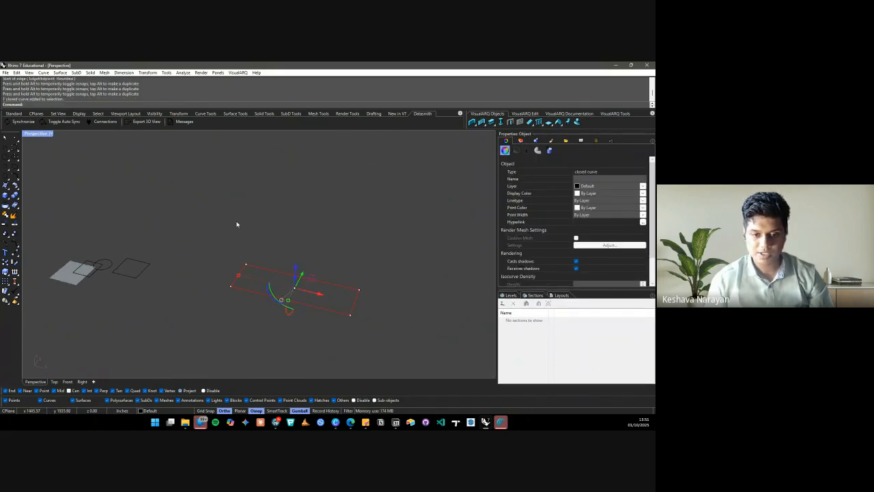
scroll(257, 236, "down", 3)
right_click_drag(323, 251, 299, 228)
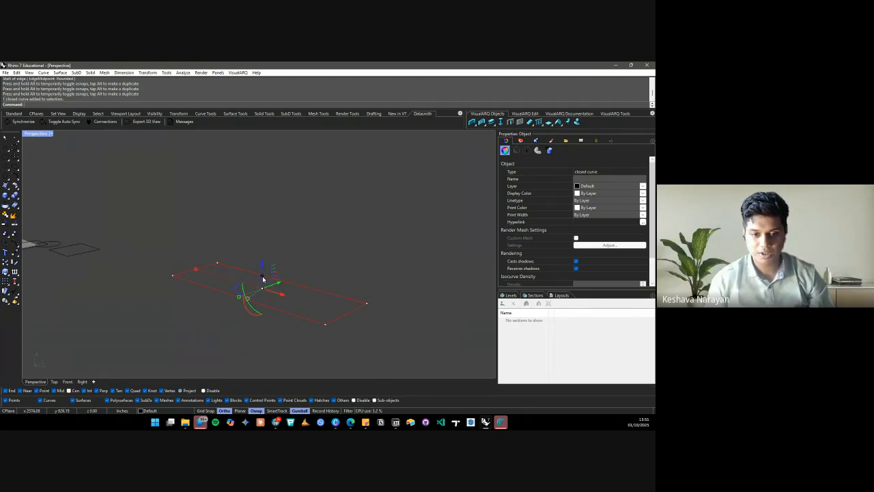
scroll(266, 290, "up", 3)
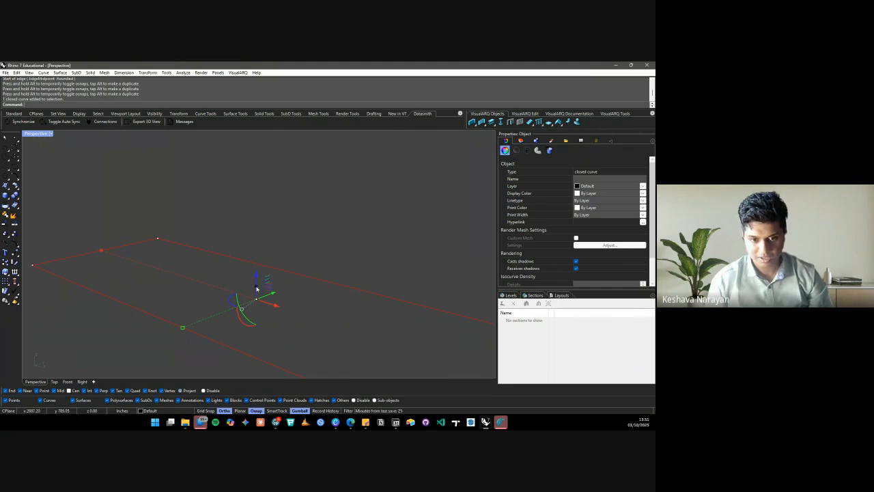
left_click(257, 289)
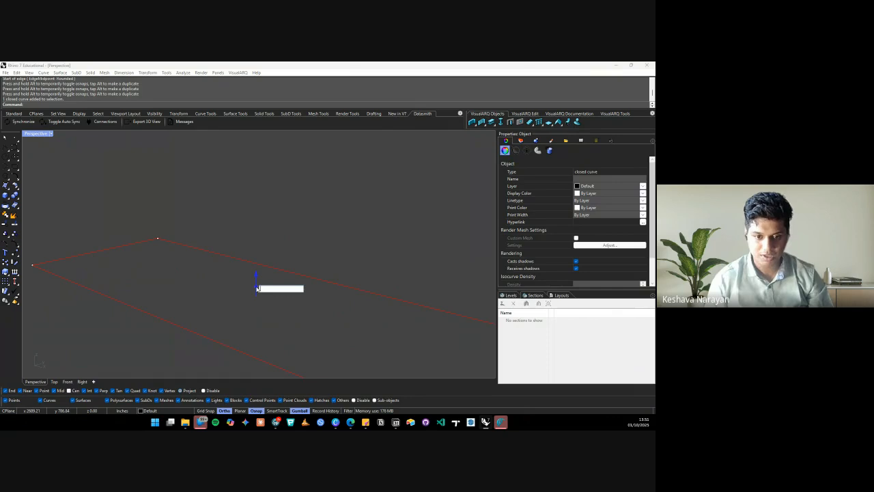
type("500")
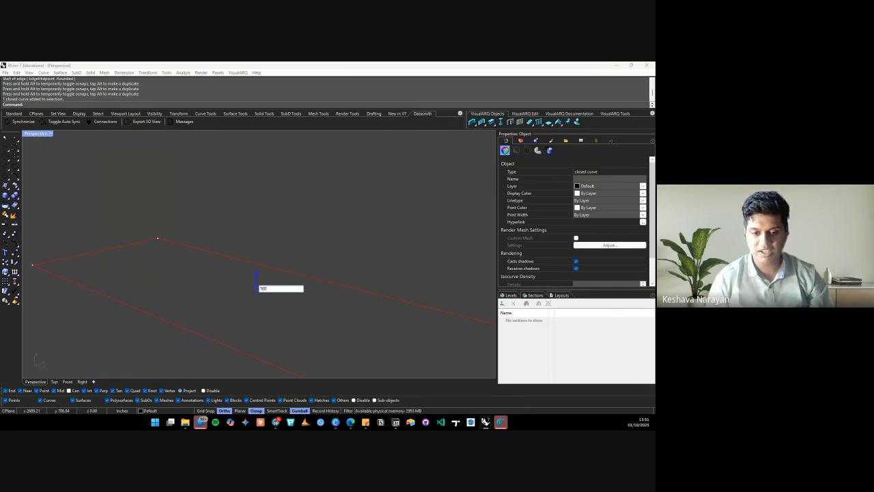
key("Return")
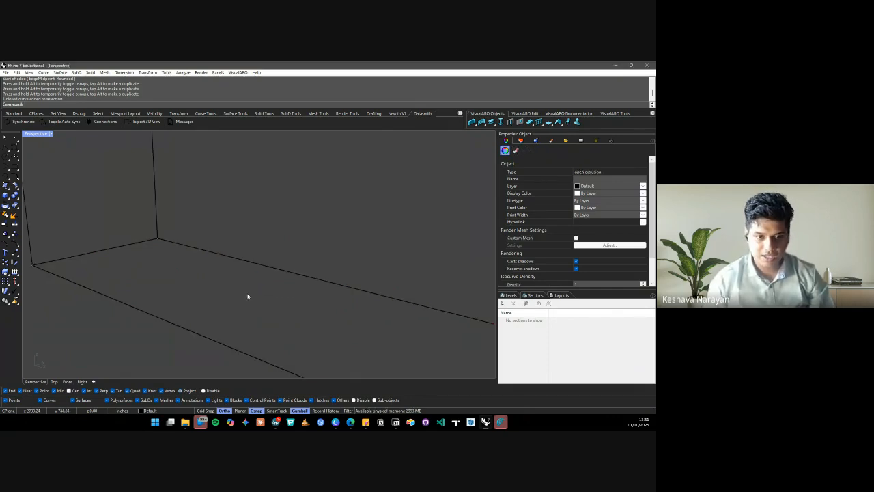
scroll(208, 318, "down", 12)
right_click_drag(209, 318, 240, 300)
left_click(264, 289)
scroll(245, 299, "up", 6)
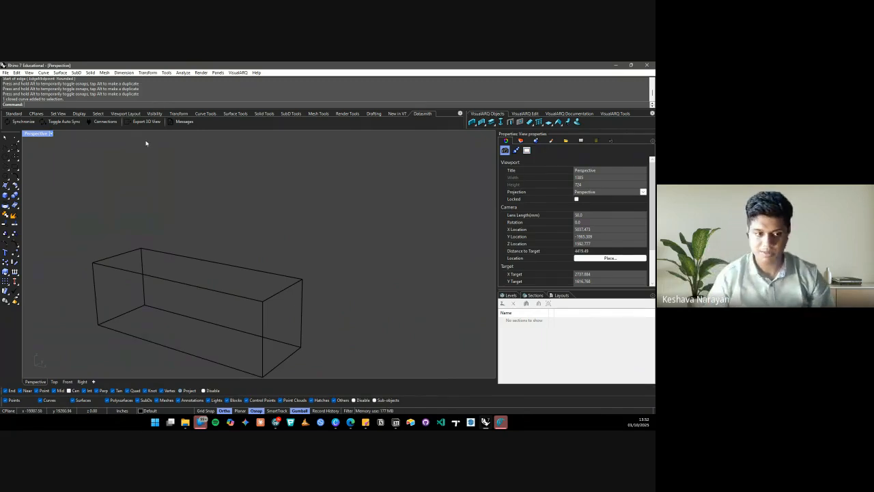
Switch the Perspective view to Shaded display and select the extruded box
left_click(52, 135)
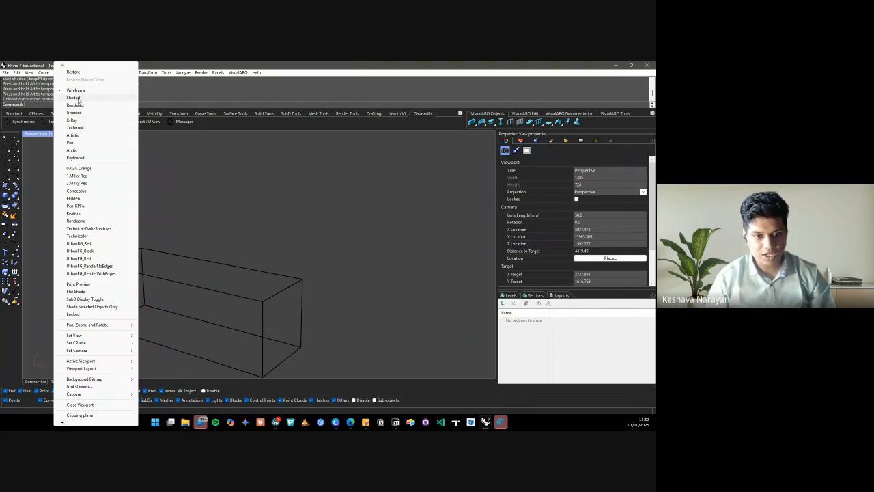
left_click(75, 98)
mouse_move(230, 254)
right_mouse_down()
mouse_move(135, 294)
mouse_move(209, 252)
mouse_move(259, 244)
mouse_move(215, 294)
mouse_move(142, 272)
mouse_move(144, 300)
mouse_move(184, 308)
right_mouse_up()
left_click(183, 316)
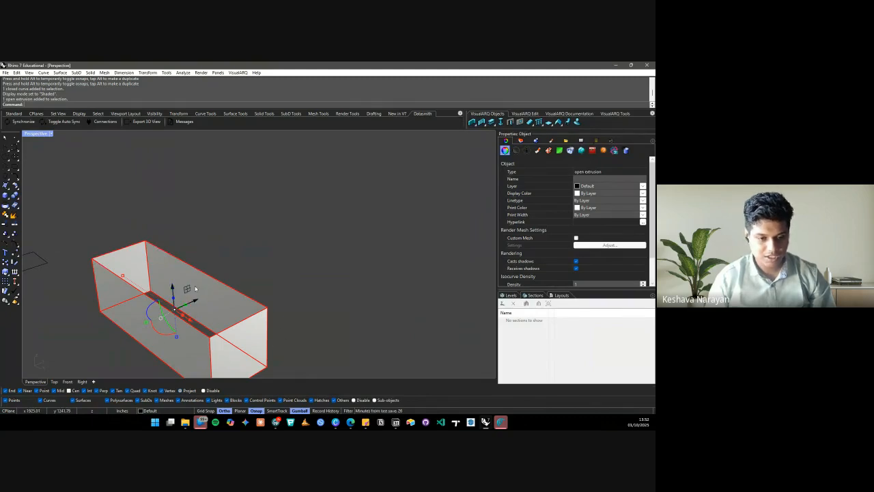
Select the open box extrusion and run Cap to close both ends
left_click(262, 261)
scroll(258, 258, "down", 2)
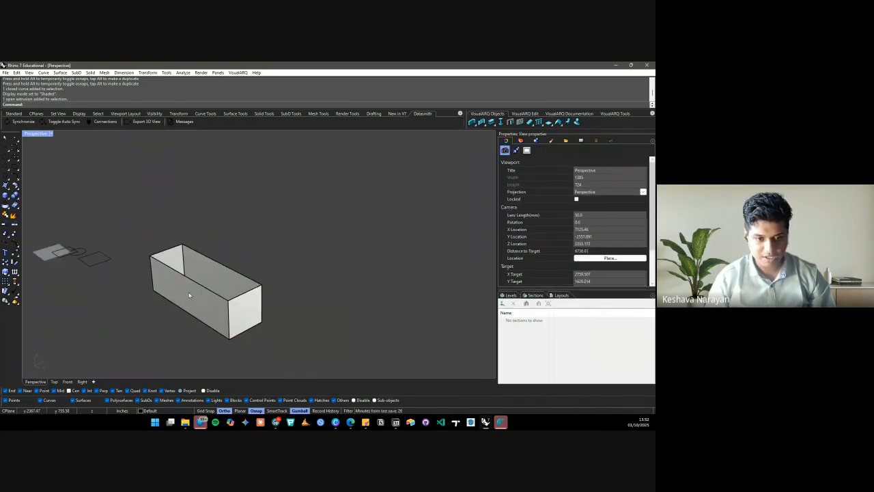
scroll(172, 274, "up", 3)
left_click(172, 274)
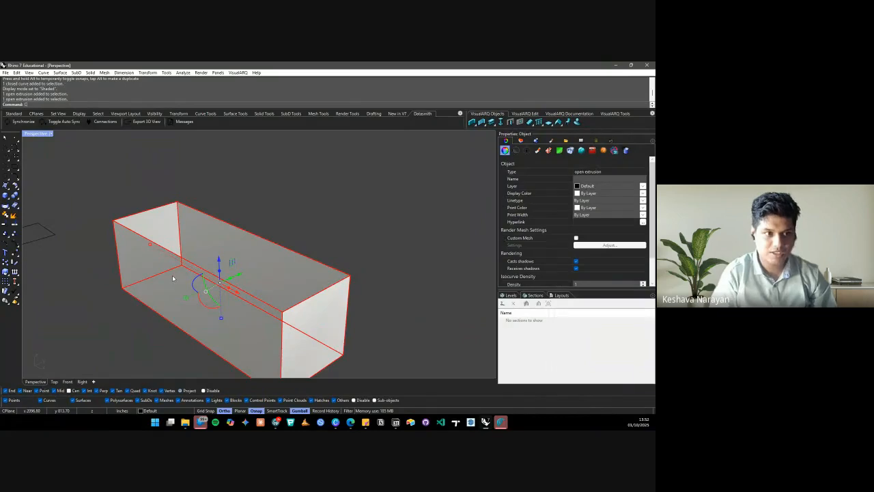
type("cap")
key("Return")
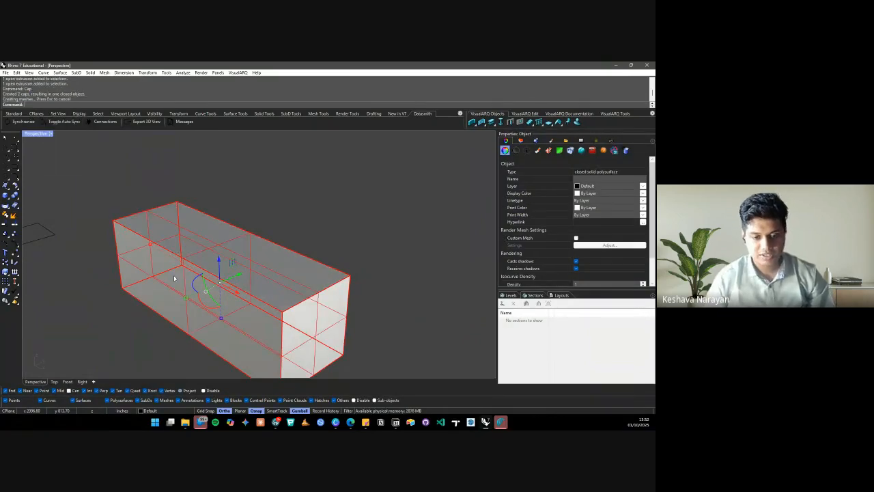
Reselect the capped box and orbit and zoom around it to inspect the closed solid
left_click(309, 229)
left_click(140, 239)
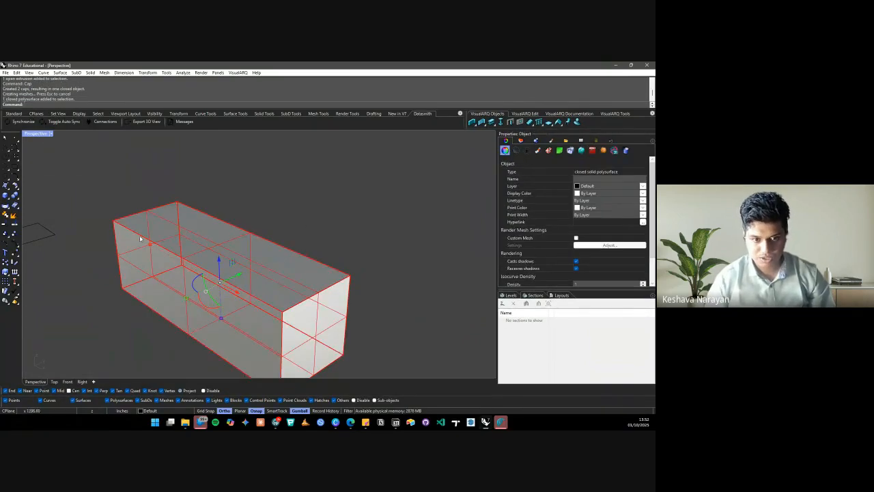
right_click_drag(238, 273, 294, 260)
key("Escape")
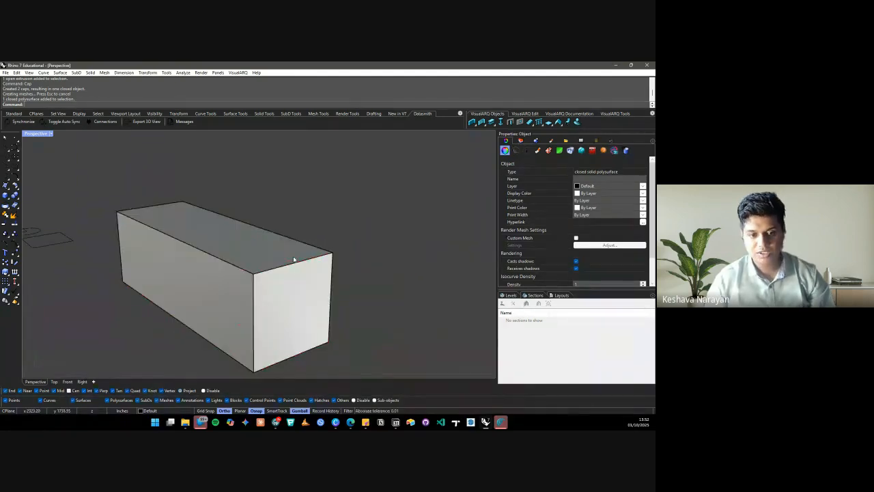
scroll(250, 261, "down", 5)
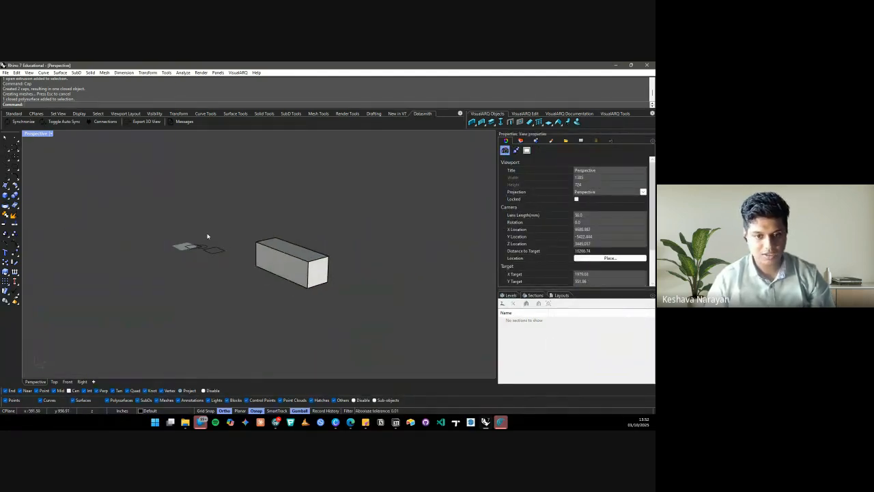
scroll(207, 236, "up", 3)
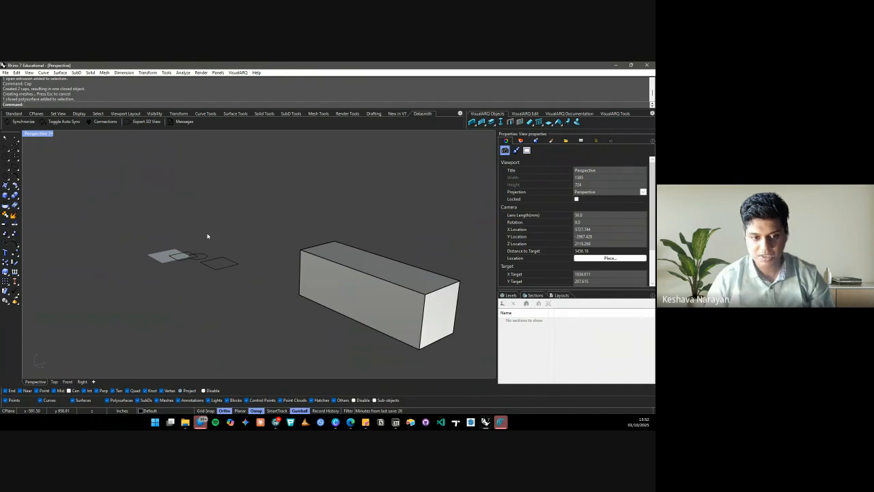
scroll(205, 246, "up", 10)
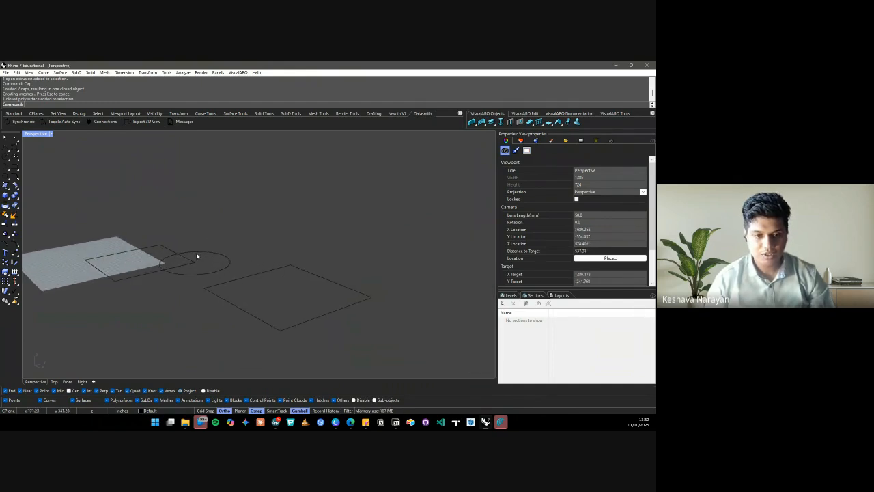
left_click(202, 255)
scroll(170, 254, "down", 6)
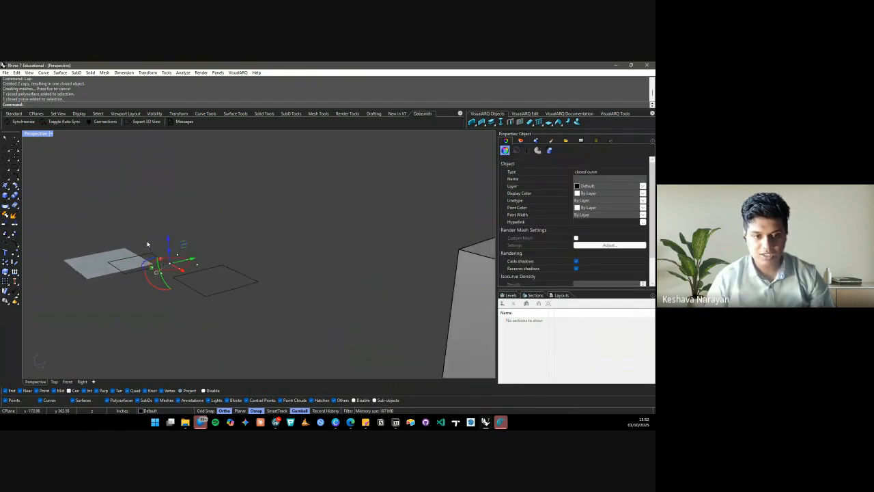
left_click_drag(160, 252, 309, 254)
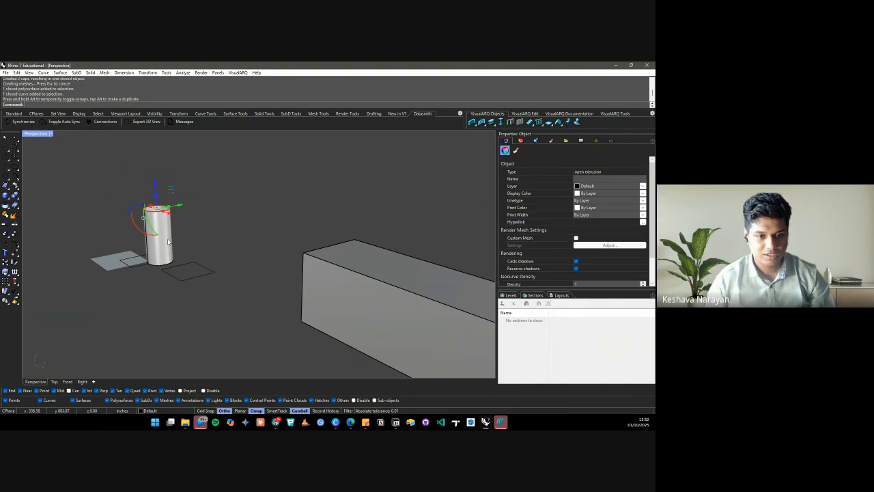
key("Escape")
scroll(164, 232, "up", 5)
left_click(155, 225)
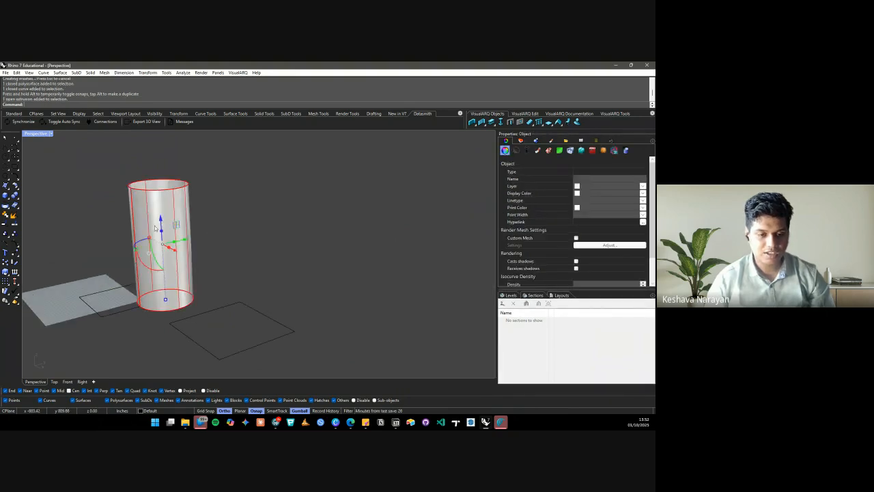
type("zs")
key("Return")
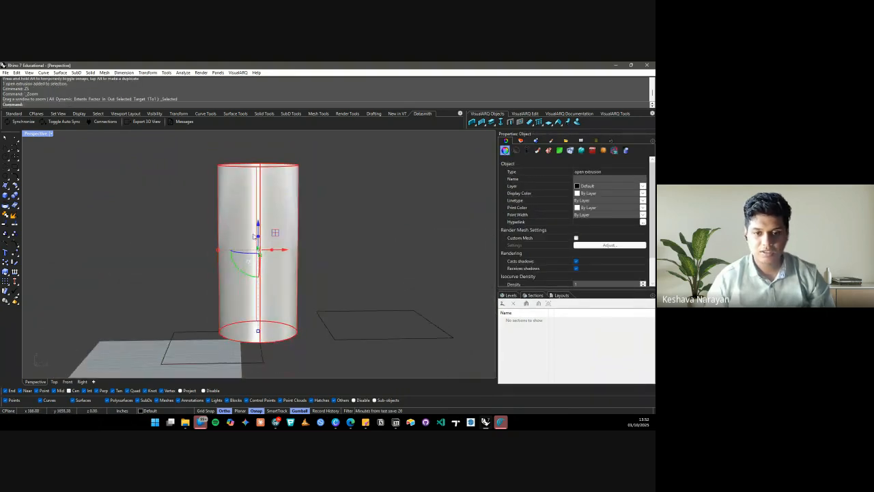
right_click_drag(204, 236, 290, 293)
scroll(307, 236, "up", 1)
left_click(353, 233)
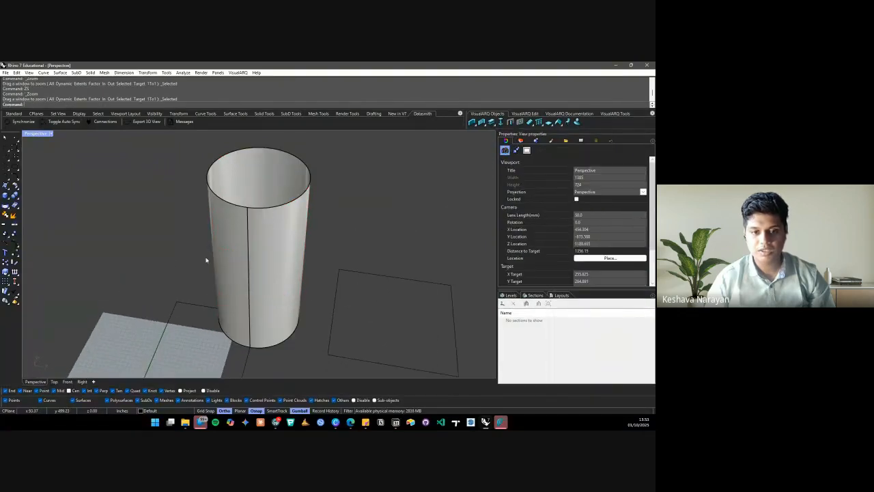
scroll(162, 263, "down", 9)
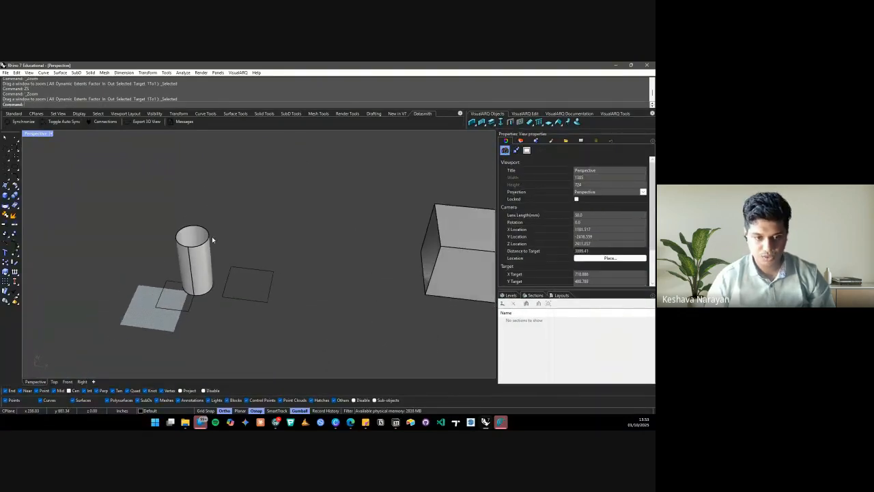
scroll(156, 273, "down", 4)
Select the rectangle beside the cylinder and frame it with ZS (Zoom Selected)
scroll(168, 269, "up", 5)
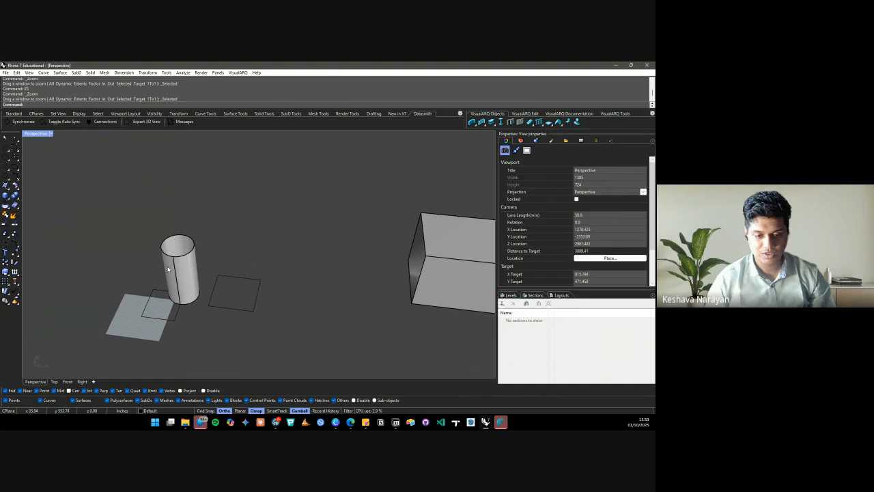
left_click(247, 280)
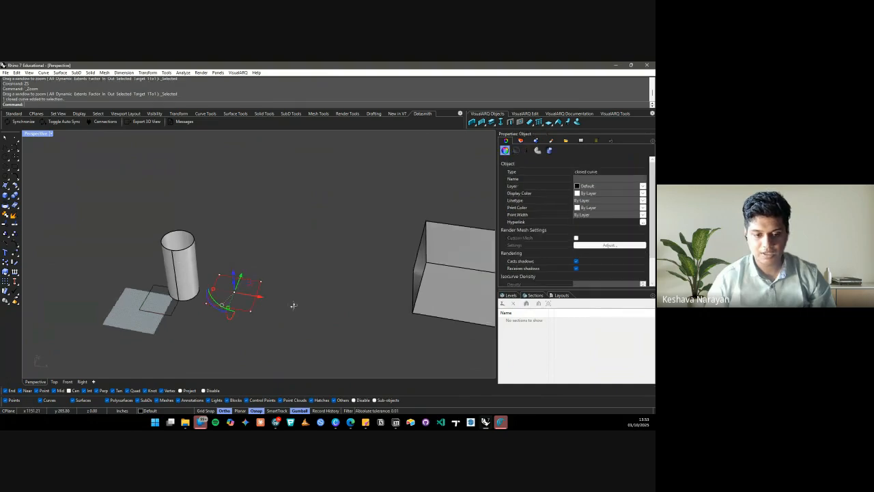
type("zs")
key("Return")
scroll(204, 319, "down", 5)
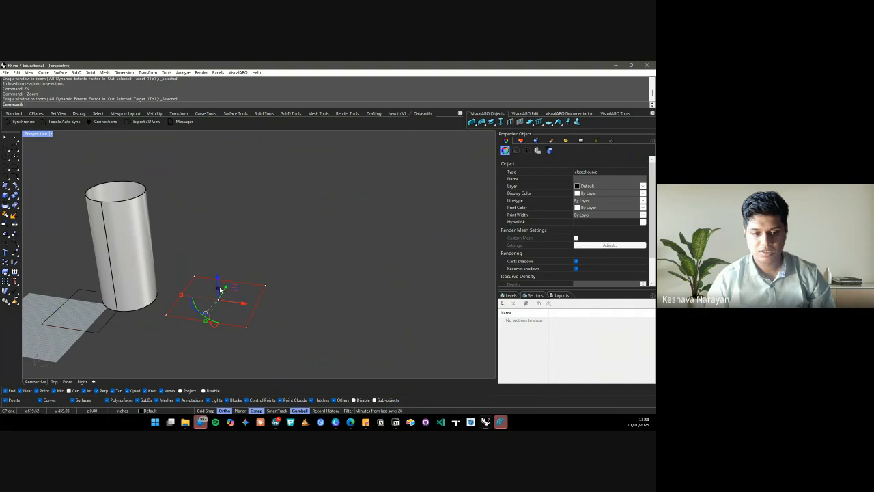
left_click(272, 267)
scroll(201, 295, "down", 6)
right_click_drag(200, 295, 224, 304)
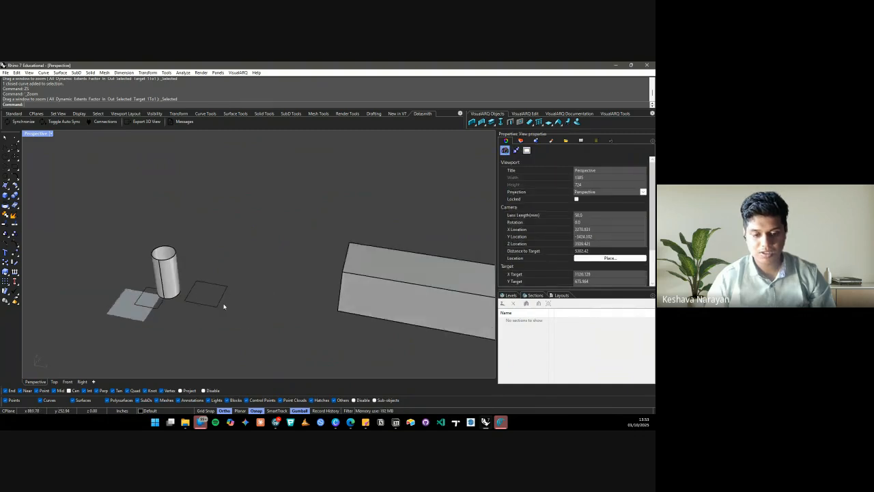
right_click(208, 292)
scroll(205, 292, "up", 7)
Cancel Planar, then drag the rectangle's gumball Z arrow up to the cylinder's height
left_click(205, 295)
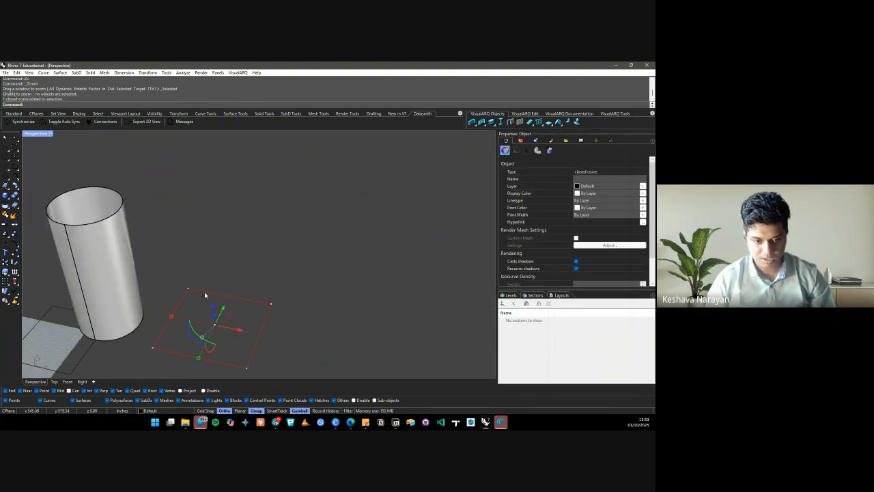
type("Planar")
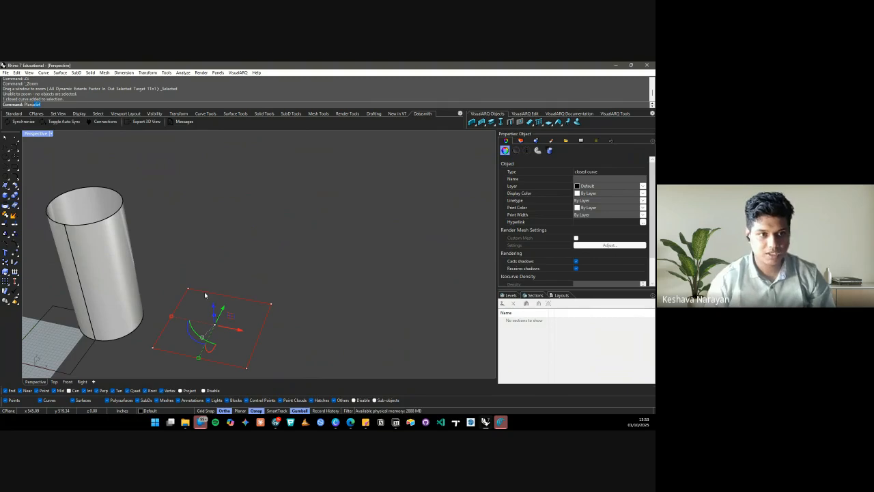
key("Escape")
key("Escape")
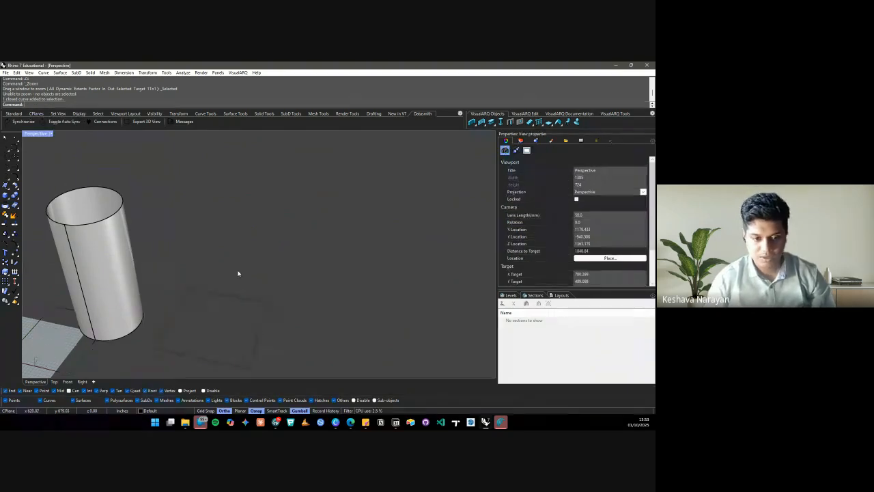
left_click(228, 297)
scroll(262, 268, "down", 7)
mouse_move(264, 273)
right_mouse_down()
mouse_move(269, 296)
mouse_move(253, 280)
right_mouse_up()
scroll(222, 289, "up", 6)
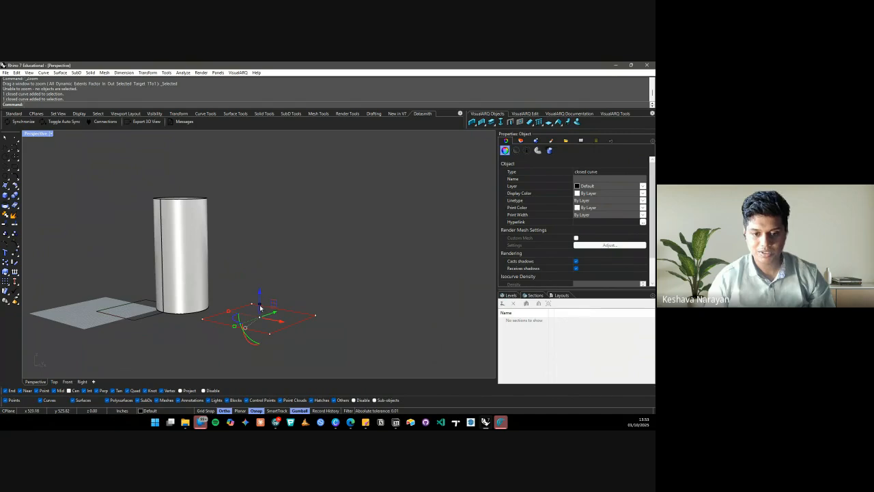
left_click_drag(260, 305, 213, 203)
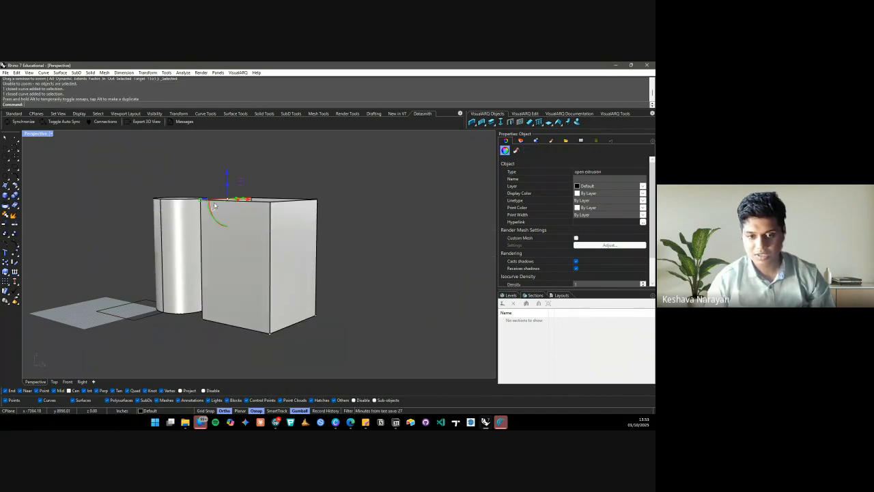
Orbit and zoom around the new open box and the cylinder to inspect them
left_click(351, 247)
right_click_drag(248, 260, 181, 284)
scroll(202, 304, "down", 10)
type("zs")
key("Return")
type("zs")
key("Return")
scroll(184, 284, "up", 4)
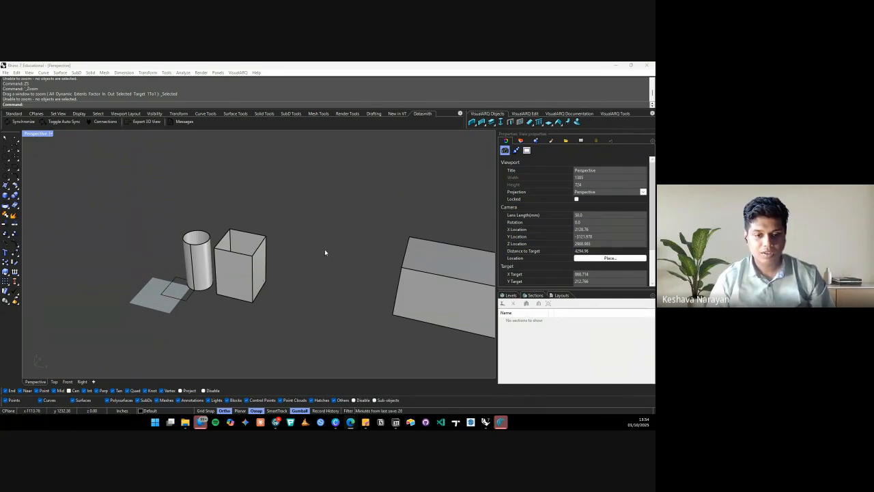
scroll(243, 263, "up", 4)
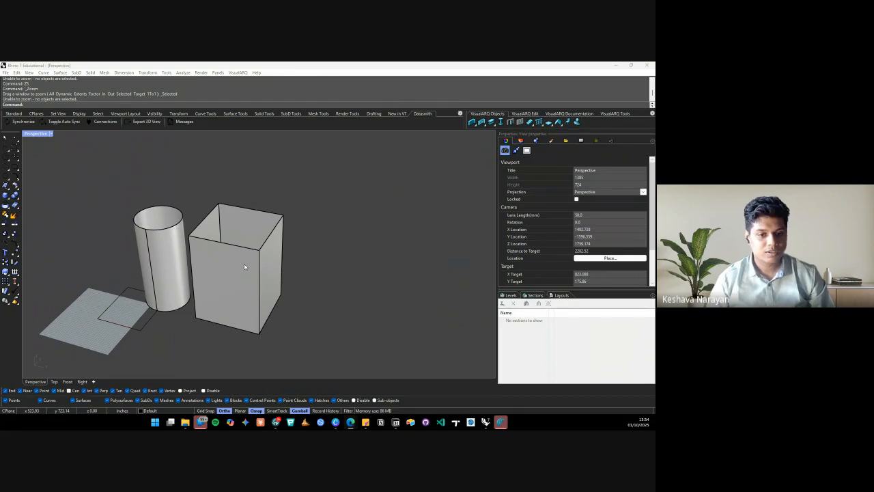
left_click(244, 263)
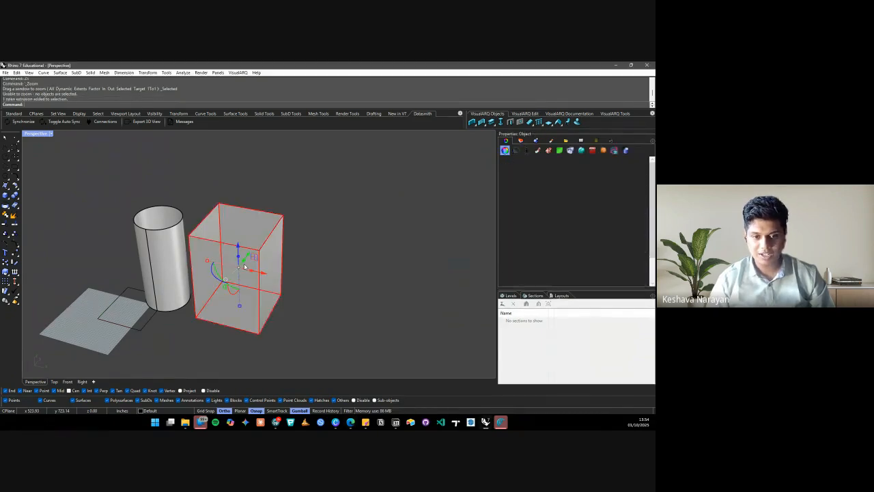
left_click(348, 248)
scroll(234, 252, "down", 4)
right_click_drag(270, 260, 245, 276)
scroll(233, 267, "up", 4)
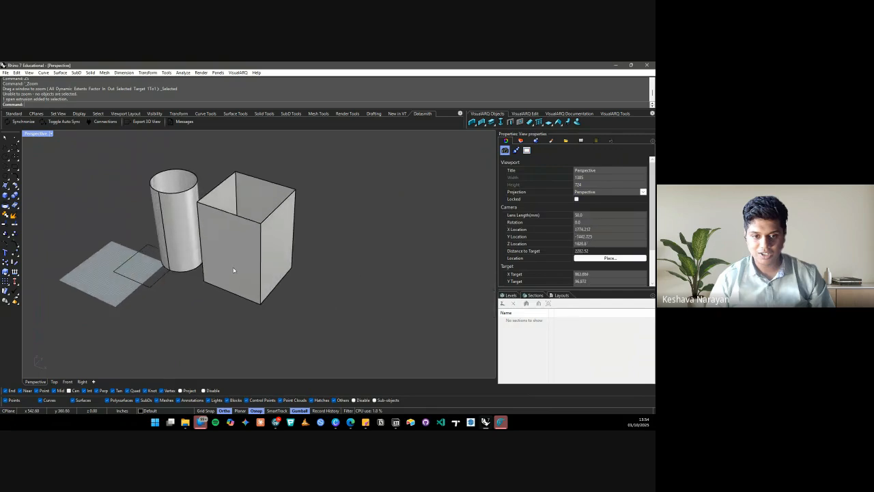
scroll(294, 280, "down", 4)
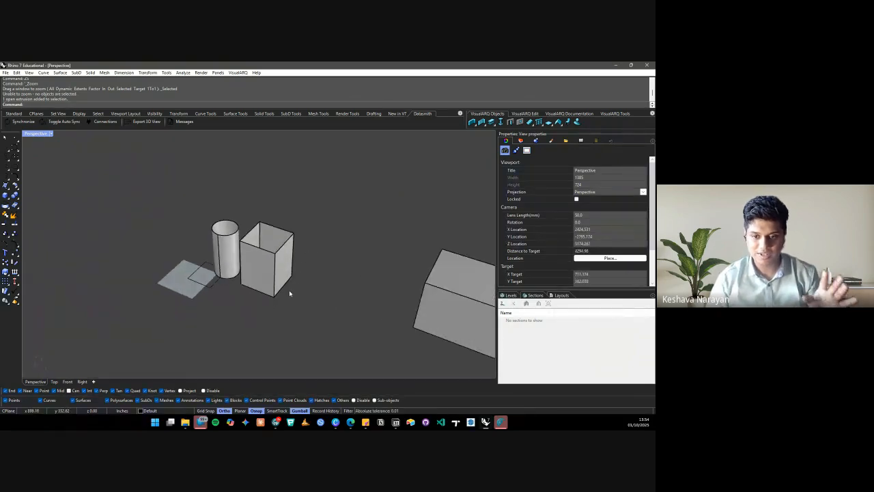
right_click_drag(313, 301, 347, 297)
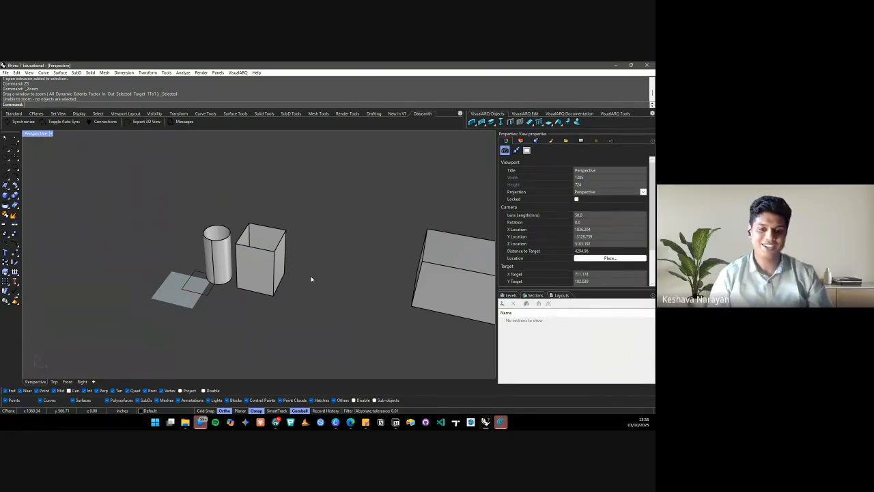
scroll(269, 299, "down", 2)
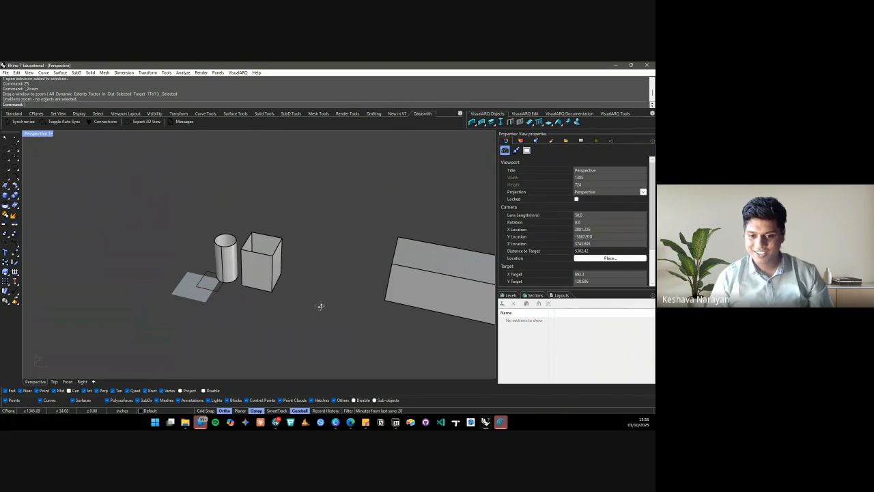
mouse_move(320, 305)
right_mouse_down()
mouse_move(358, 255)
mouse_move(317, 295)
right_mouse_up()
scroll(253, 294, "down", 3)
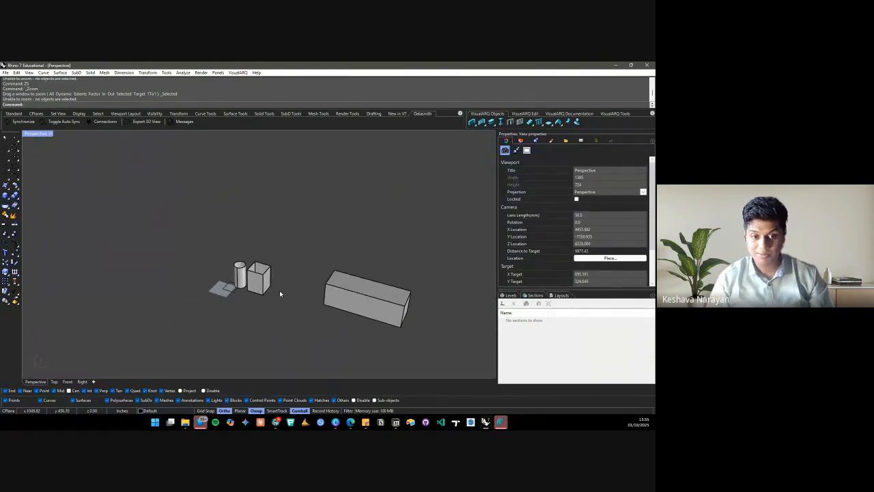
scroll(280, 289, "up", 5)
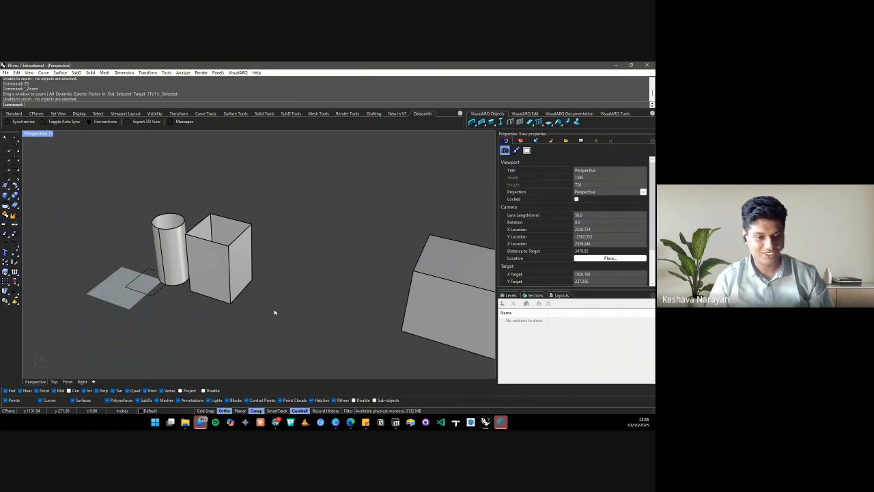
mouse_move(274, 312)
right_mouse_down()
mouse_move(299, 297)
mouse_move(284, 312)
right_mouse_up()
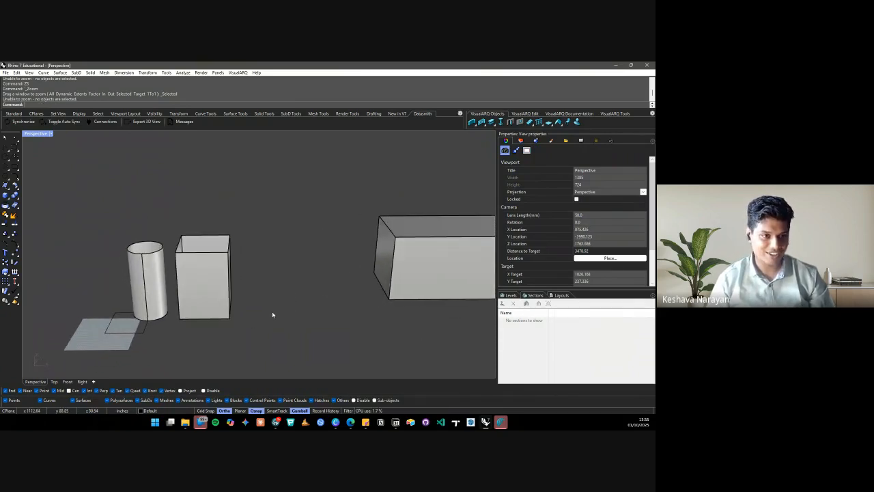
scroll(273, 314, "down", 2)
mouse_move(287, 272)
right_mouse_down()
mouse_move(271, 275)
mouse_move(287, 258)
right_mouse_up()
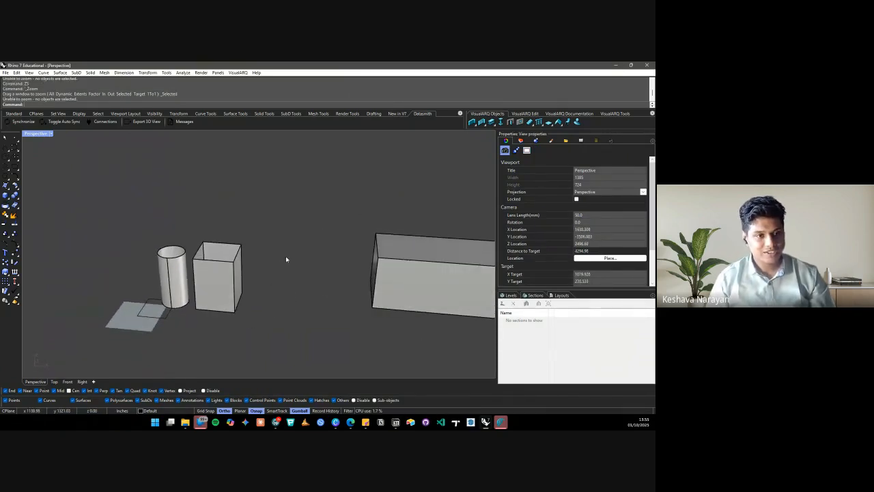
scroll(207, 317, "down", 2)
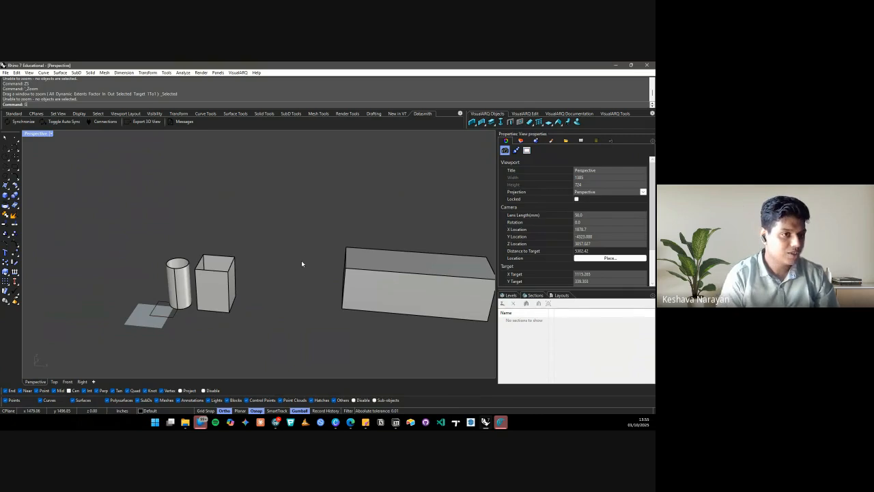
Launch Grasshopper from the command line, then move and narrow its window over Rhino
type("Grasshopper")
key("Return")
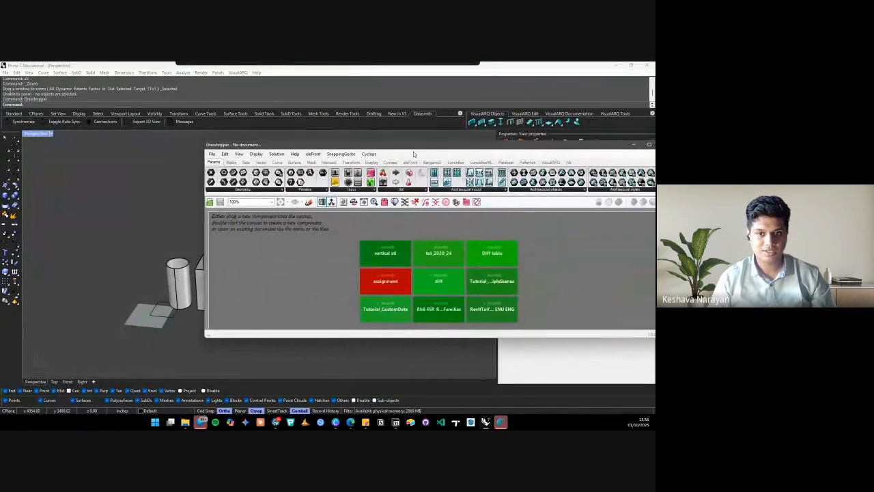
left_click_drag(413, 151, 305, 159)
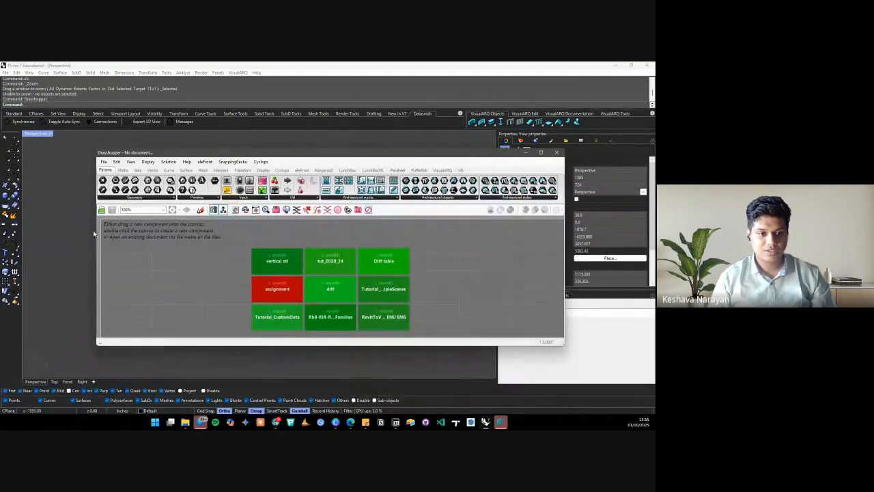
left_click_drag(96, 232, 172, 231)
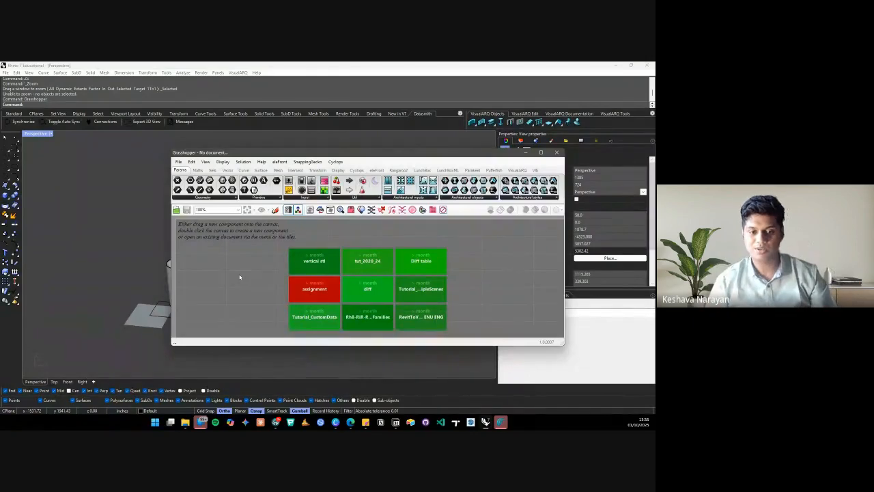
scroll(108, 278, "up", 3)
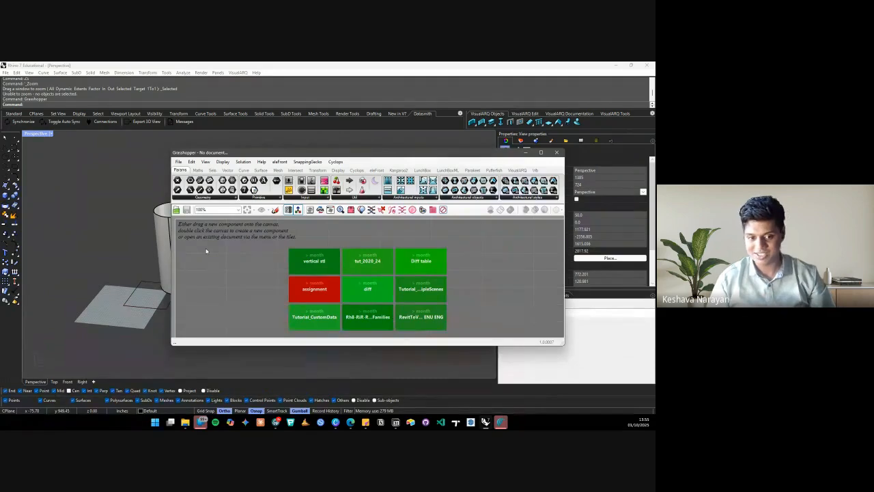
double_click(248, 270)
Browse the component tabs and drag a Point parameter from Params onto the canvas
left_click(238, 250)
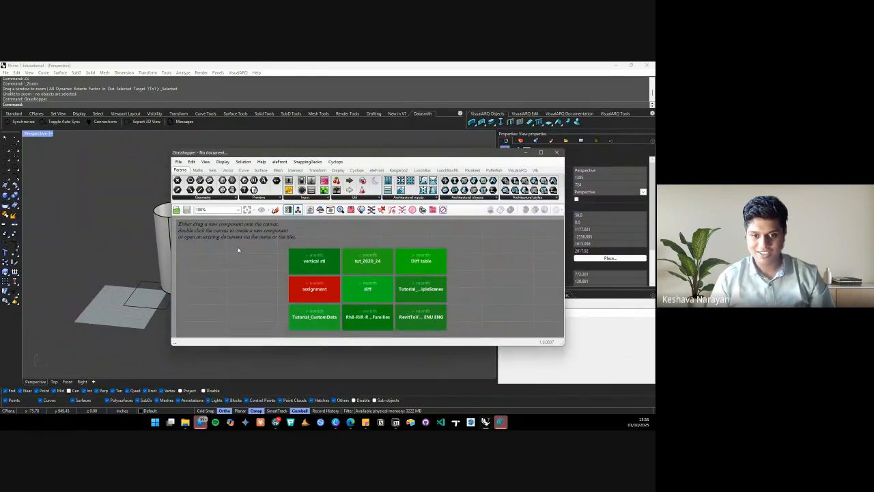
left_click(198, 169)
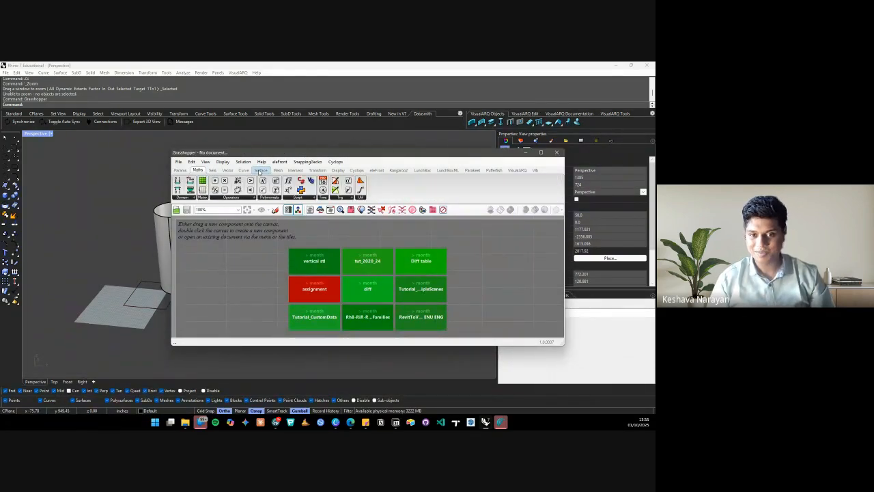
left_click(261, 169)
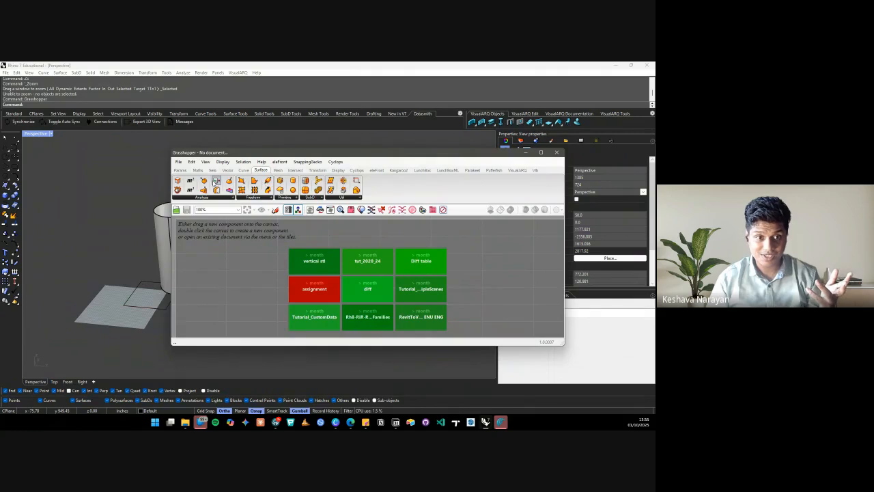
left_click(179, 169)
left_click(197, 169)
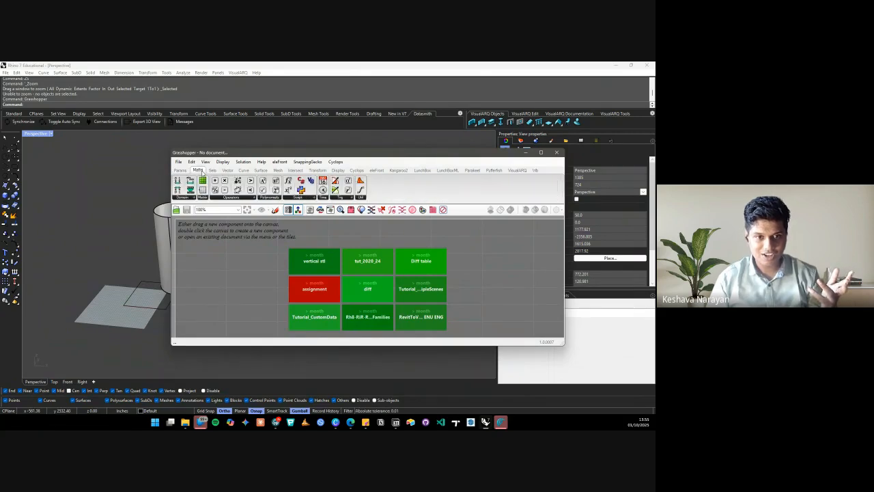
left_click(180, 170)
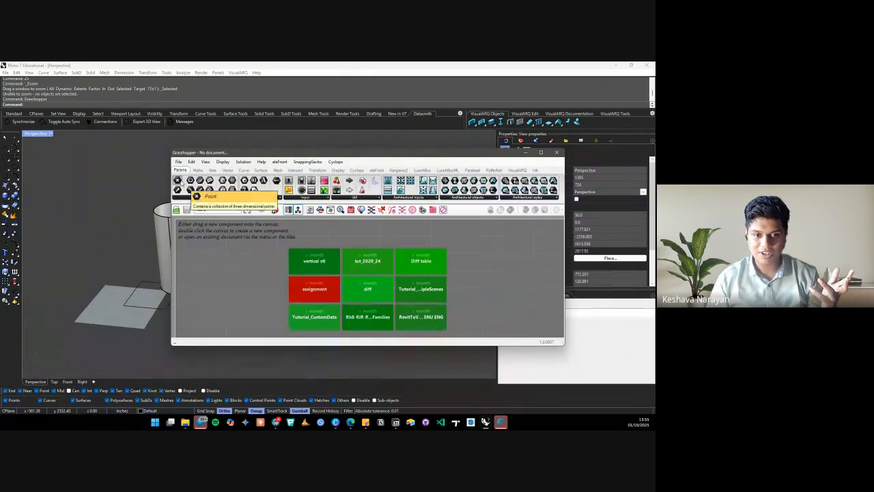
left_click_drag(179, 182, 260, 260)
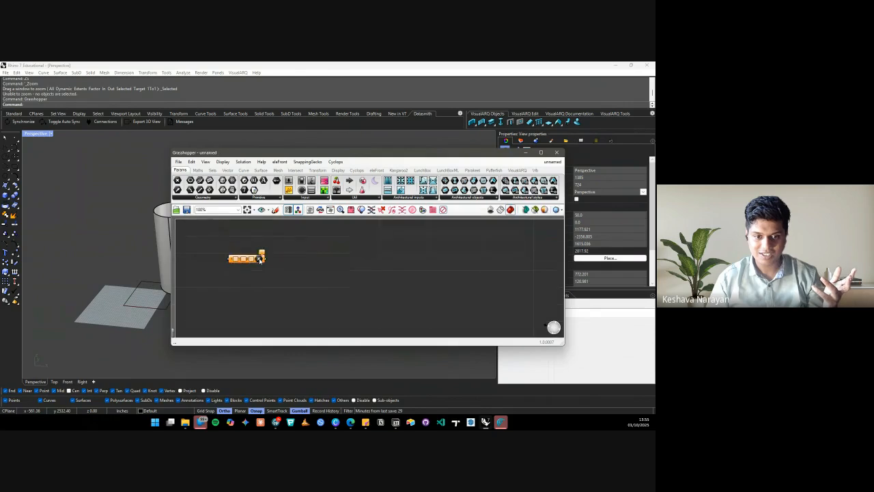
Delete the Point parameter, leaving the new document's canvas empty
scroll(153, 267, "down", 3)
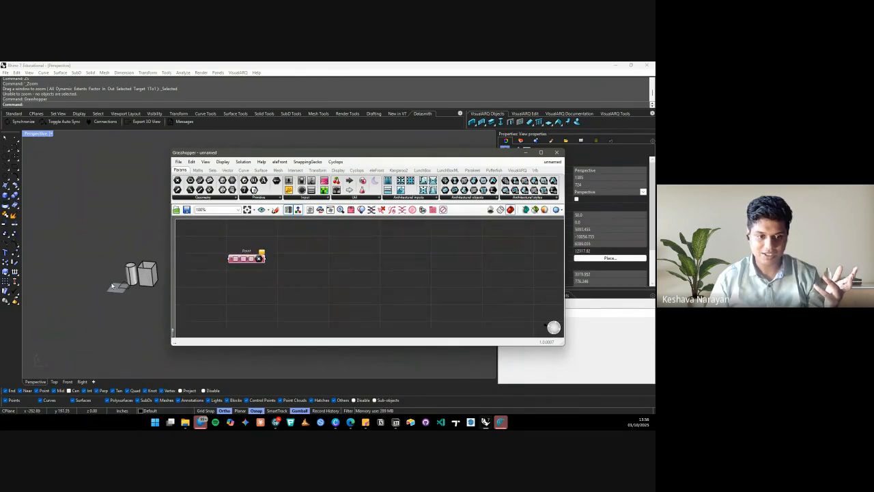
scroll(126, 275, "up", 4)
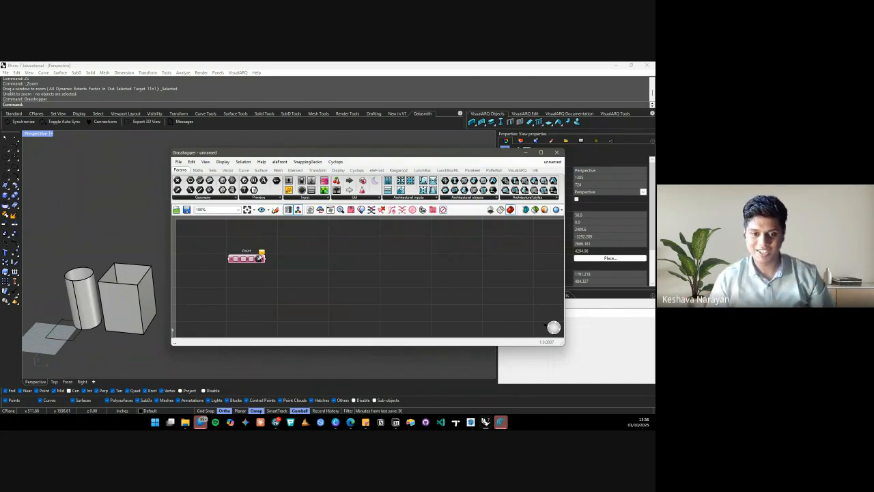
left_click(335, 249)
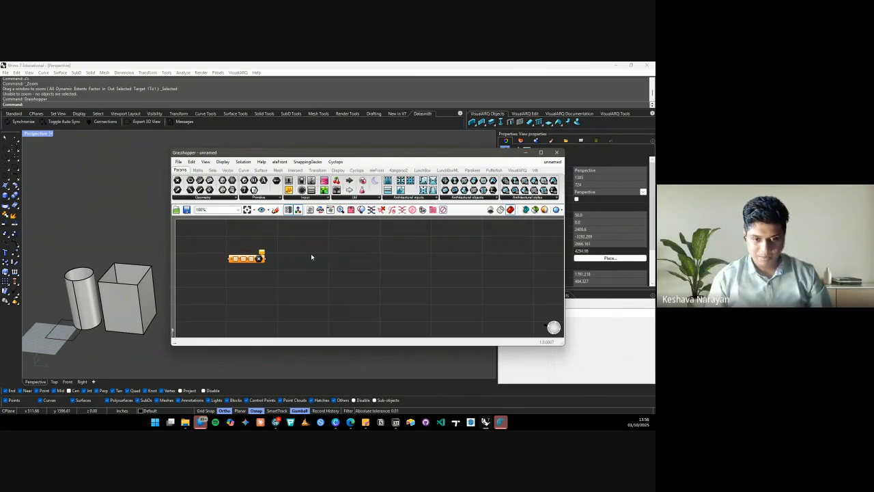
scroll(311, 257, "down", 3)
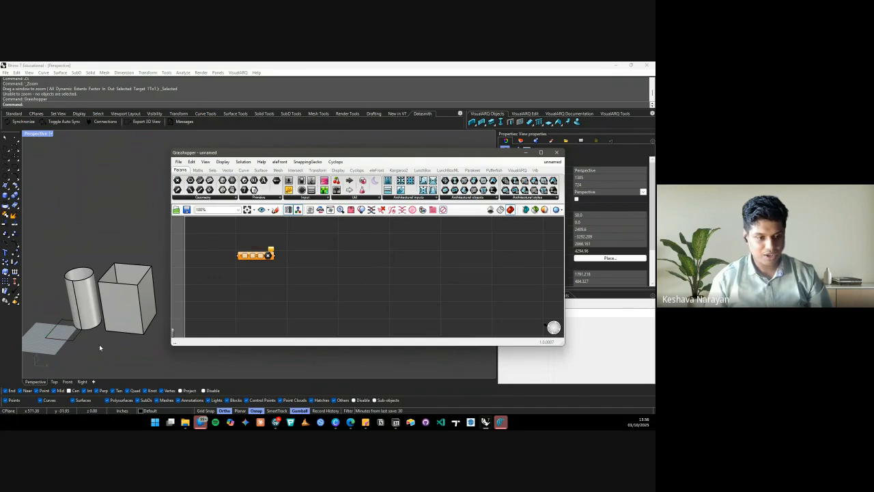
scroll(65, 340, "up", 9)
left_click(48, 313)
scroll(86, 306, "down", 5)
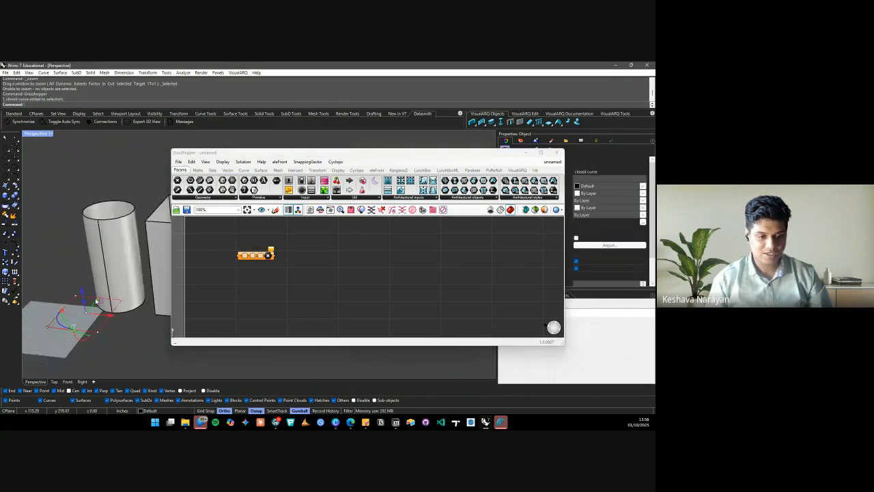
scroll(75, 307, "up", 3)
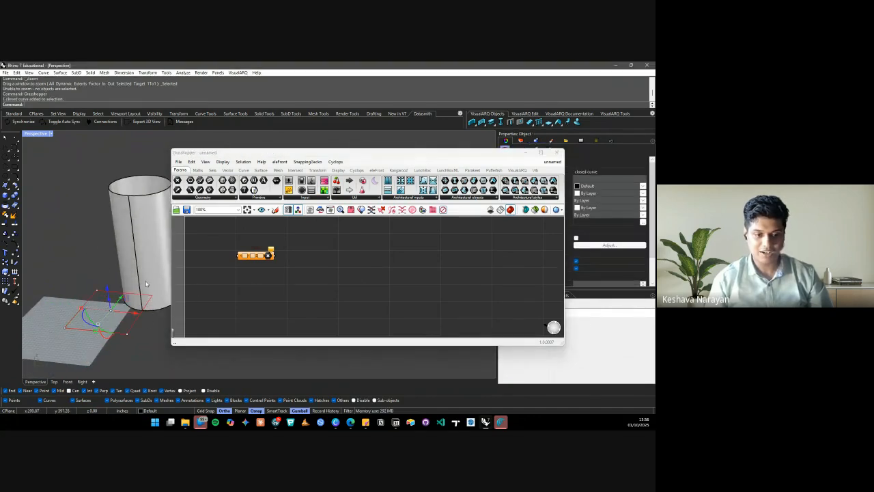
left_click(86, 260)
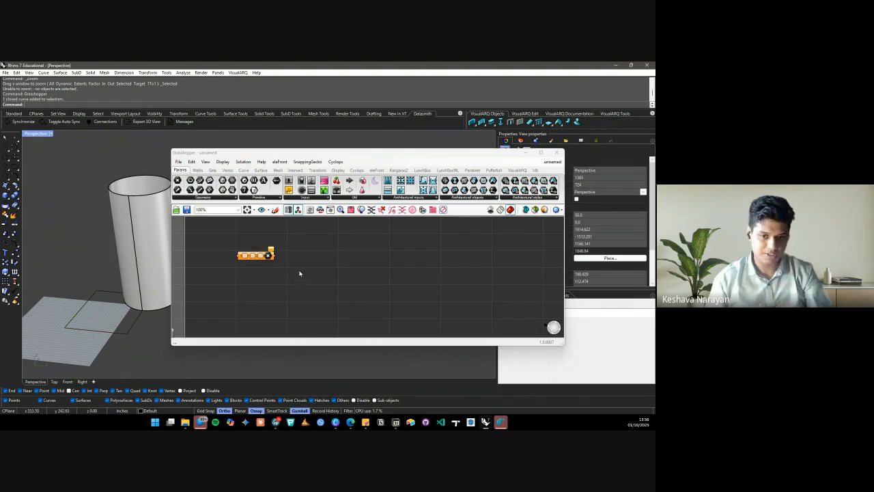
left_click(270, 257)
key("Delete")
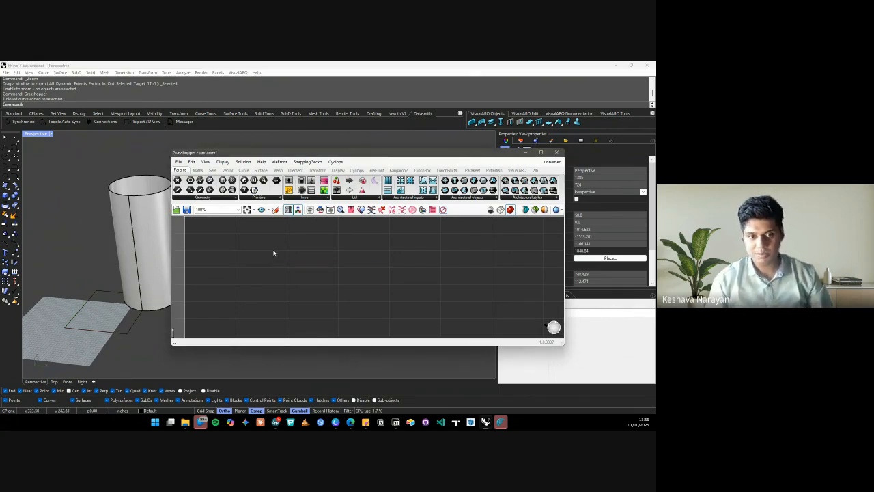
Browse the Curve, Params, Maths, Sets and Vector component tabs
left_click(244, 170)
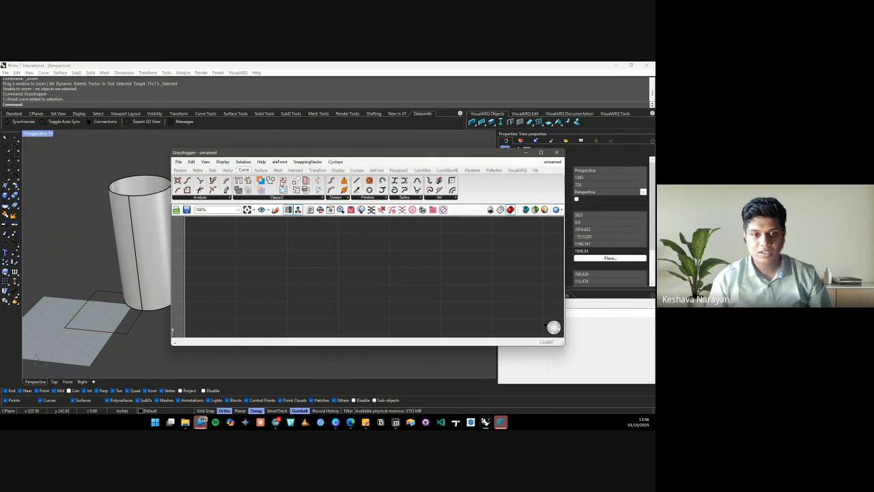
left_click(180, 170)
left_click(198, 170)
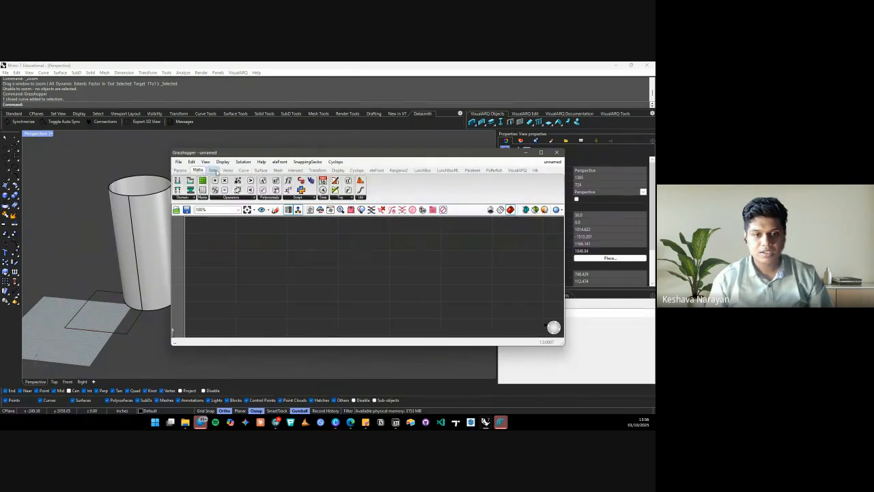
left_click(213, 171)
left_click(227, 170)
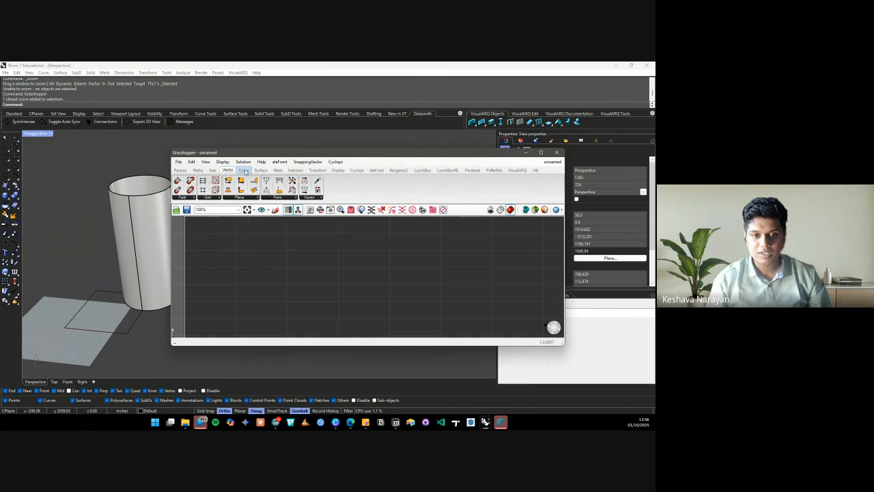
left_click(243, 198)
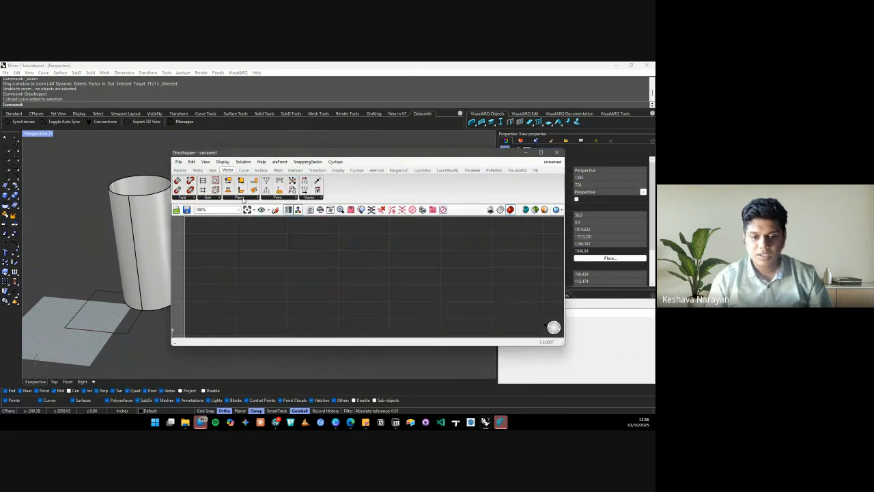
Search 'rect' on the canvas and place a Rectangle component
double_click(266, 260)
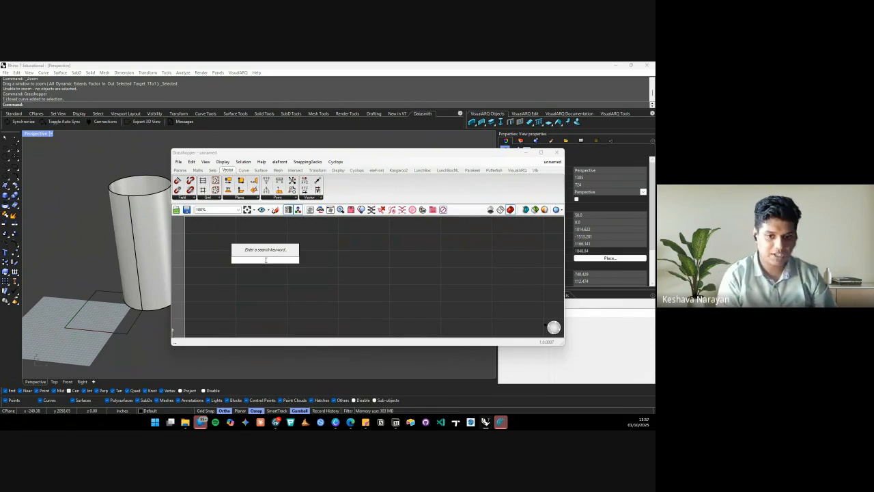
type("rect")
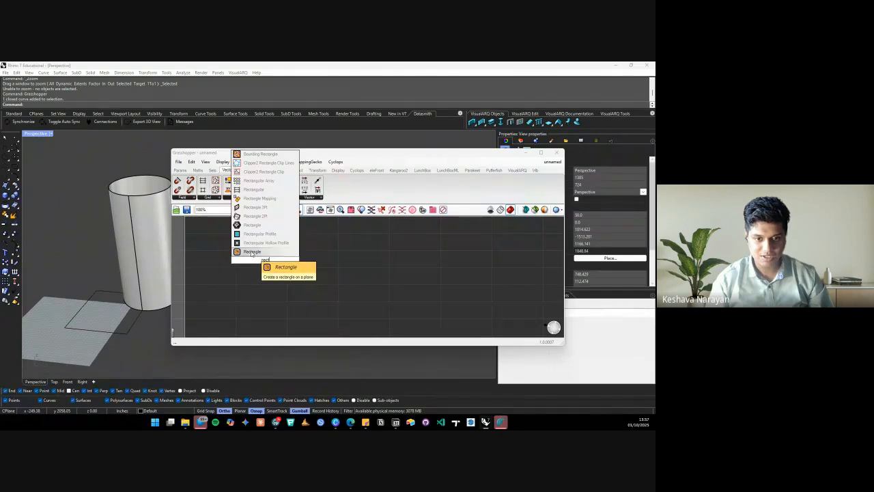
left_click(253, 252)
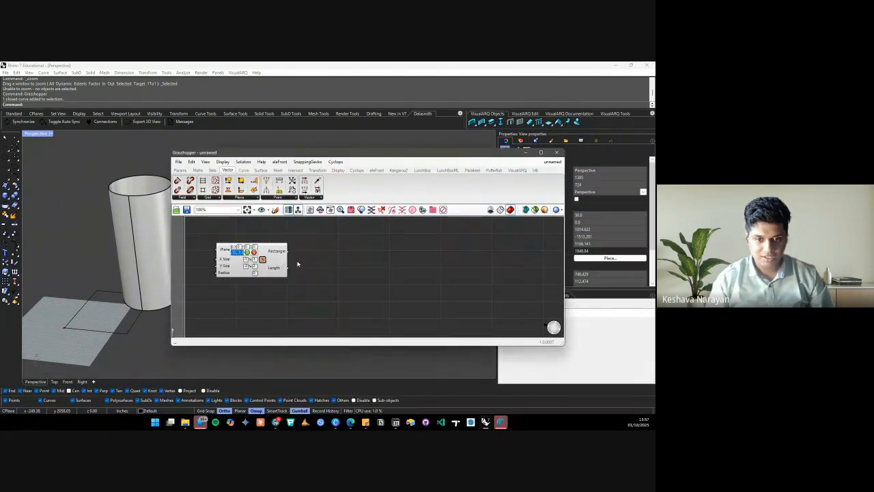
left_click(263, 261)
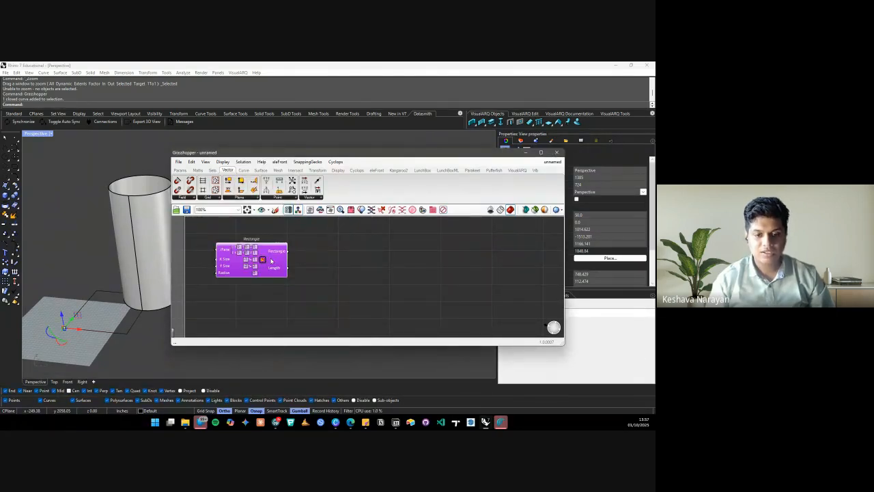
left_click(329, 251)
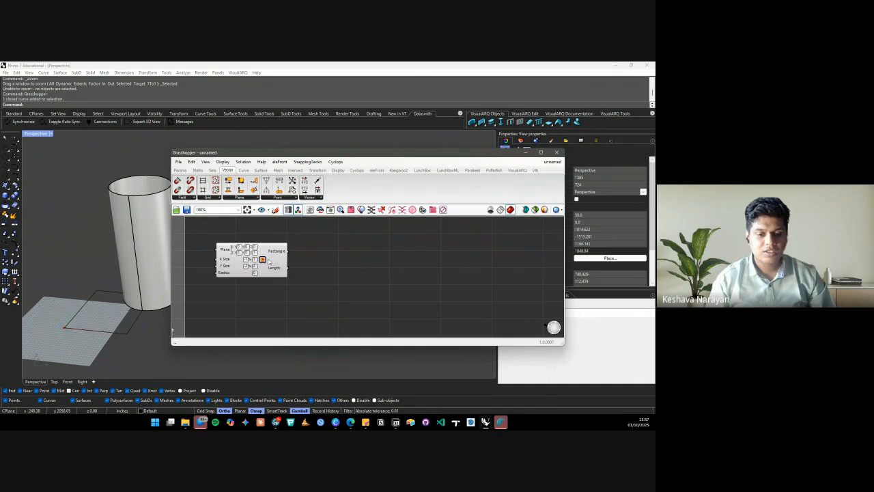
left_click(270, 261)
middle_click(311, 255)
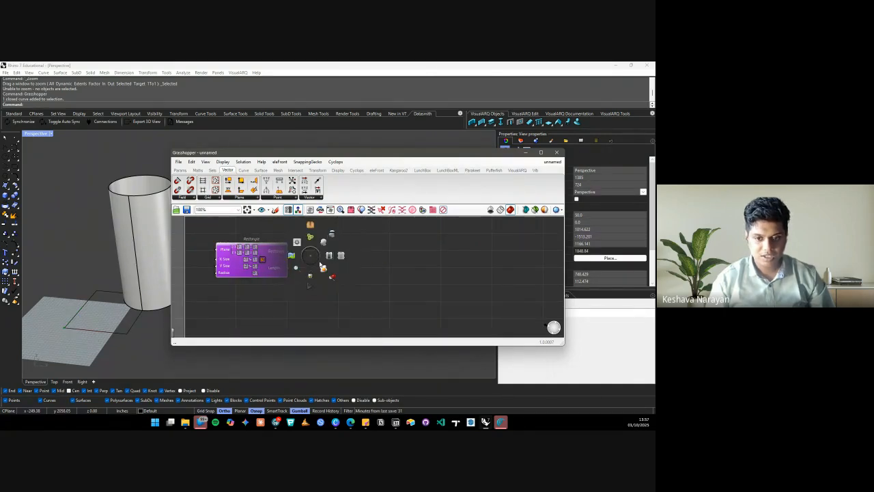
Snap Rhino to the screen's left half and arrange the Grasshopper window beside it
left_click(334, 279)
scroll(108, 301, "down", 2)
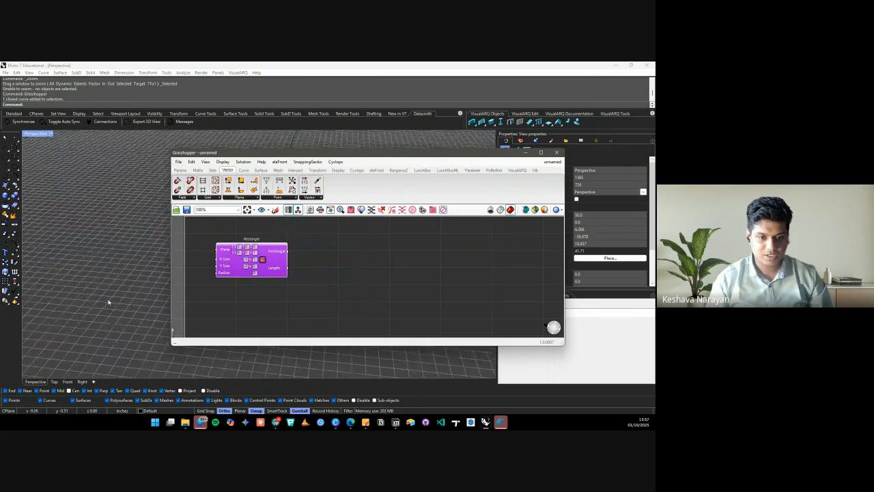
scroll(108, 301, "down", 5)
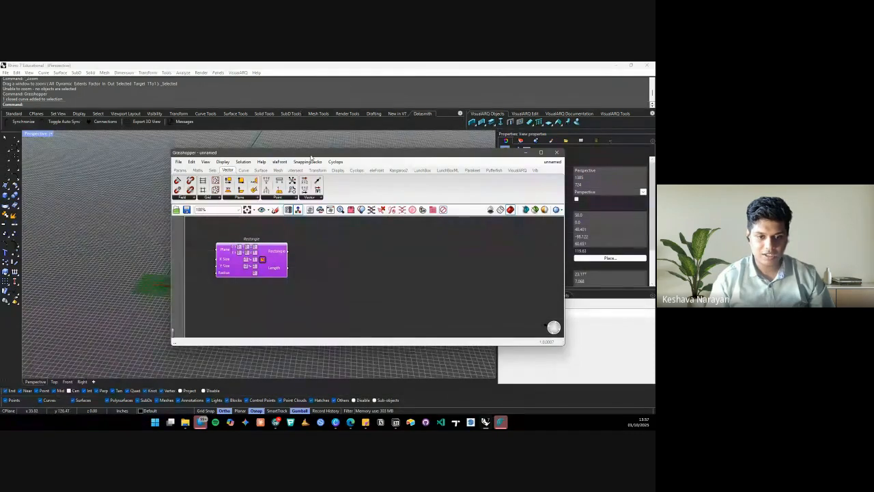
left_click_drag(311, 157, 428, 122)
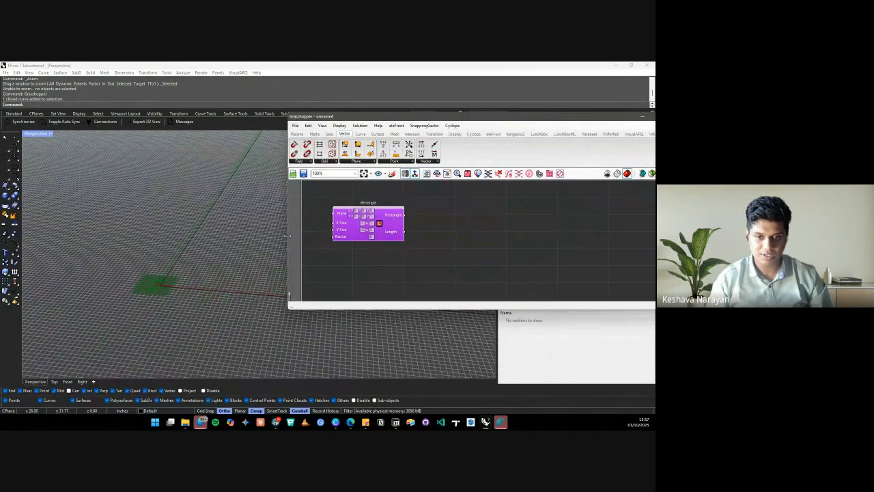
left_click_drag(288, 235, 414, 236)
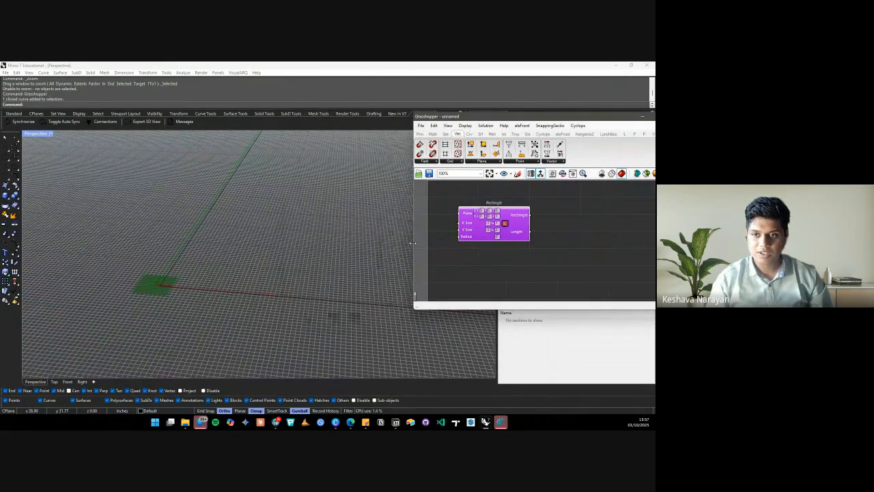
left_click(403, 65)
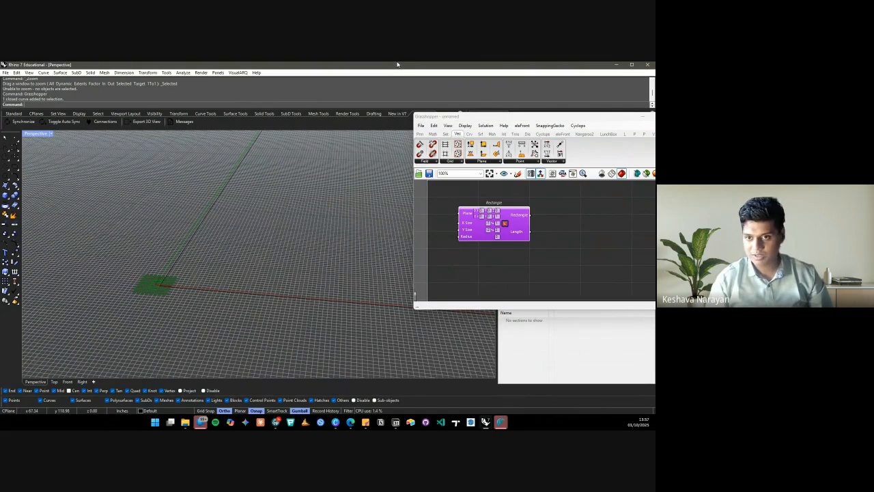
key("super+Left")
left_click(457, 118)
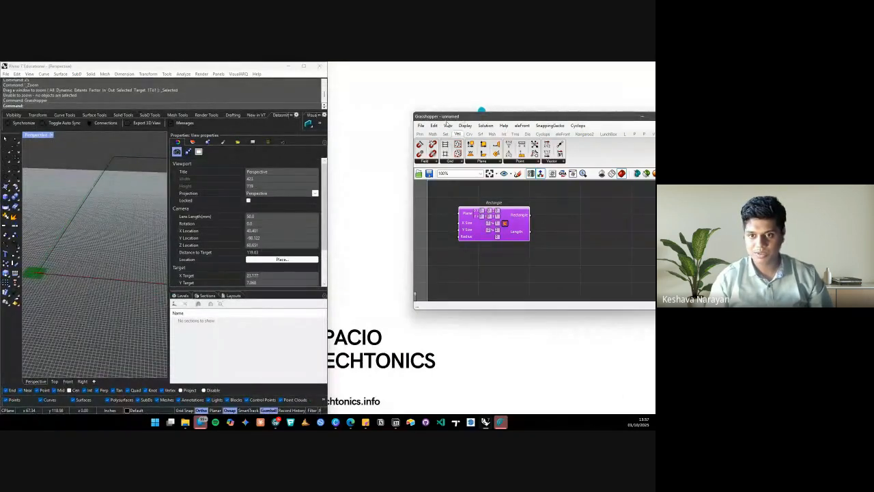
left_click_drag(447, 120, 365, 73)
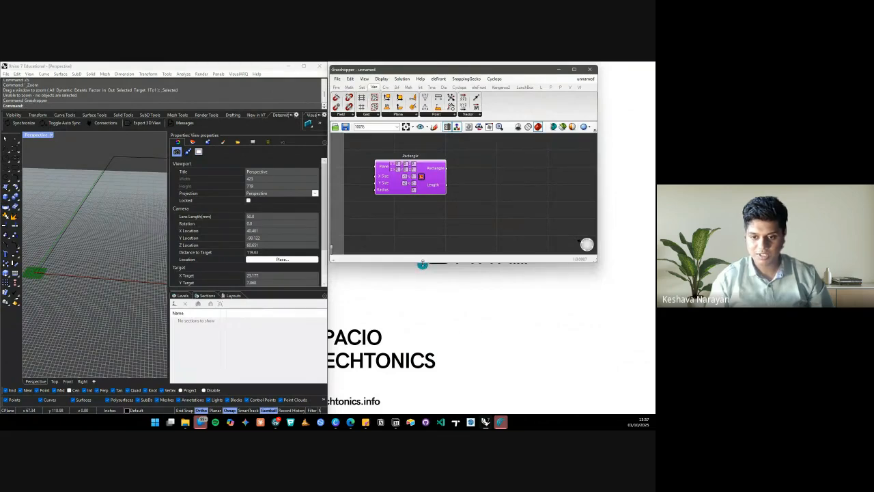
left_click_drag(423, 263, 420, 414)
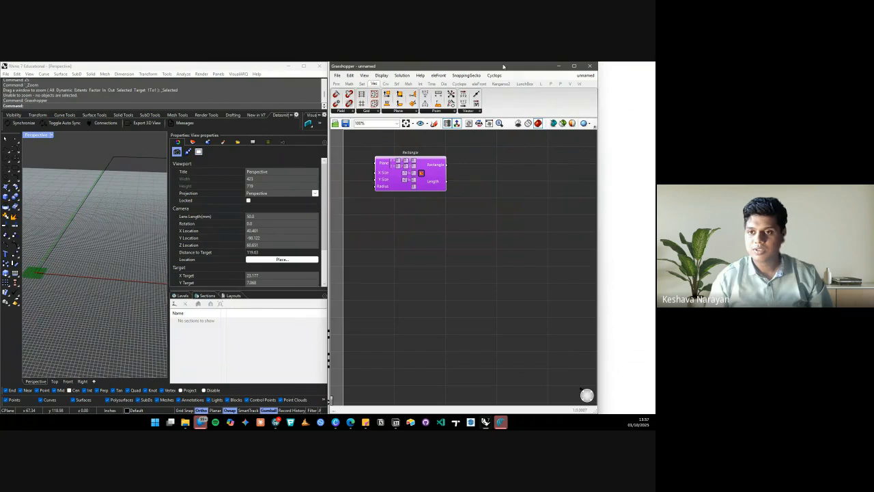
left_click_drag(504, 67, 567, 67)
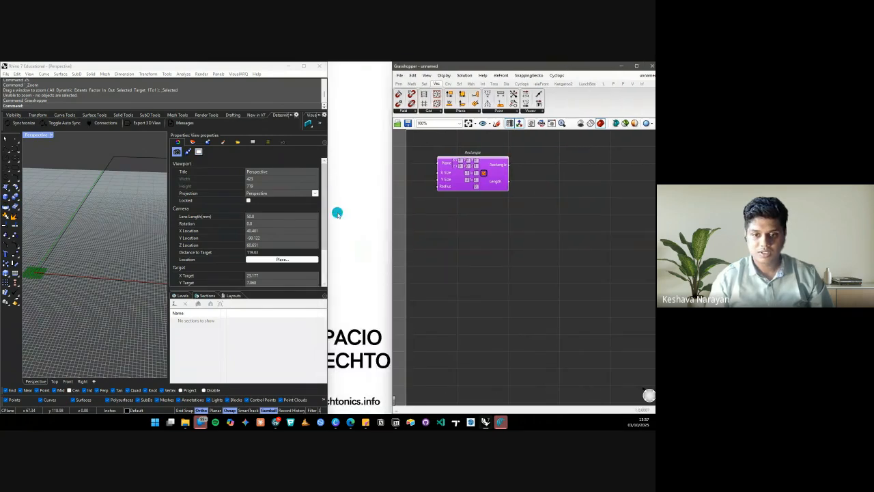
left_click_drag(328, 215, 386, 215)
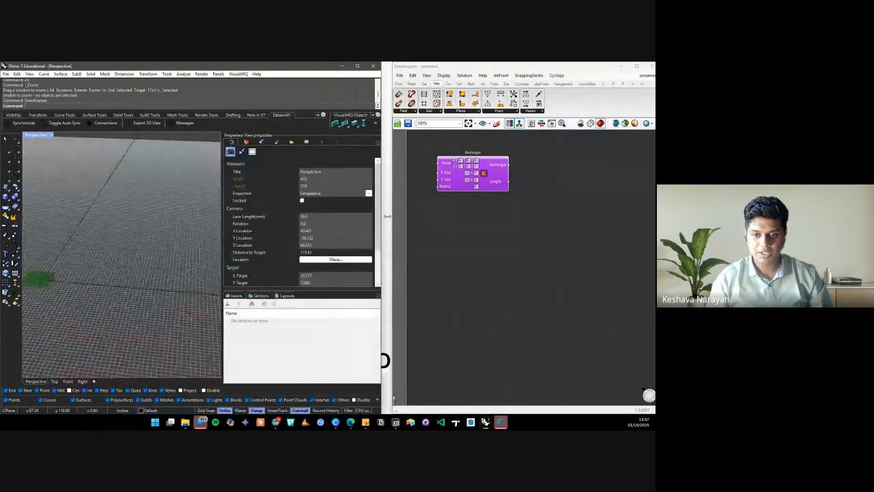
Close the Properties and Sections panels and nudge the Rectangle component down-right
scroll(164, 213, "down", 3)
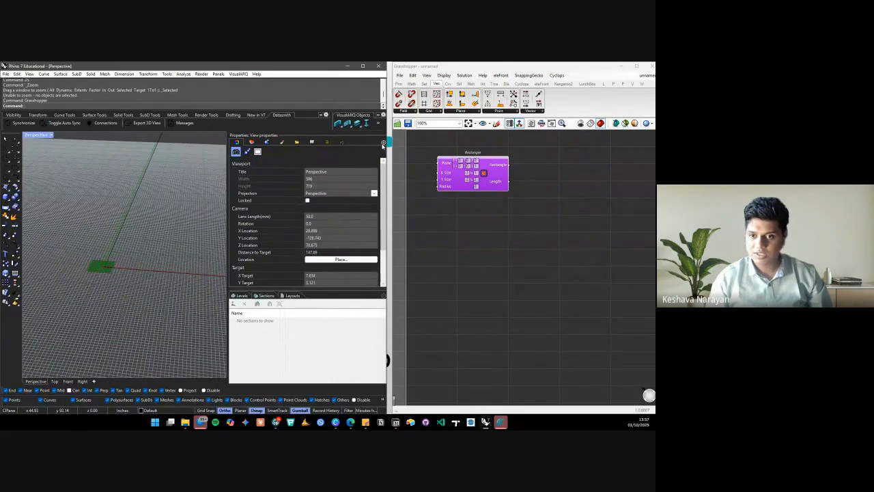
left_click(380, 135)
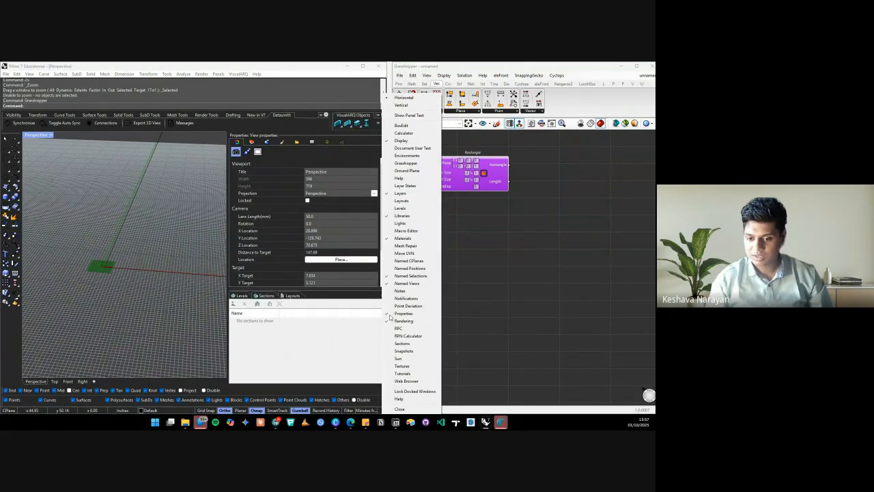
left_click(403, 409)
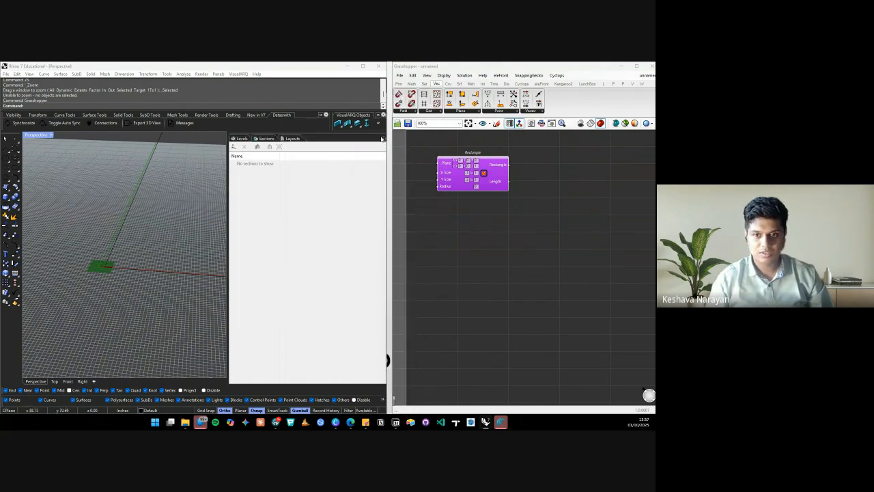
left_click(383, 139)
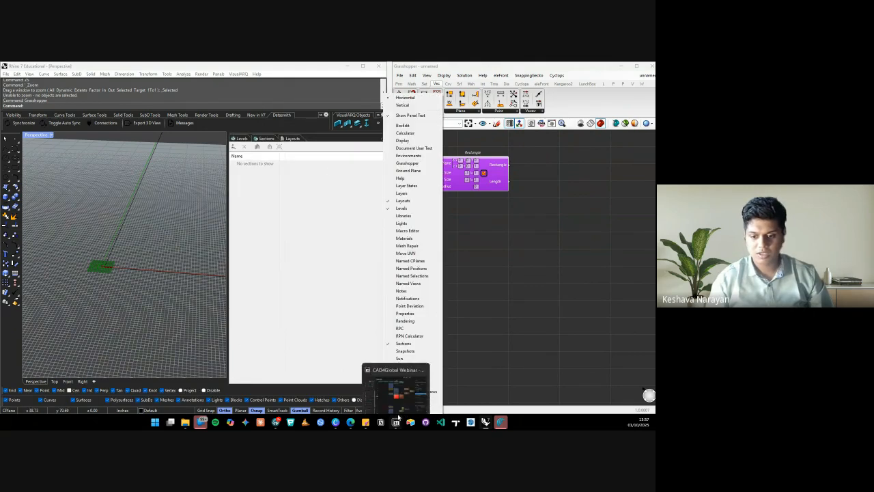
left_click(420, 411)
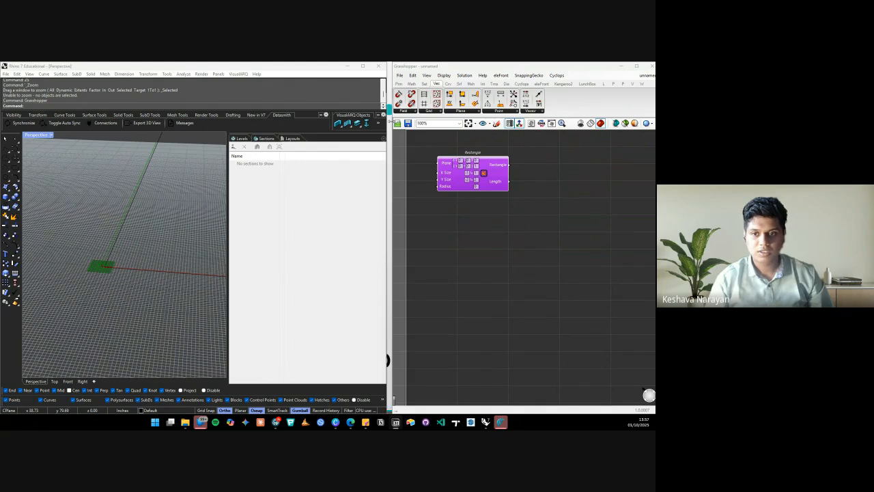
left_click(383, 138)
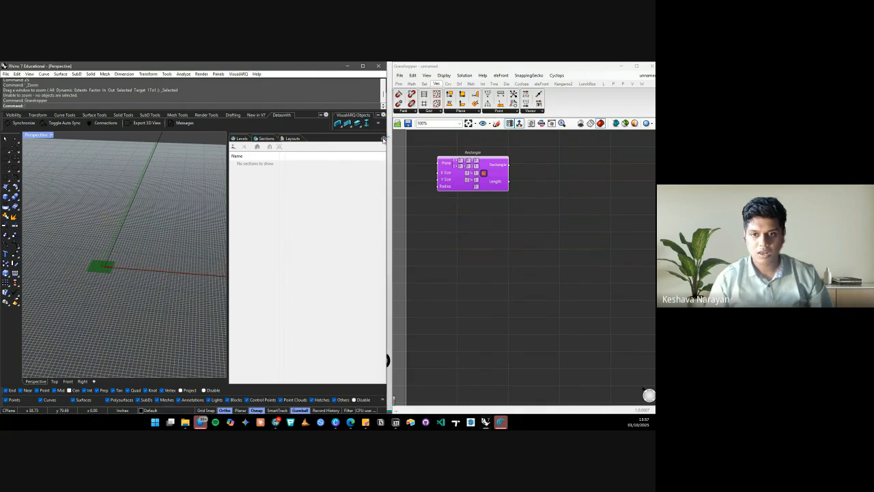
left_click(383, 139)
left_click(400, 410)
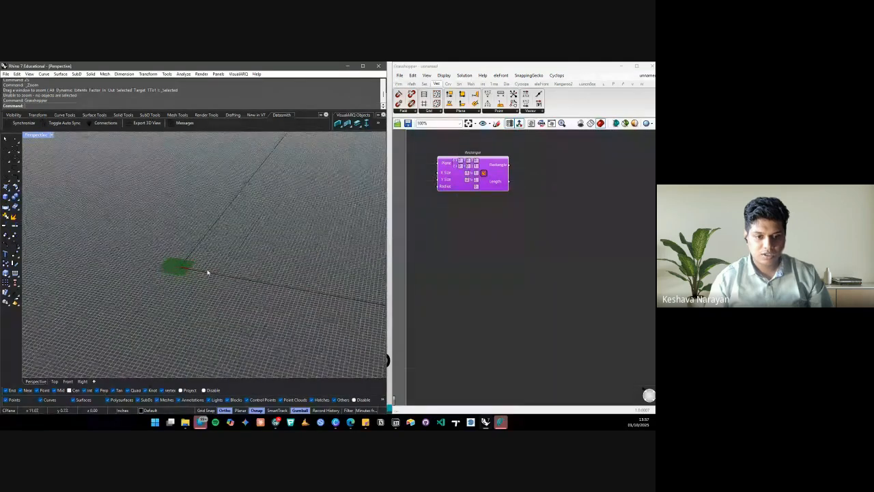
scroll(177, 270, "up", 5)
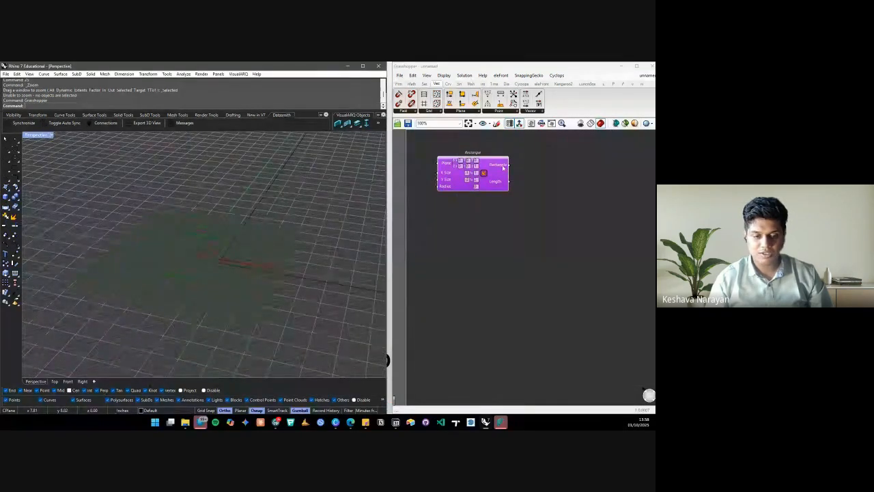
left_click_drag(504, 168, 550, 208)
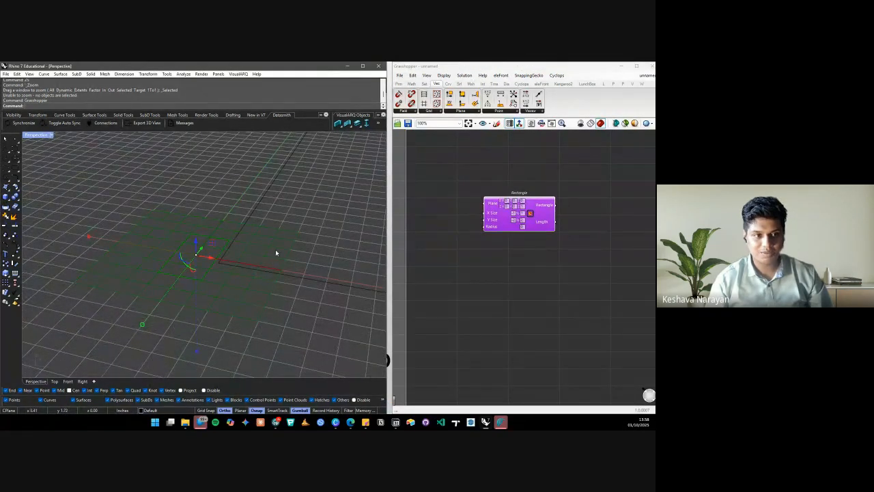
Switch the Perspective view to Rendered and move the Rectangle component further right
left_click(51, 135)
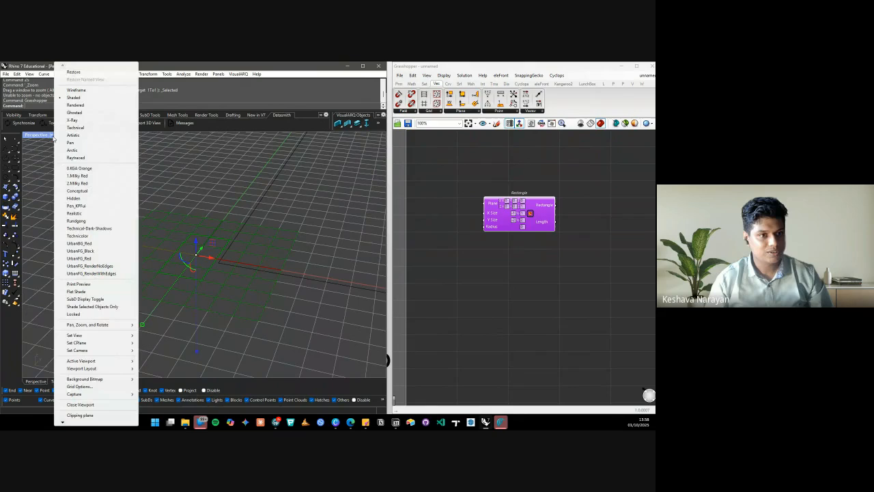
left_click(75, 105)
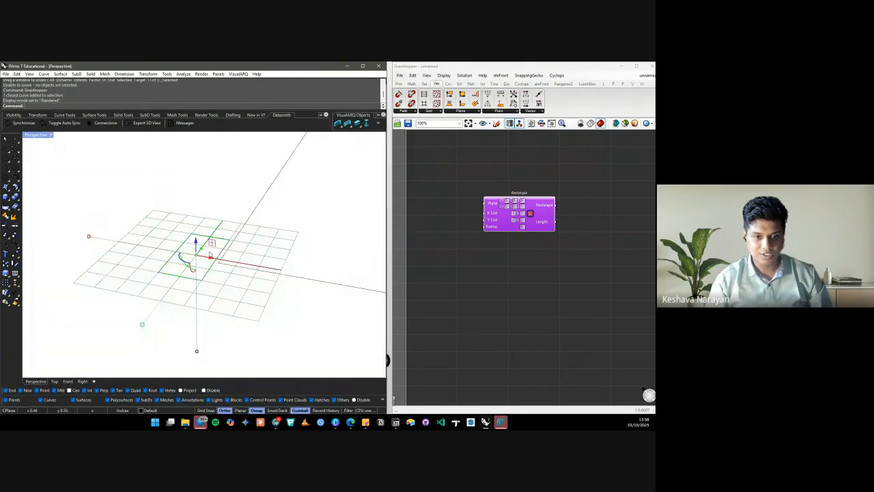
left_click(468, 265)
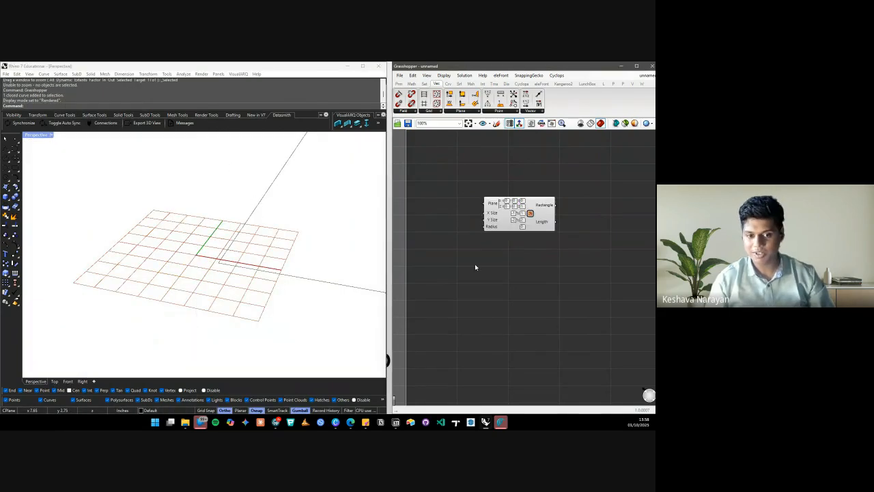
left_click_drag(548, 214, 608, 238)
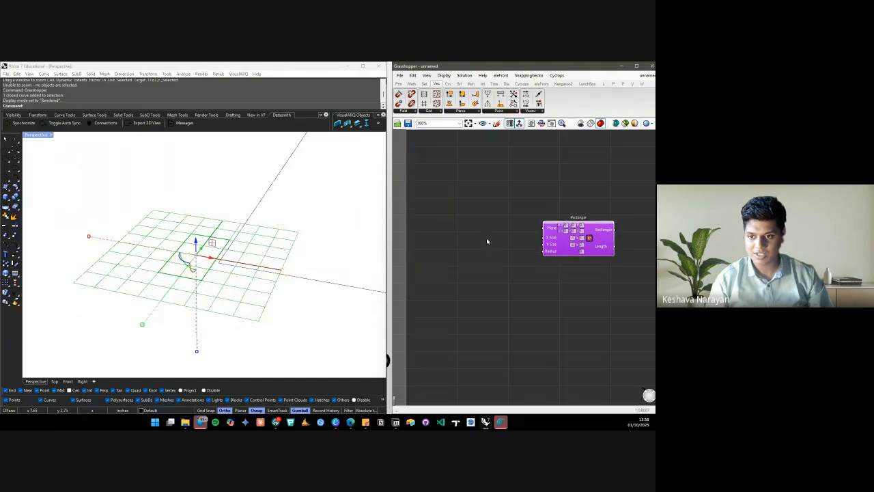
left_click(439, 229)
Add a Number Slider by typing 100 and wire it to the Rectangle's X Size
double_click(439, 226)
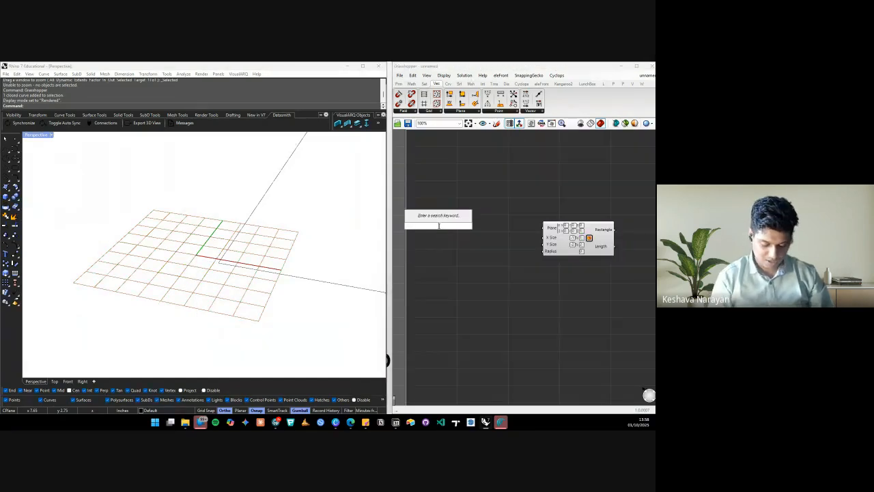
type("100")
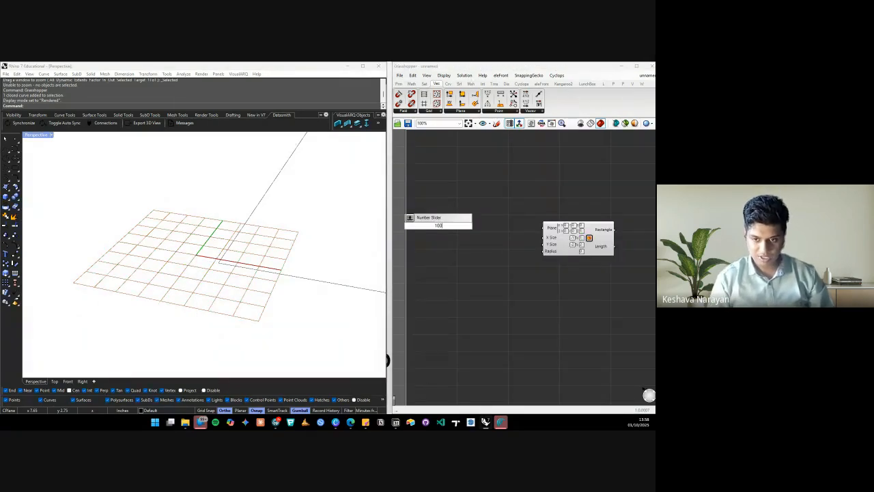
key("Return")
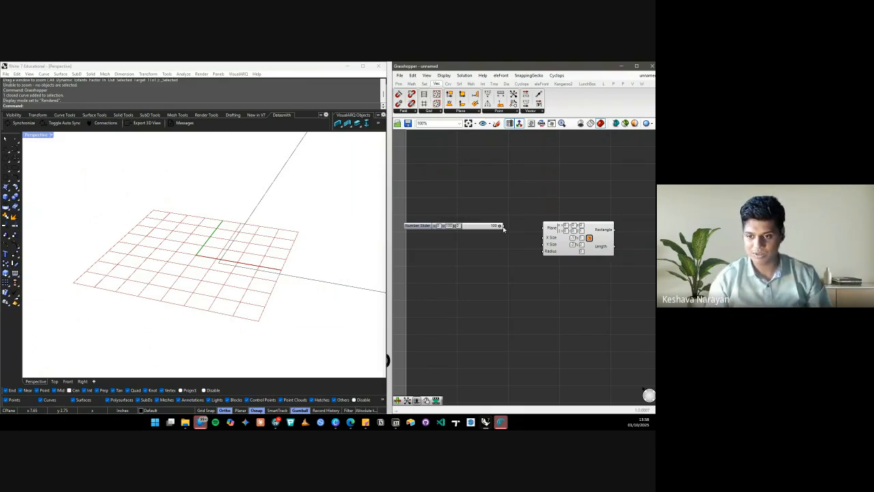
left_click_drag(503, 226, 480, 227)
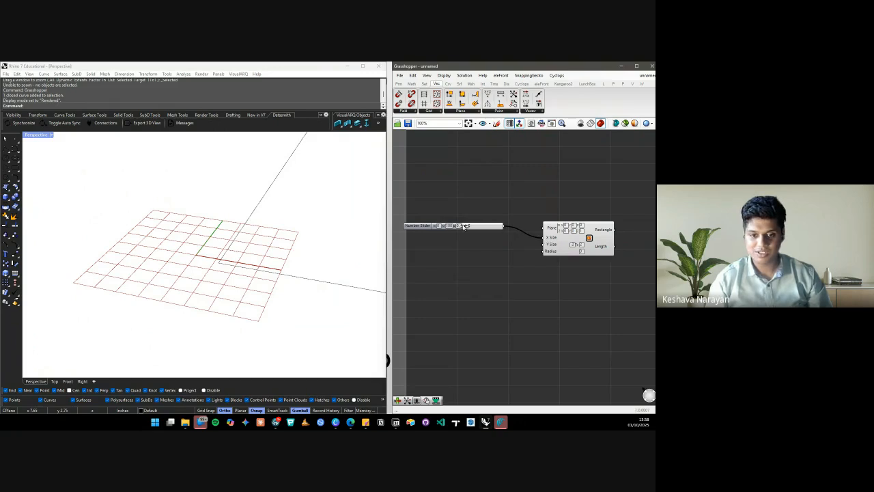
Drag the slider to 17 to stretch the previewed rectangle
scroll(125, 239, "down", 2)
scroll(125, 239, "down", 5)
scroll(150, 256, "up", 10)
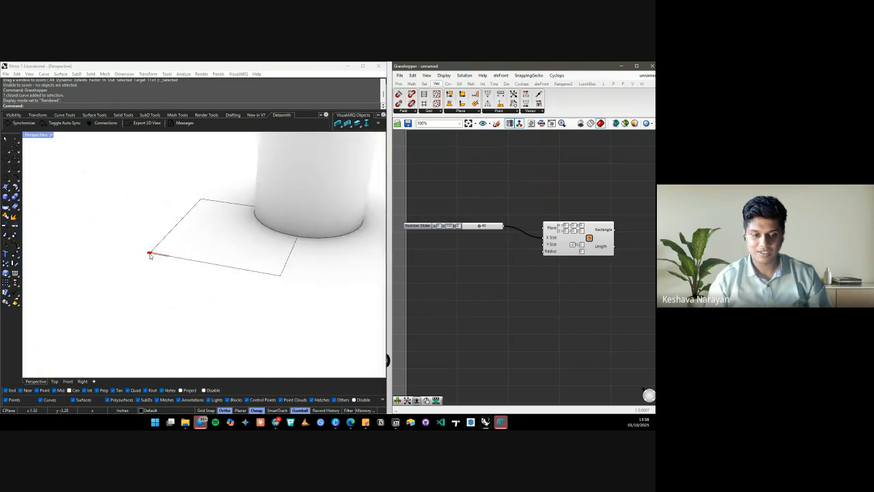
scroll(148, 255, "down", 12)
scroll(165, 248, "up", 7)
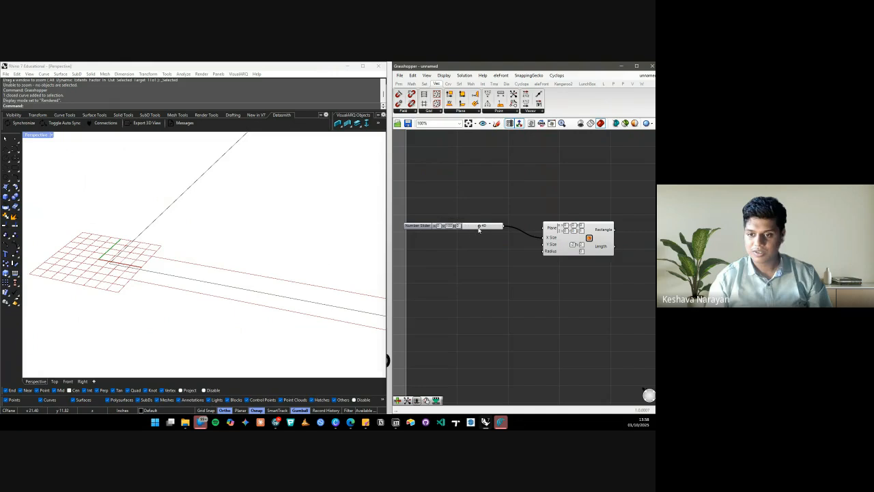
mouse_move(480, 228)
left_mouse_down()
mouse_move(464, 228)
mouse_move(491, 229)
mouse_move(465, 229)
mouse_move(472, 231)
left_mouse_up()
scroll(205, 246, "down", 4)
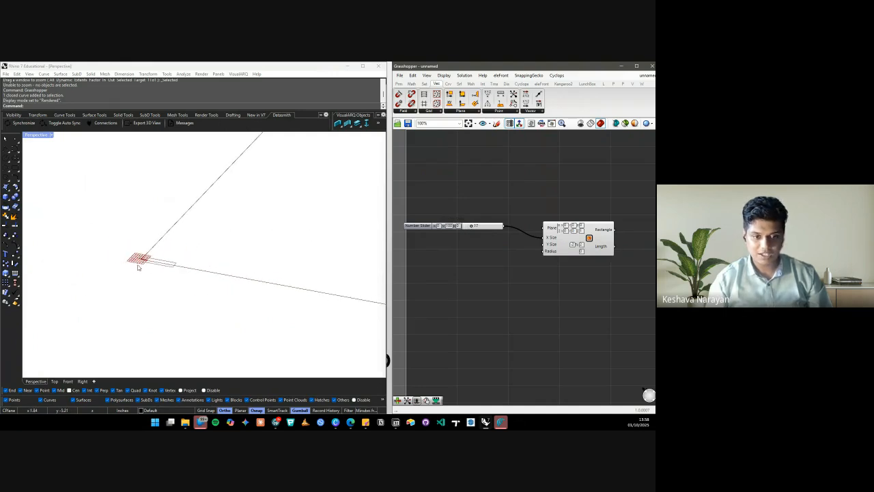
scroll(169, 262, "up", 3)
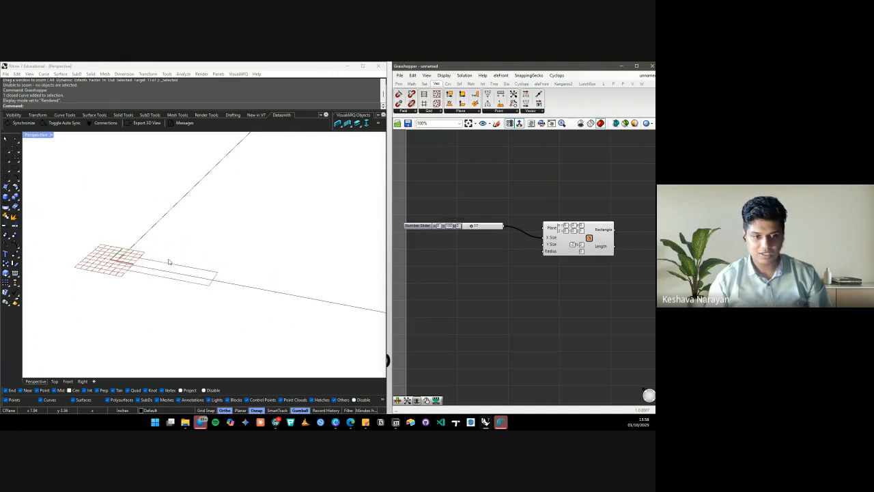
scroll(494, 224, "down", 4)
scroll(570, 233, "up", 5)
Add a Curve parameter via search 'curve' and feed the Rectangle output into it
double_click(559, 233)
type("c")
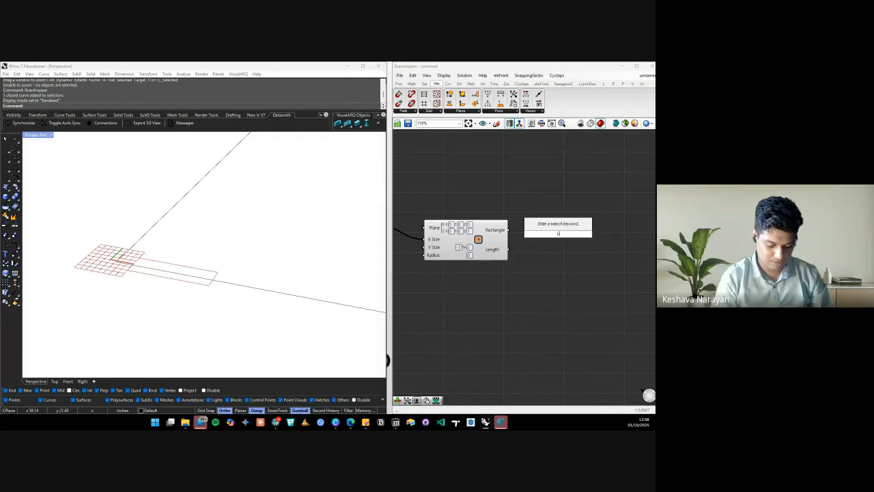
type("urve")
key("Return")
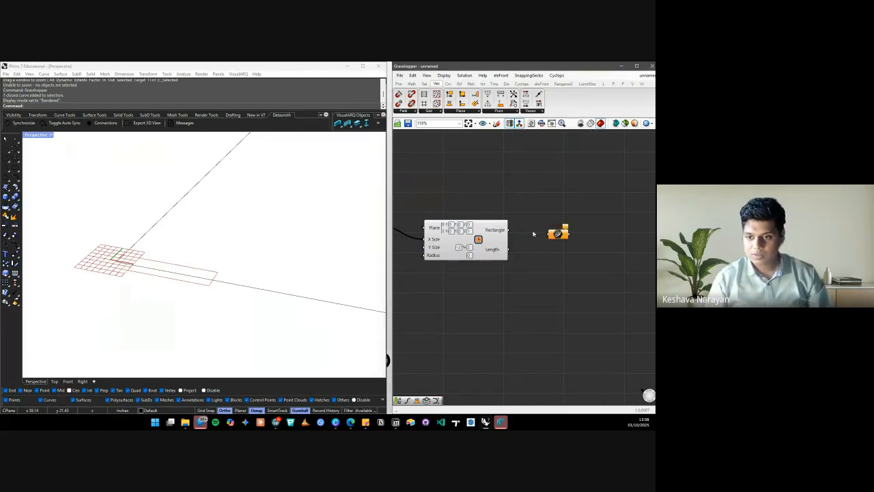
left_click_drag(509, 230, 540, 225)
left_click(535, 201)
Move the Number Slider slightly down beside the Rectangle component
scroll(536, 204, "down", 4)
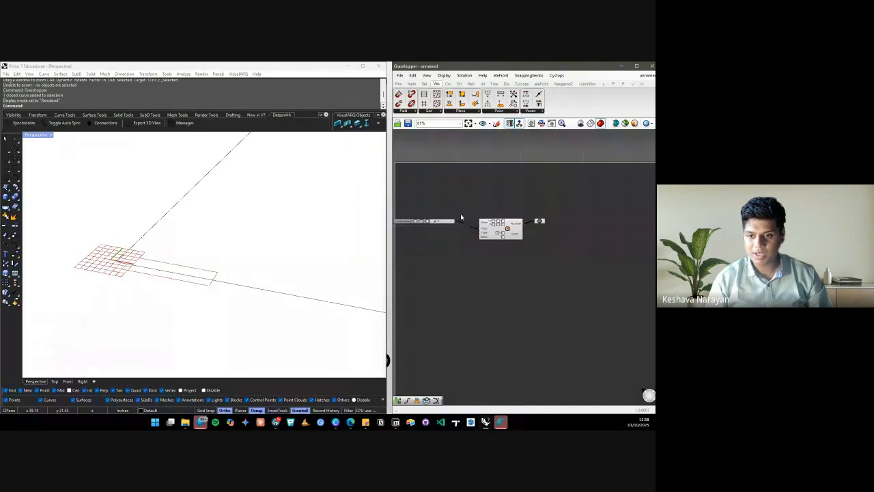
scroll(463, 221, "up", 3)
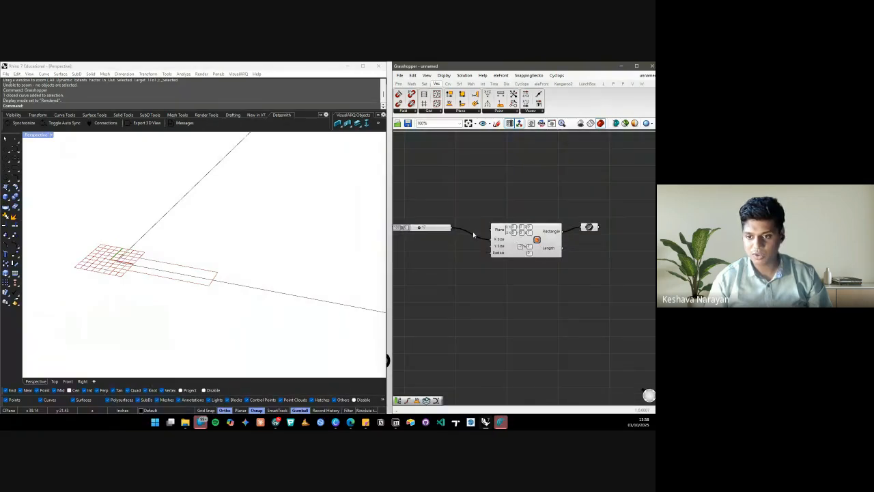
left_click(529, 242)
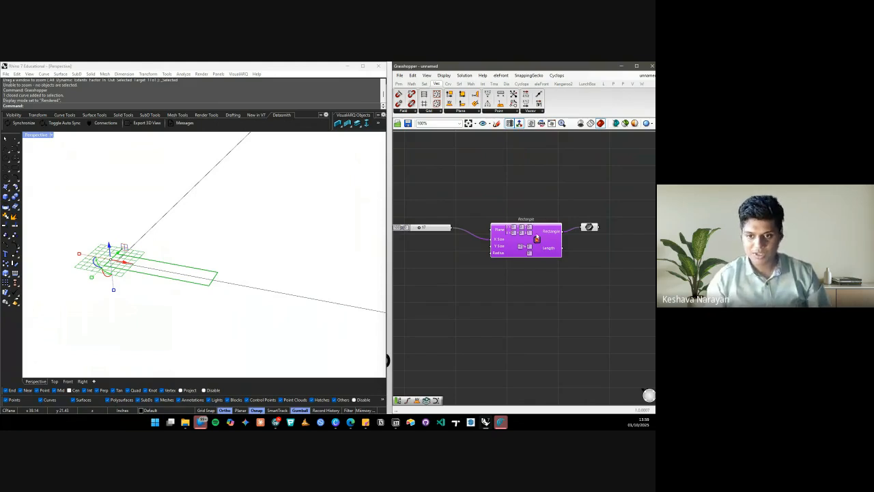
left_click_drag(439, 230, 440, 239)
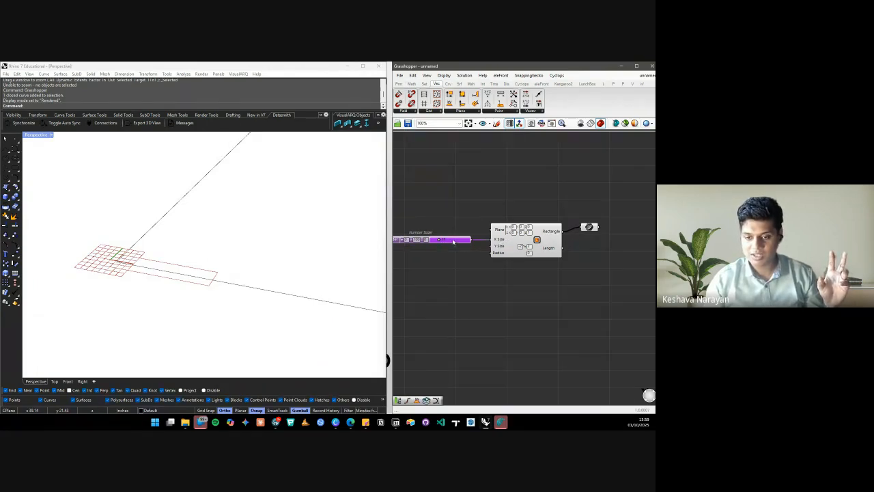
Search for 'slider' and place a new Number Slider lower on the canvas
double_click(449, 211)
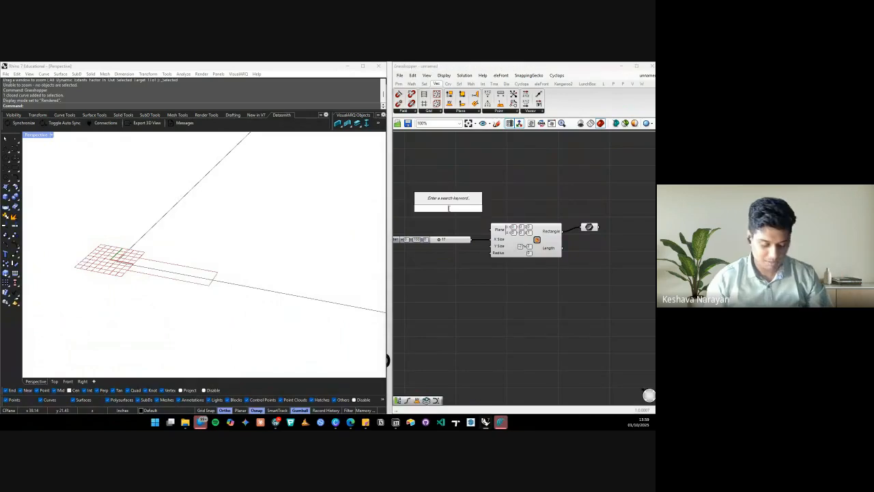
type("slider")
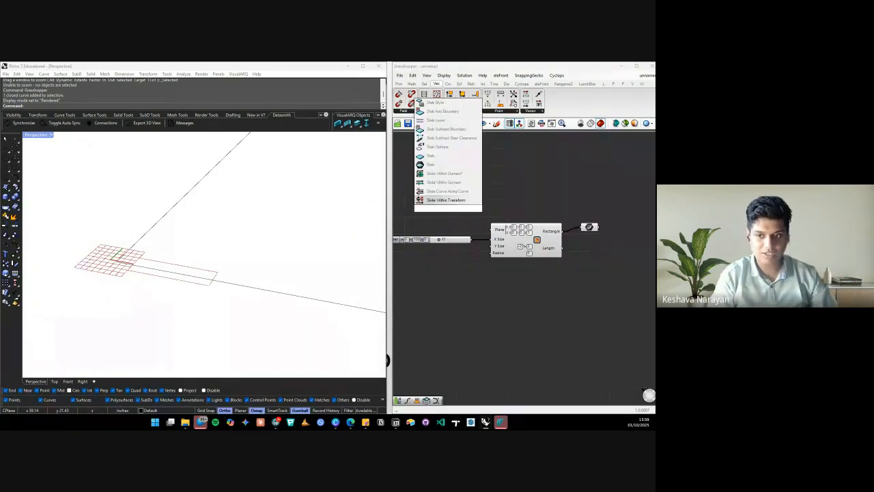
left_click(538, 177)
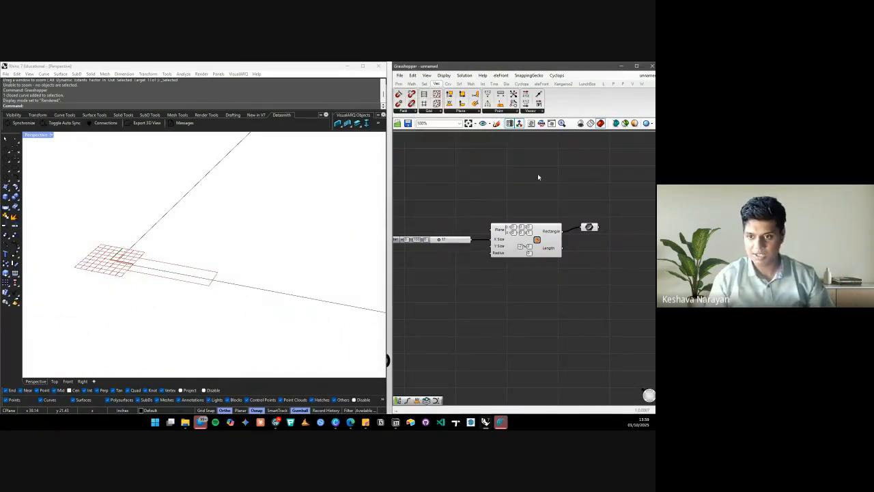
double_click(549, 174)
left_click(457, 182)
double_click(456, 180)
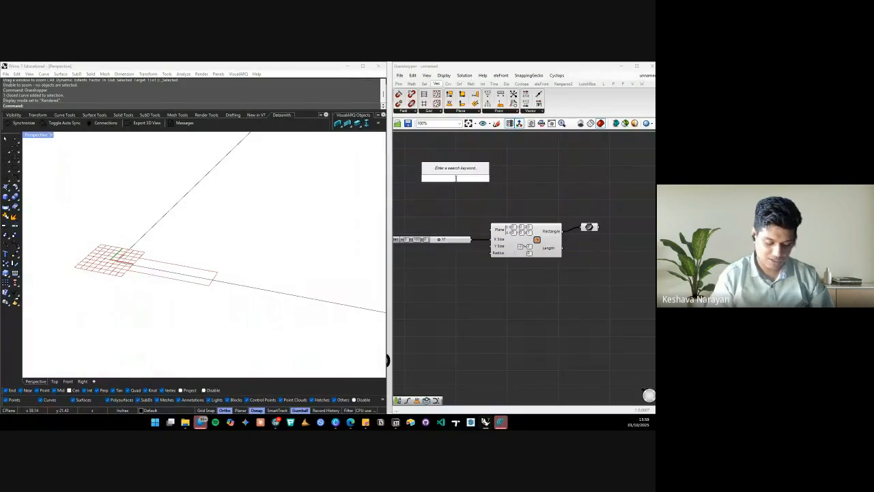
type("slider")
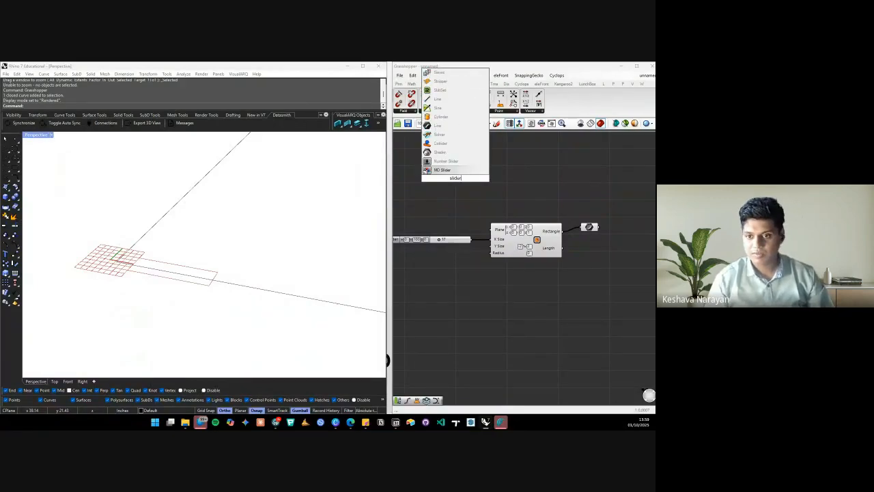
key("Up")
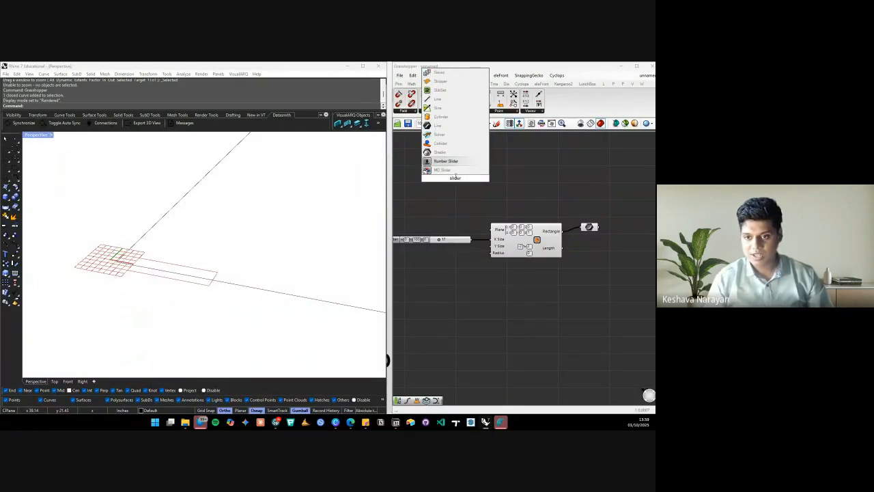
left_click(452, 162)
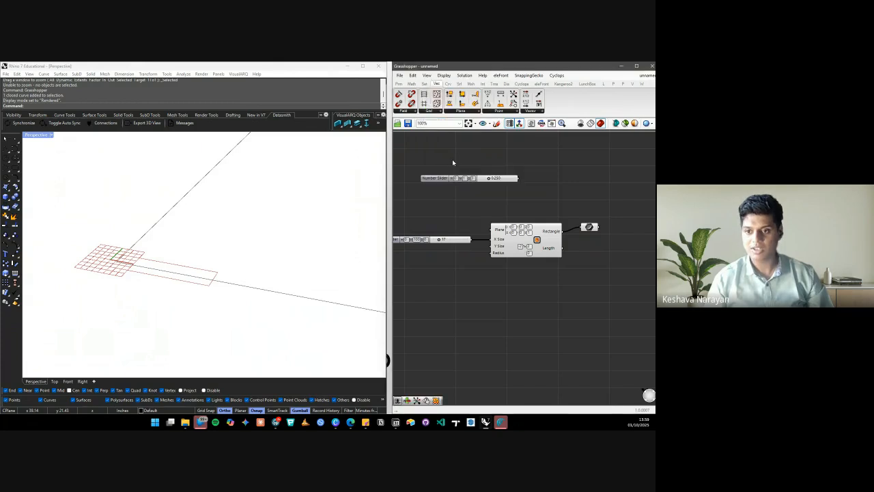
left_click_drag(507, 180, 454, 310)
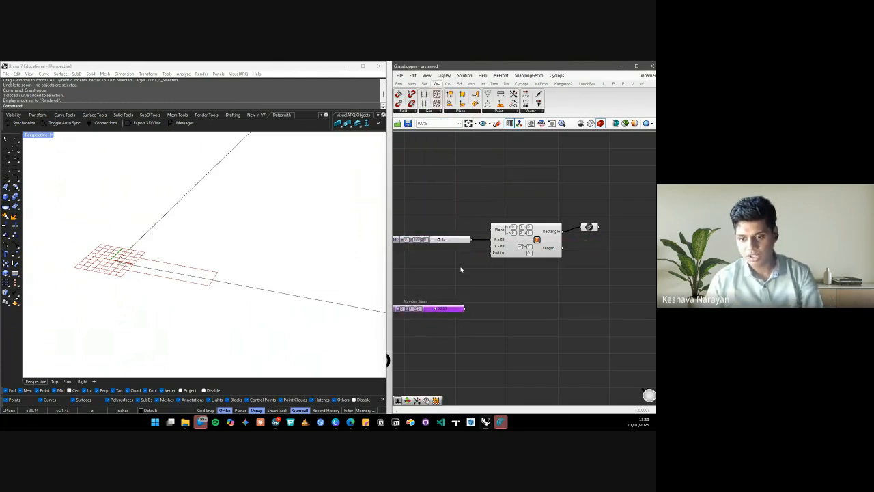
Delete the unwanted 0.250 number slider
left_click(454, 289)
left_click(457, 312)
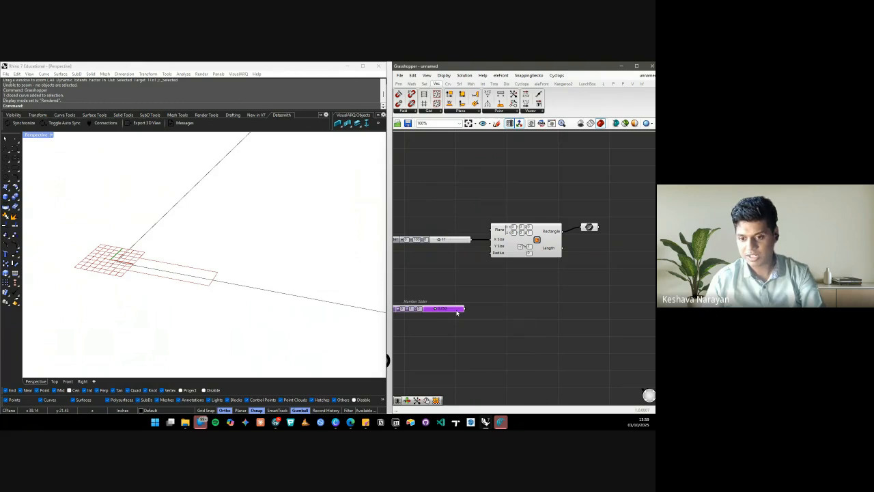
left_click(453, 314)
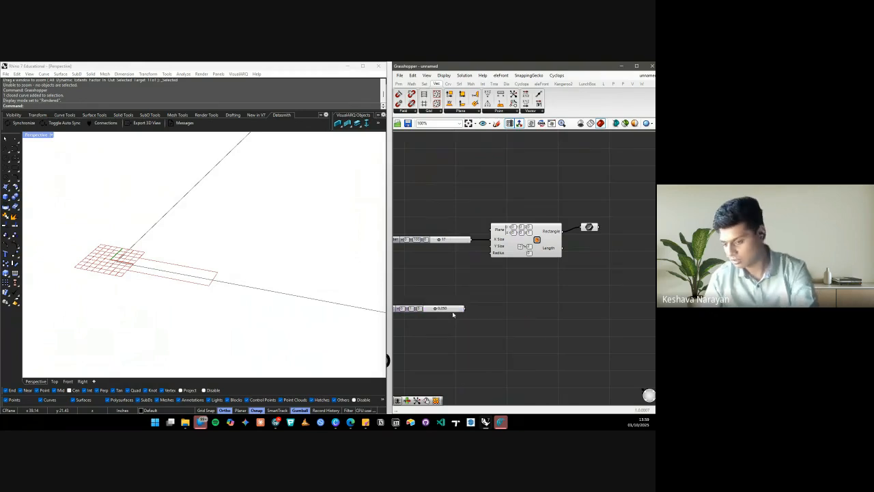
left_click(455, 309)
key("Delete")
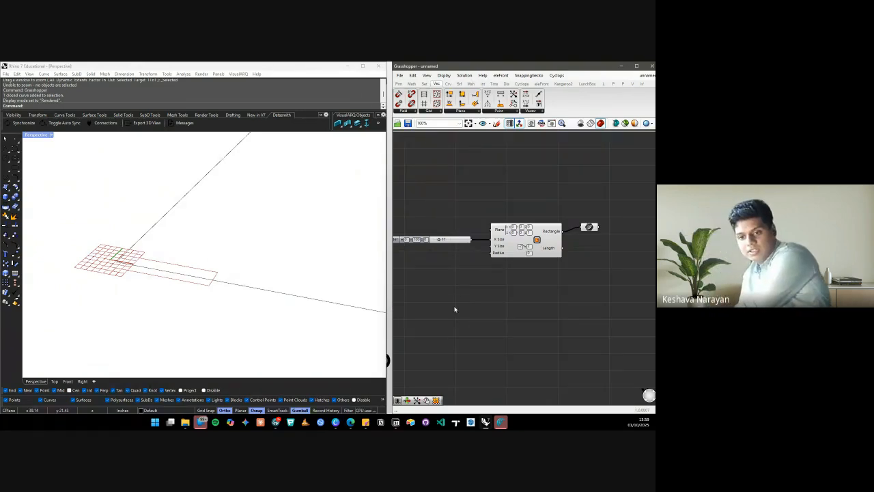
Duplicate the slider set to 17, wire it to Y Size, and raise it to lengthen the rectangle
left_click(457, 239)
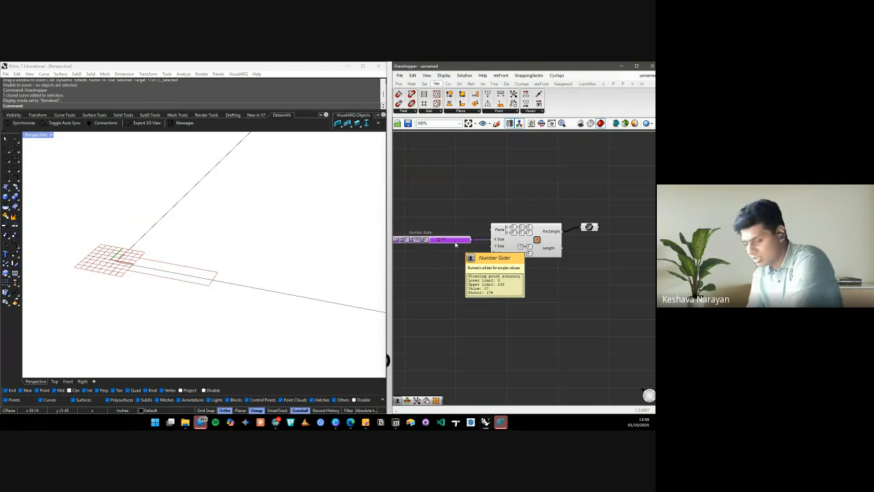
key("ctrl+c")
key("ctrl+v")
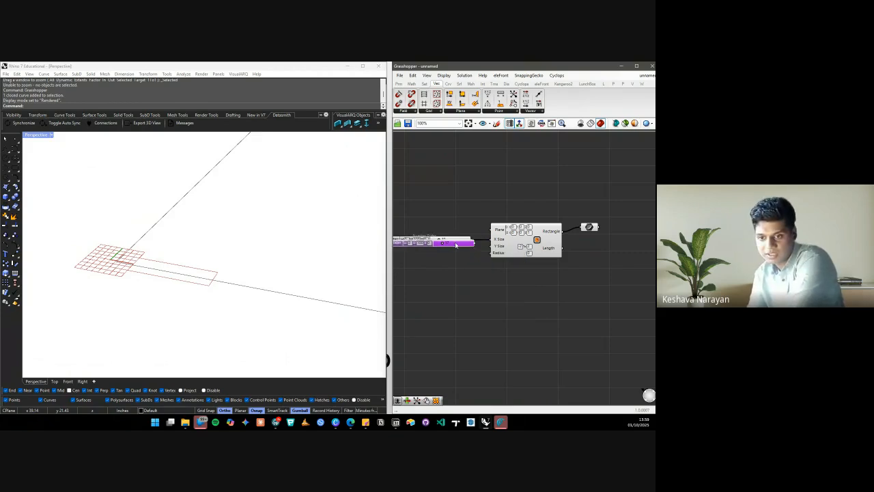
left_click_drag(457, 245, 492, 246)
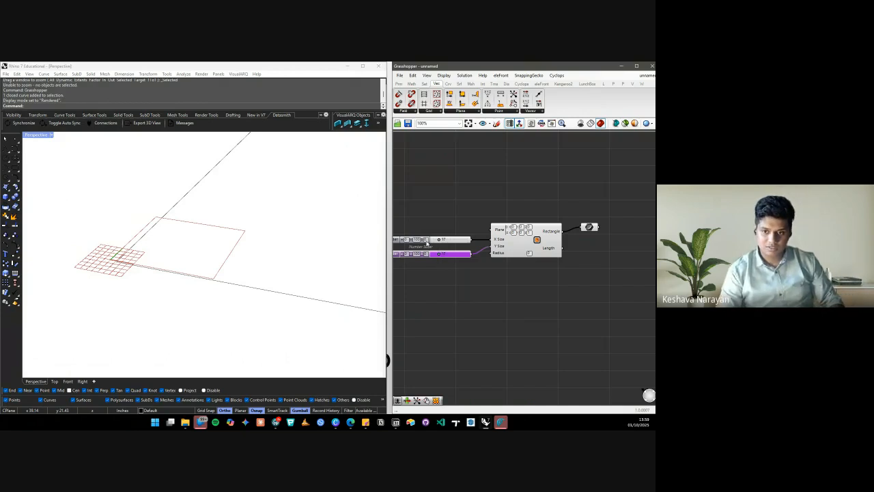
mouse_move(439, 256)
left_mouse_down()
mouse_move(457, 239)
mouse_move(444, 239)
left_mouse_up()
Turn off the Rectangle component's preview
left_click(538, 241)
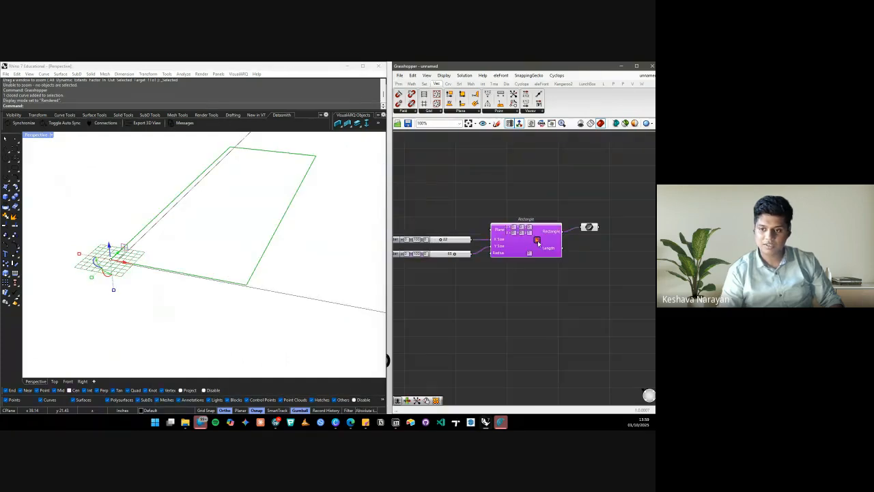
right_click(539, 241)
left_click(558, 255)
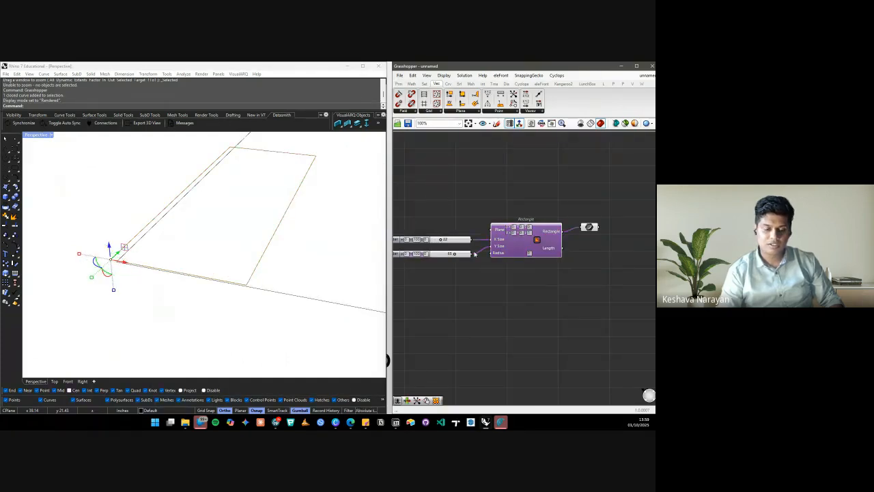
scroll(254, 266, "down", 6)
left_click(265, 249)
scroll(208, 241, "down", 5)
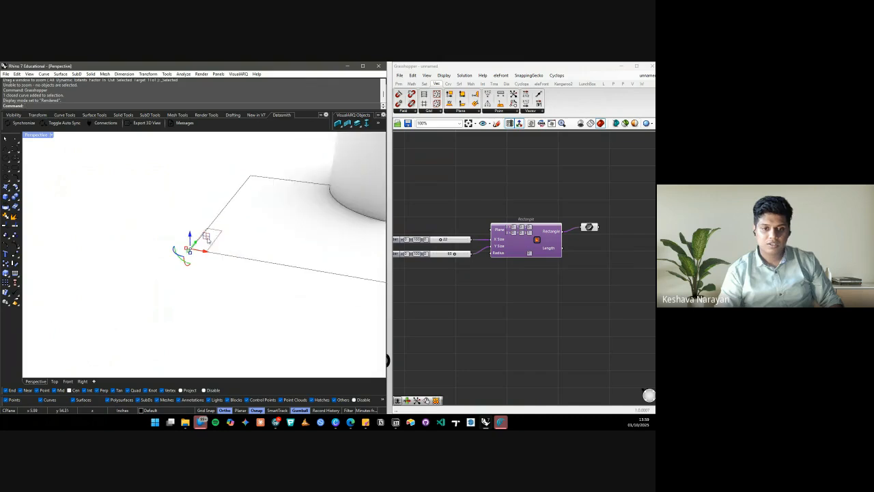
scroll(220, 235, "up", 4)
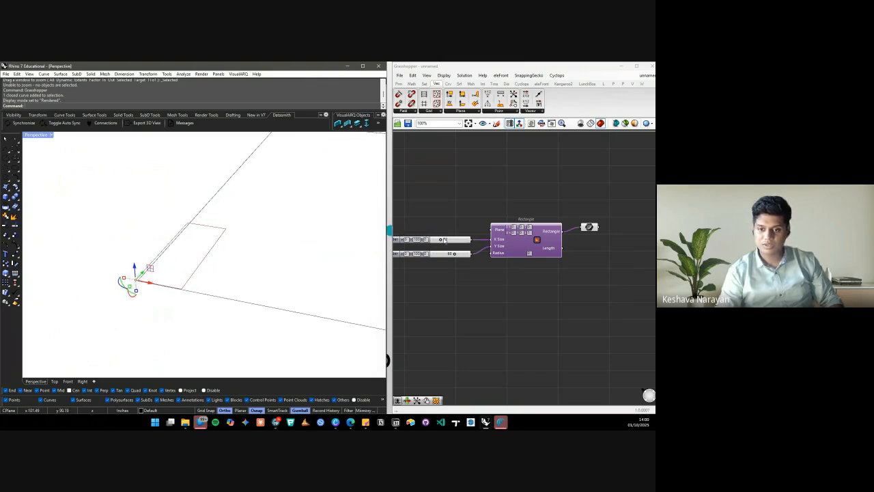
Drag the X Size slider to about 45 and inspect the resized rectangle beside the box
mouse_move(442, 240)
left_mouse_down()
mouse_move(458, 240)
mouse_move(450, 255)
left_mouse_up()
left_click(67, 258)
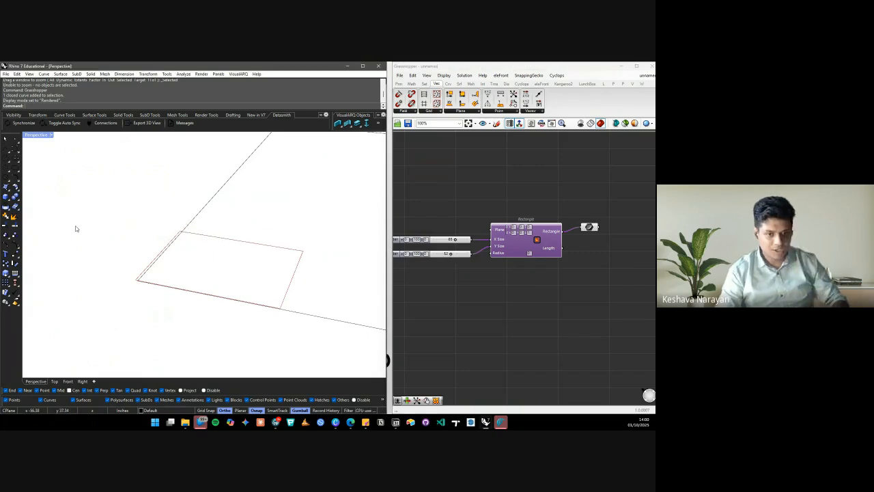
scroll(96, 287, "down", 6)
scroll(93, 277, "up", 4)
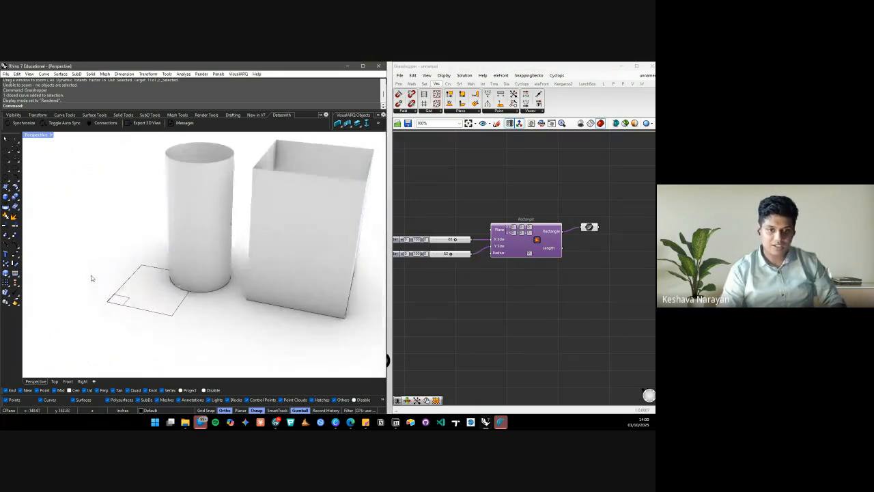
left_click(301, 206)
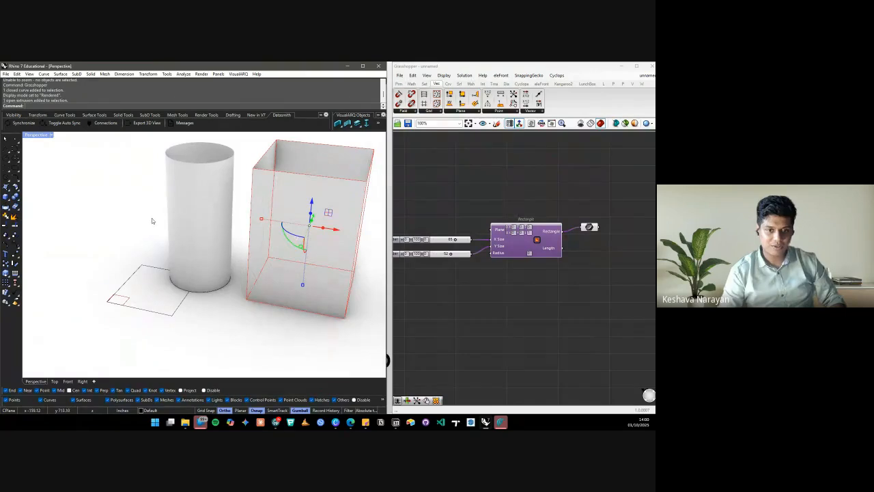
left_click(88, 271)
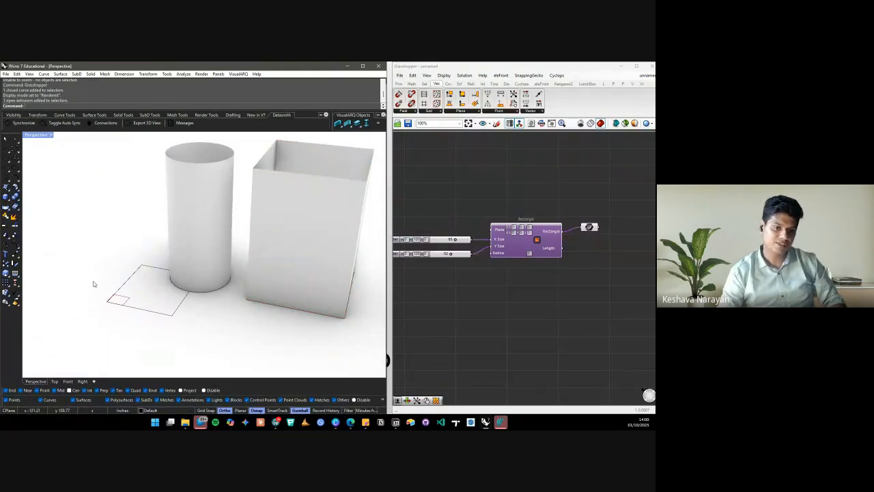
scroll(94, 284, "up", 5)
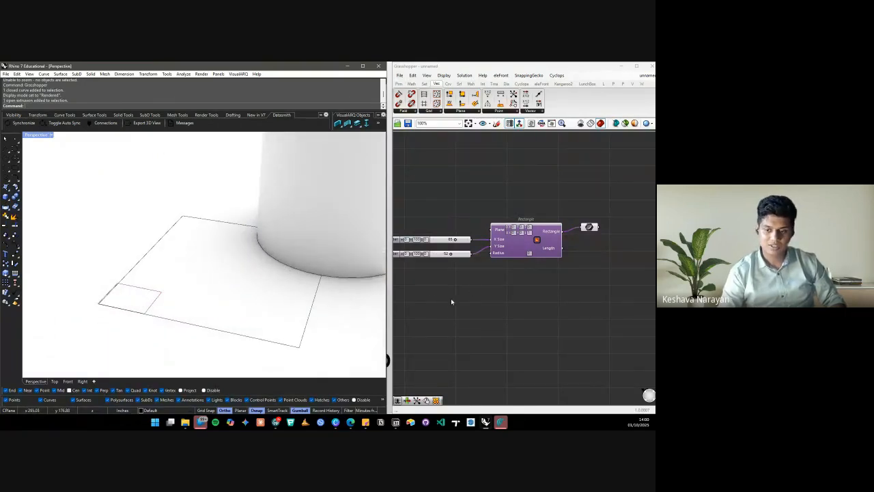
scroll(451, 302, "down", 2)
Search 'extrude' and place an Extrude component beside the rectangle
double_click(518, 289)
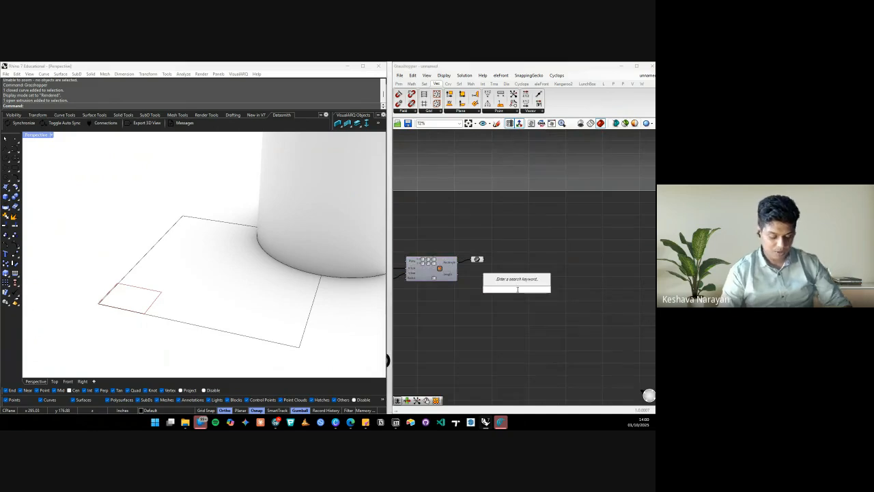
type("extrude")
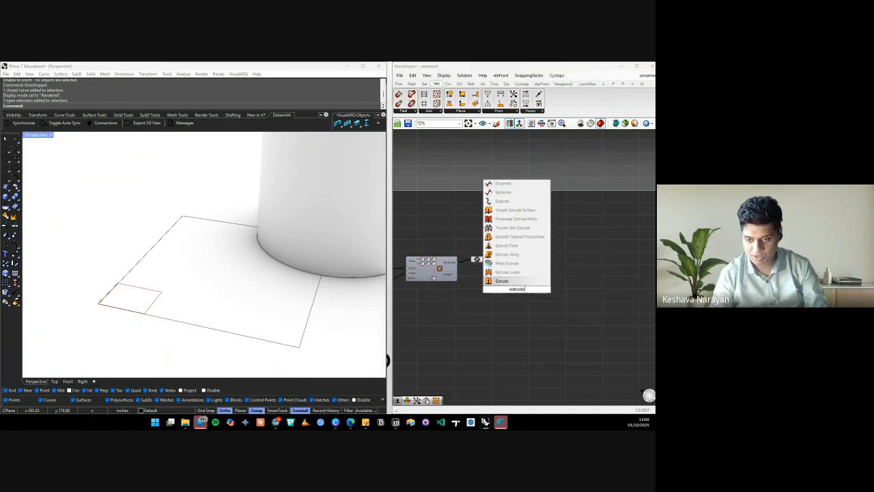
left_click(501, 283)
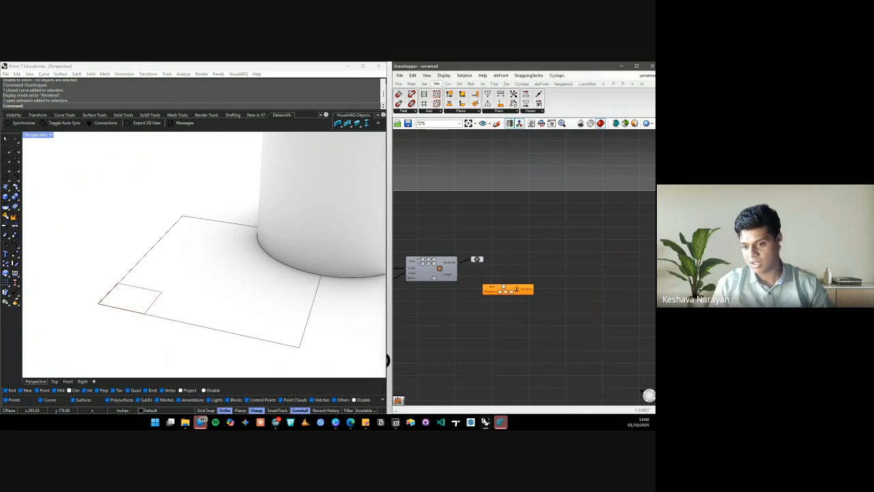
left_click_drag(517, 290, 534, 271)
scroll(496, 265, "up", 4)
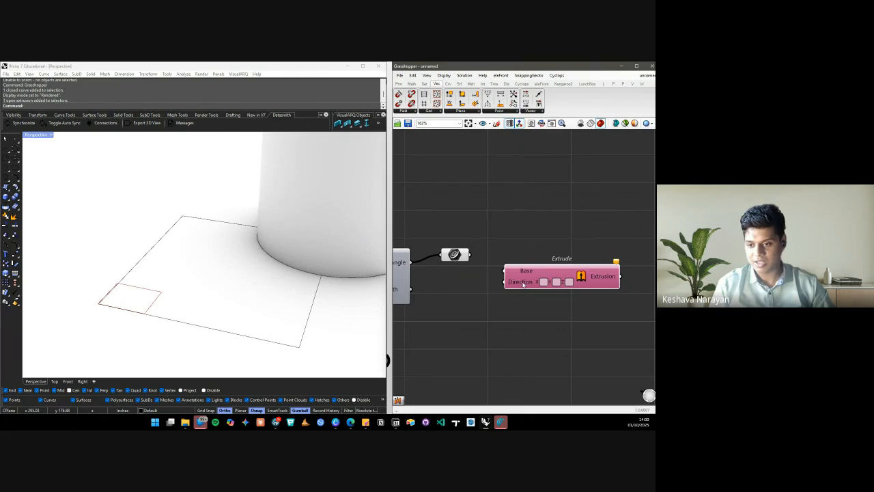
Wire the rectangle curve into Extrude's Base input
left_click(456, 255)
left_click(426, 260)
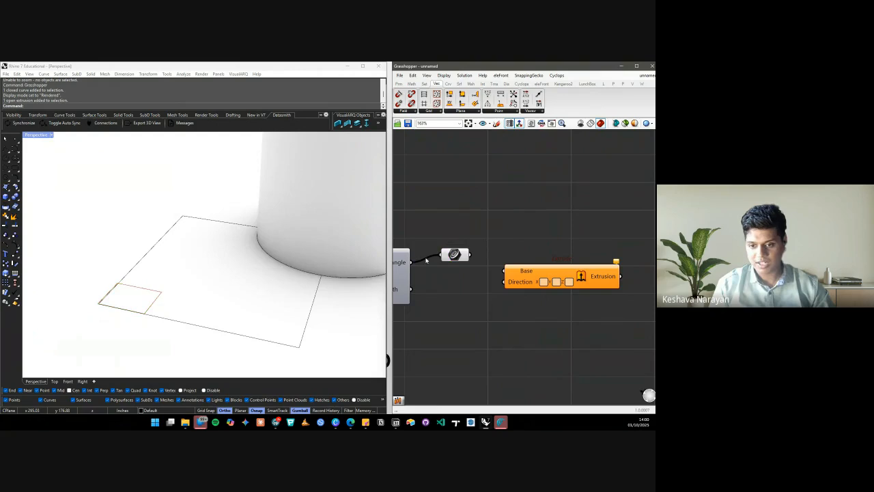
left_click_drag(447, 270, 546, 299)
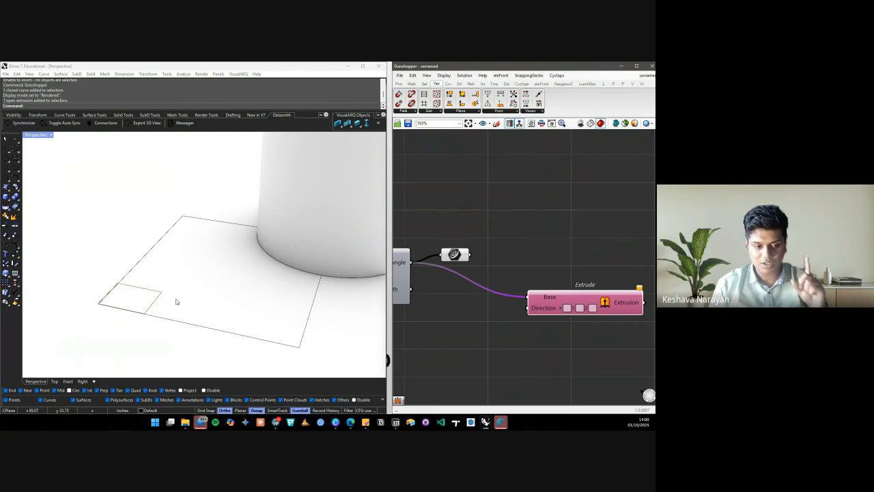
Search the canvas for 'z' to list the Unit Z vector component
scroll(191, 281, "down", 15)
scroll(193, 278, "up", 10)
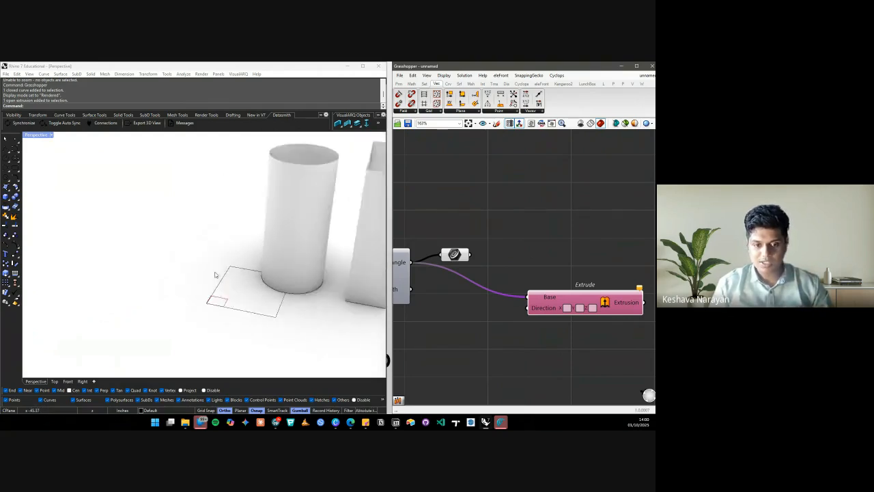
scroll(214, 275, "up", 3)
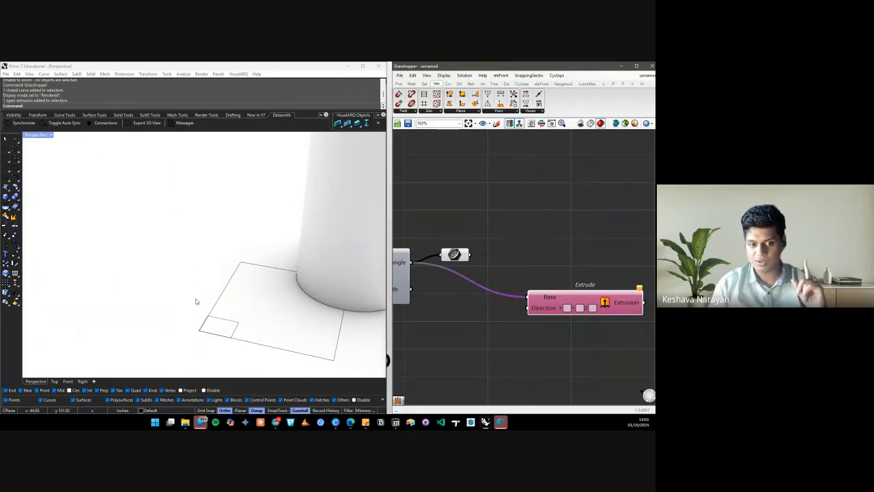
left_click(516, 273)
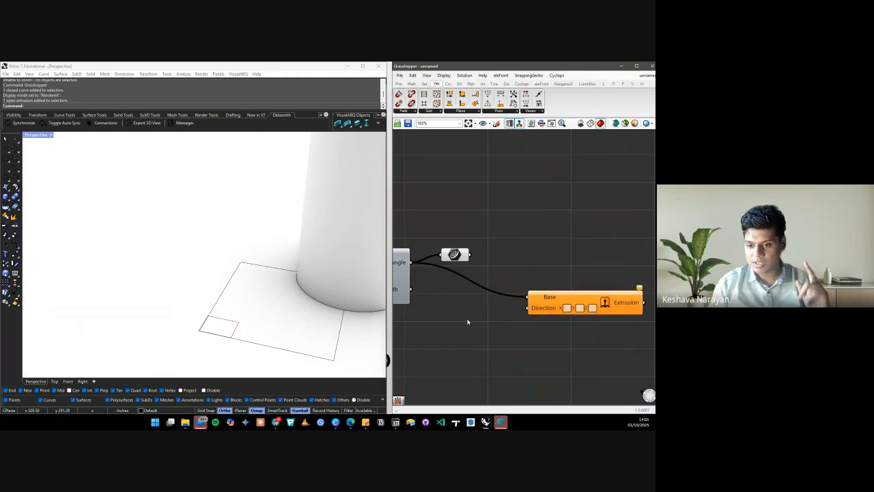
double_click(467, 315)
type("z")
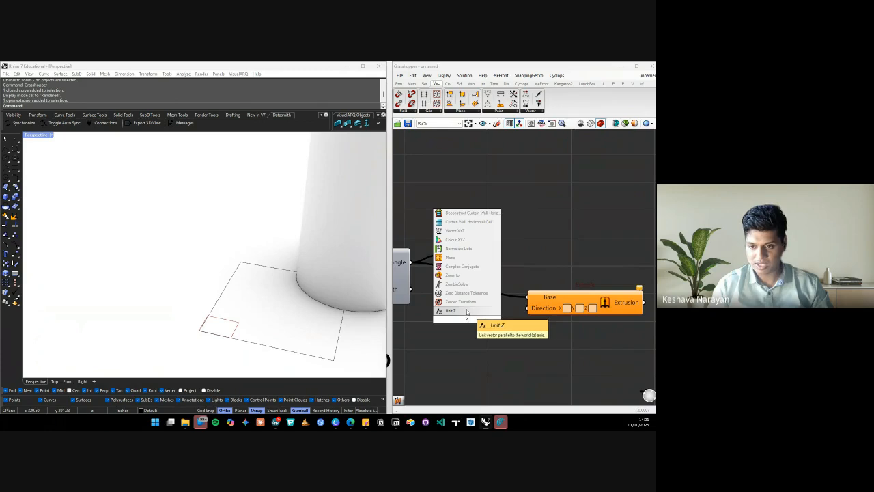
Place a Unit Z component and wire it into Extrude's Direction input
left_click(467, 311)
left_click_drag(484, 324, 494, 335)
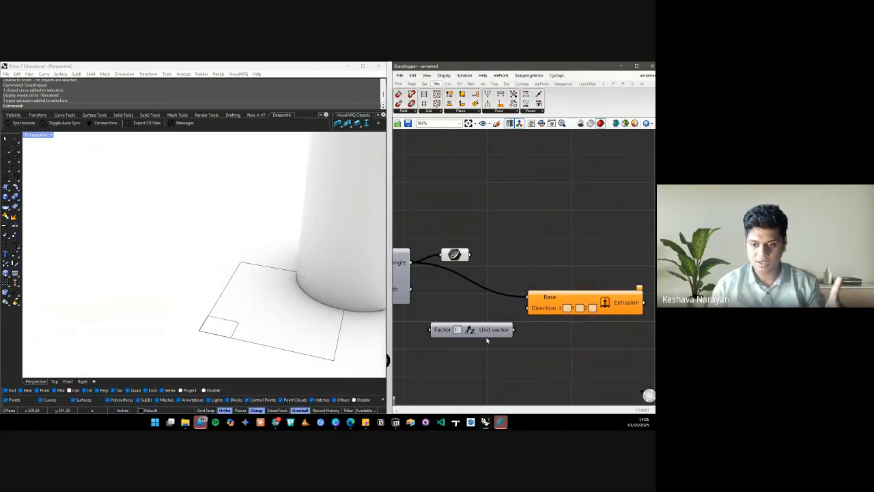
left_click_drag(514, 330, 528, 307)
left_click(604, 303)
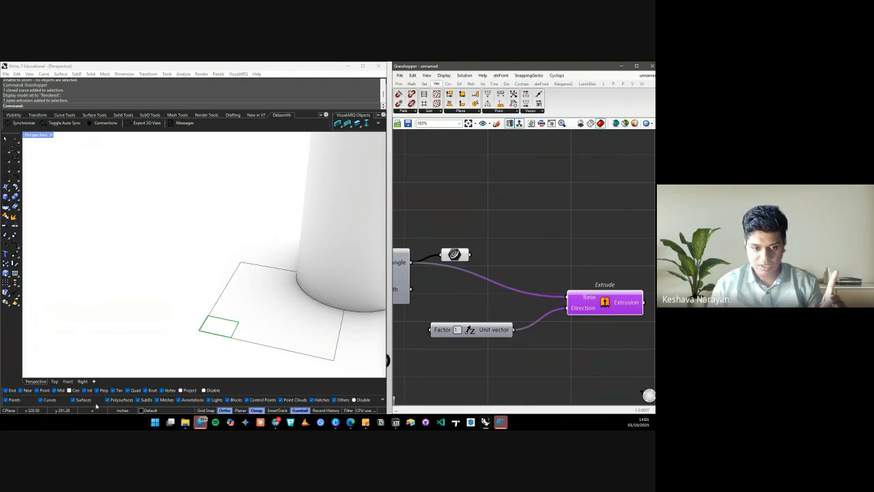
scroll(204, 317, "up", 8)
scroll(182, 290, "up", 5)
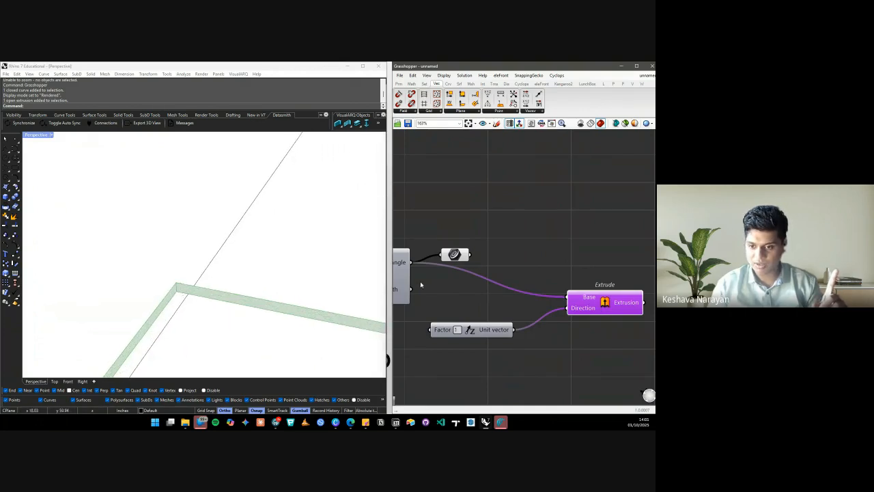
scroll(505, 283, "down", 8)
scroll(515, 290, "up", 8)
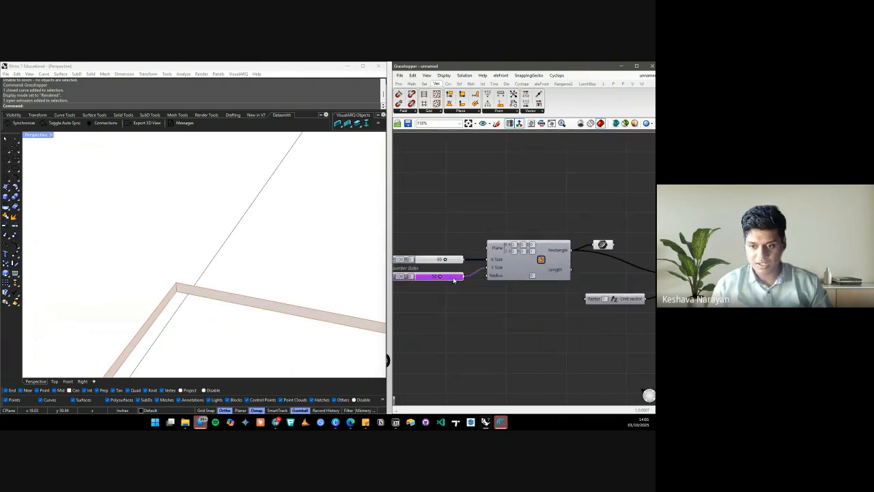
Copy and paste the lower number slider to create a third slider
left_click(458, 285)
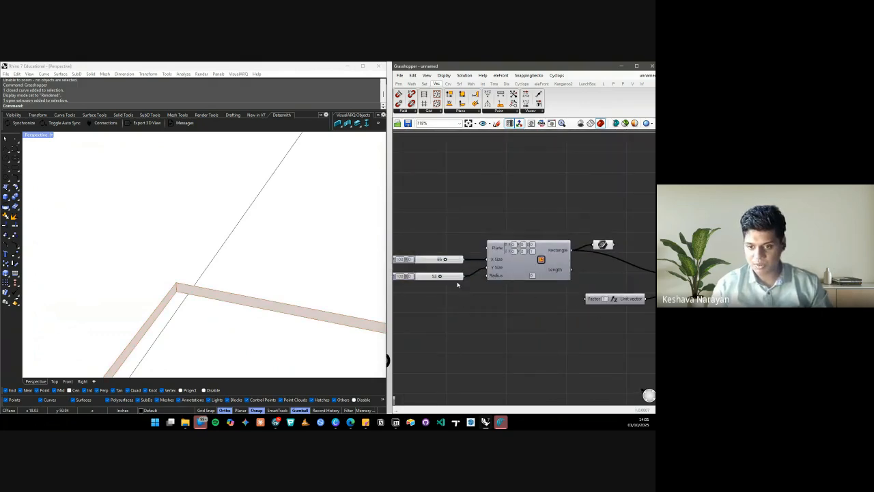
left_click(455, 278)
key("ctrl+c")
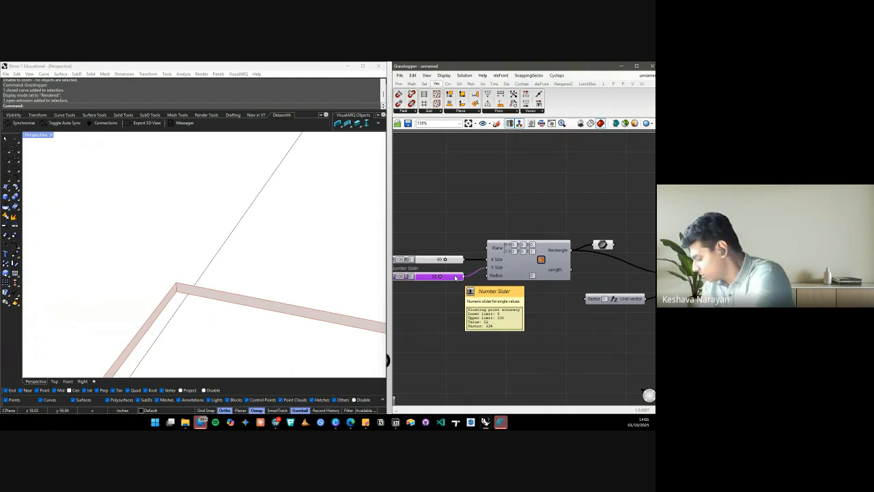
key("ctrl+v")
Position the new slider below the others and use it to vary the box's height
left_click_drag(471, 266, 582, 301)
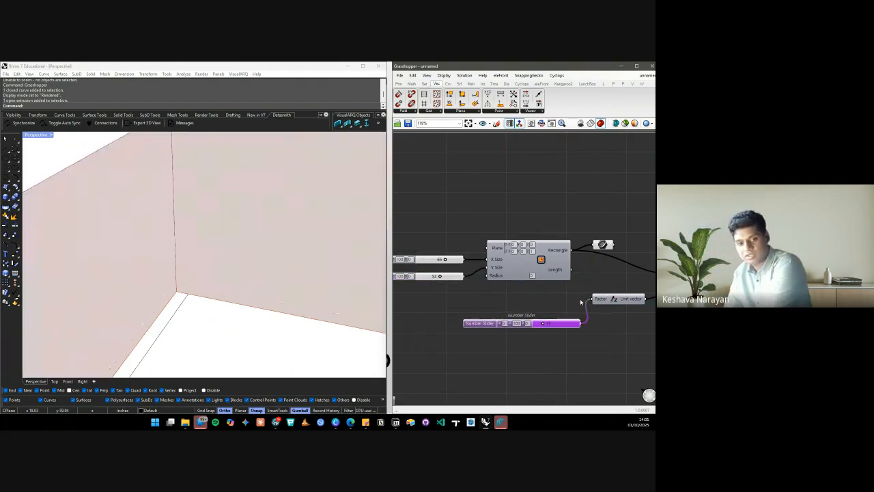
scroll(224, 273, "down", 8)
scroll(226, 271, "down", 3)
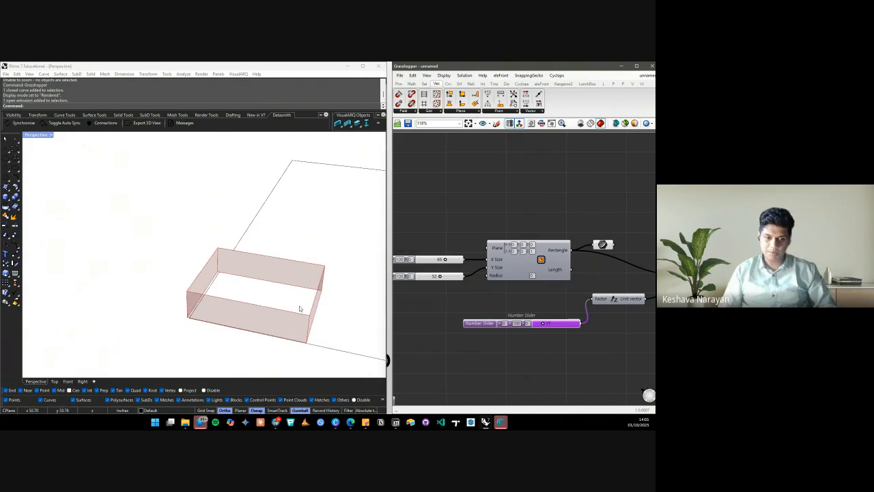
mouse_move(299, 306)
right_mouse_down()
mouse_move(276, 252)
mouse_move(284, 297)
right_mouse_up()
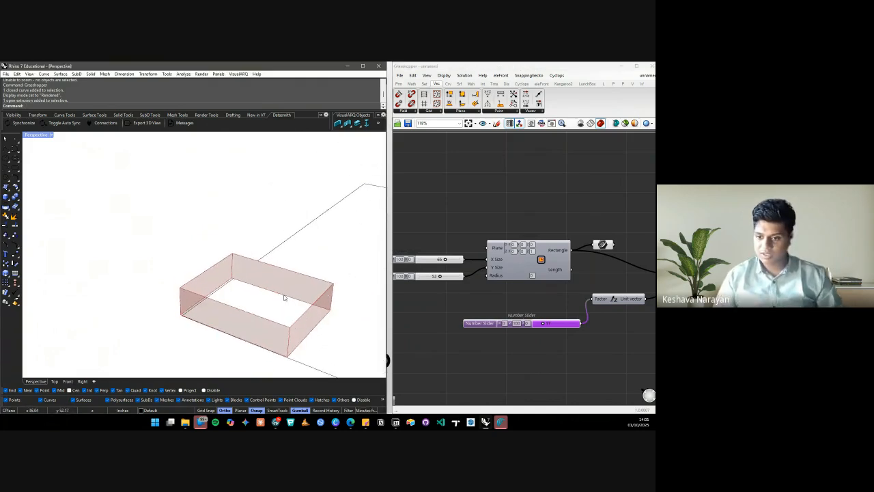
left_click_drag(541, 325, 577, 324)
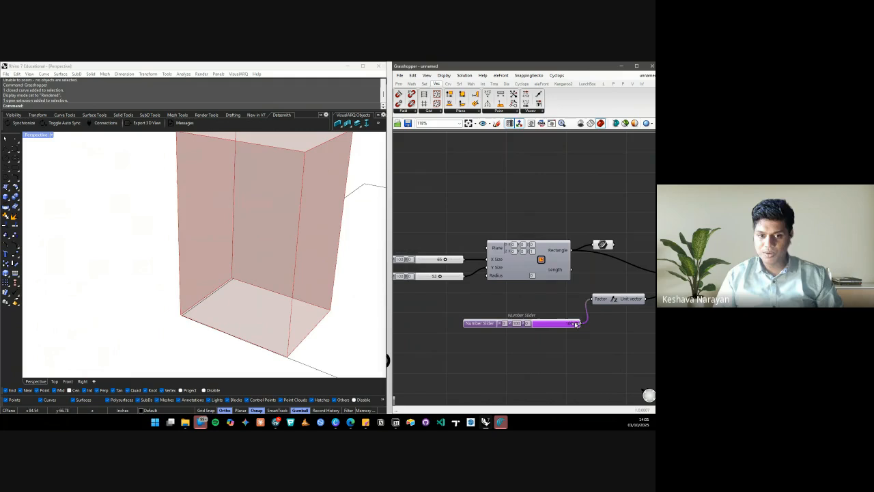
Orbit the box in Rendered mode and adjust the X Size slider to 71
scroll(121, 286, "down", 8)
mouse_move(121, 287)
right_mouse_down()
mouse_move(171, 281)
mouse_move(136, 289)
right_mouse_up()
right_click(172, 281)
right_click(147, 291)
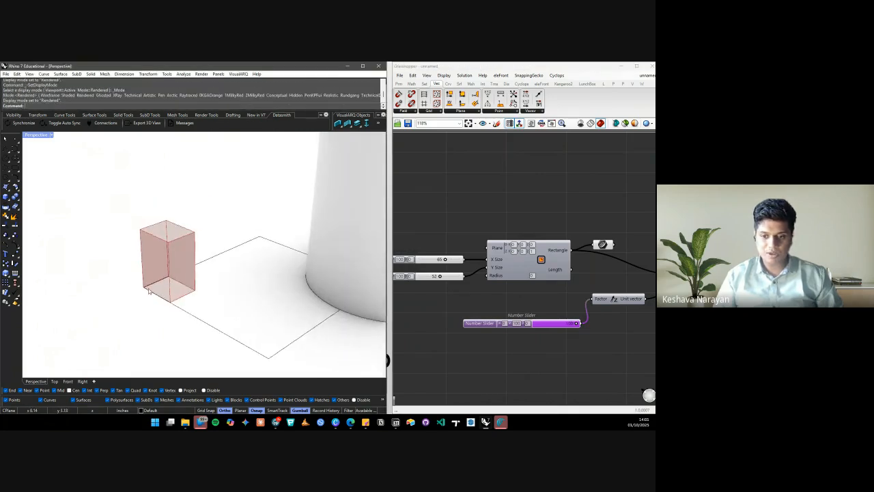
scroll(549, 320, "down", 3)
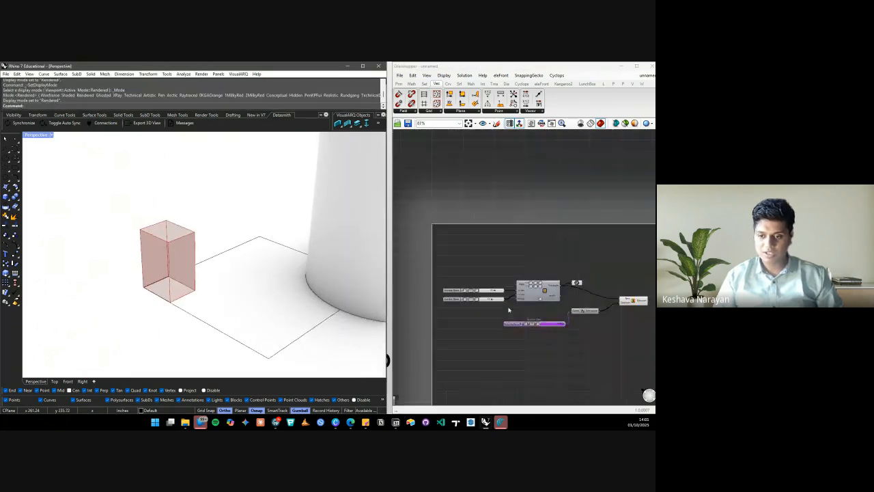
scroll(502, 301, "up", 7)
mouse_move(496, 275)
left_mouse_down()
mouse_move(453, 276)
mouse_move(508, 275)
mouse_move(484, 275)
mouse_move(497, 280)
left_mouse_up()
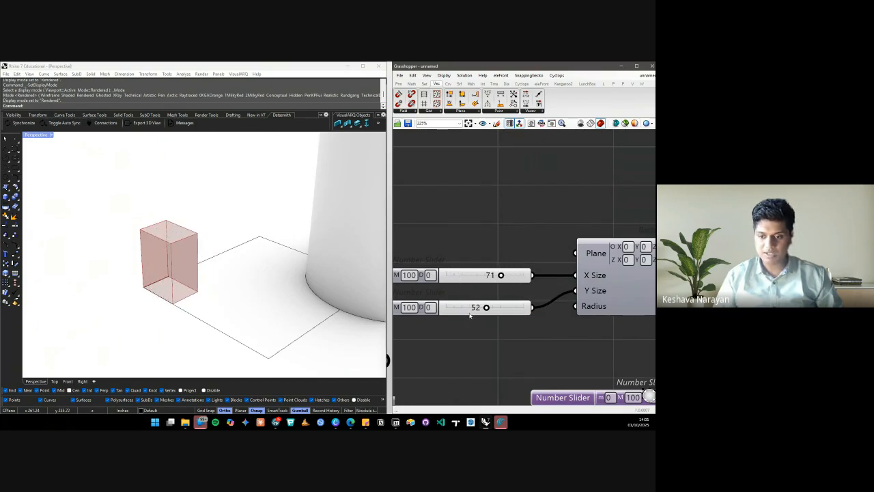
scroll(472, 316, "down", 6)
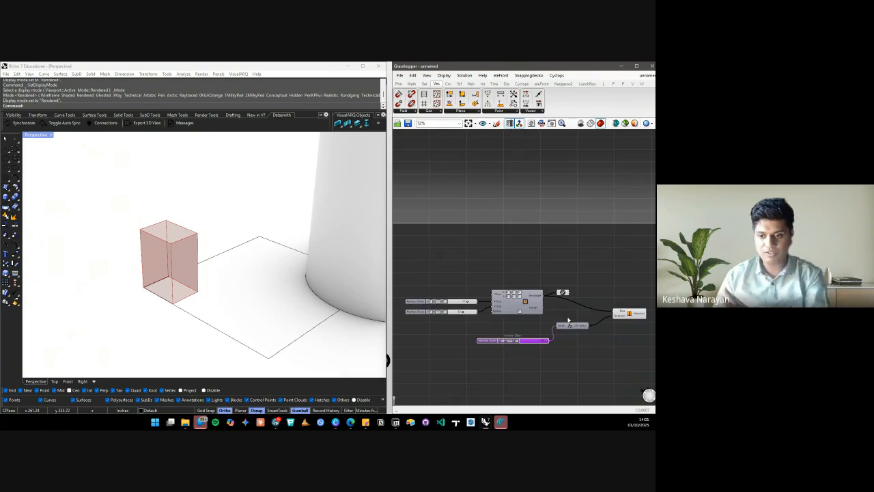
scroll(425, 307, "up", 4)
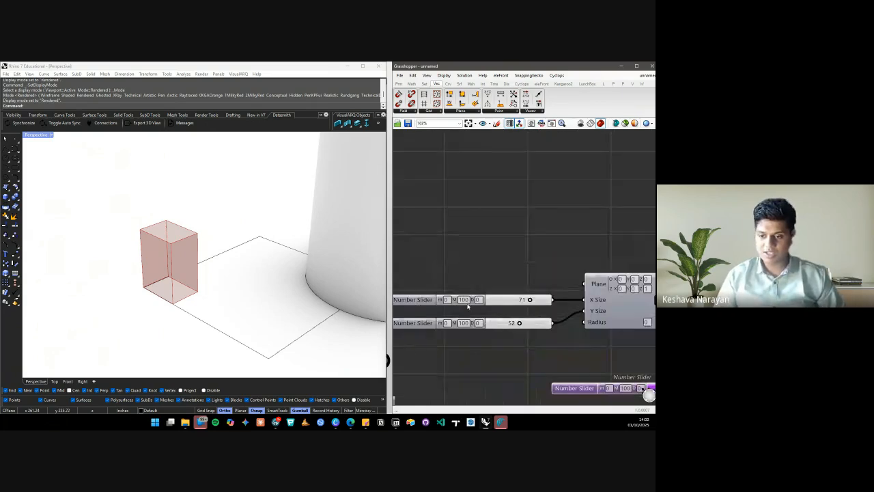
Set Y Size to 73 and lower X Size to about 38, checking the narrower box
mouse_move(519, 323)
left_mouse_down()
mouse_move(498, 324)
mouse_move(528, 325)
left_mouse_up()
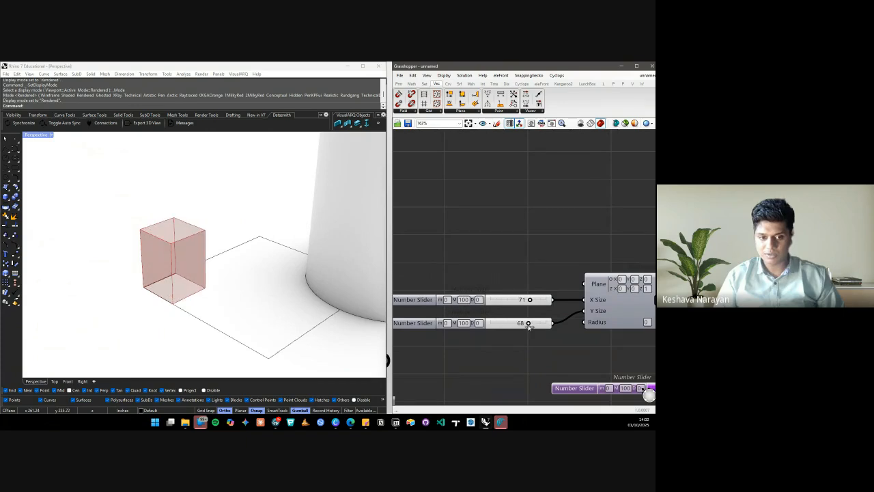
left_click_drag(529, 325, 532, 324)
left_click_drag(530, 300, 512, 299)
left_click(488, 252)
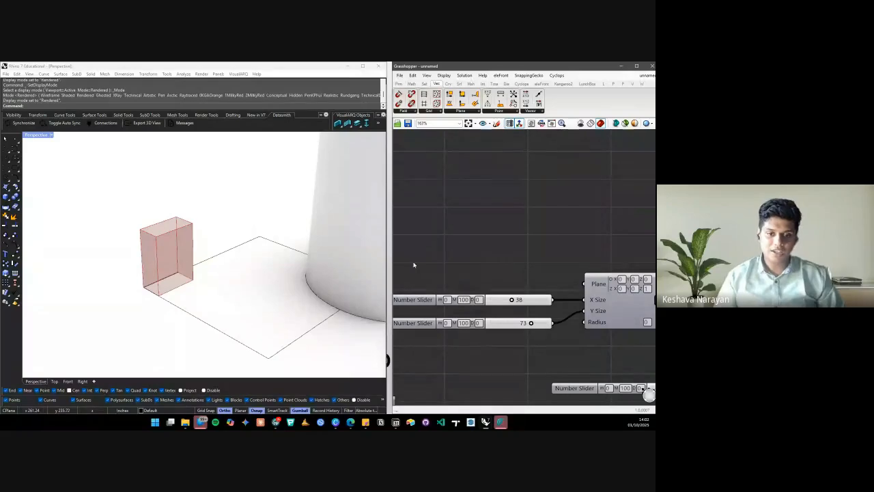
scroll(299, 247, "down", 5)
left_click(300, 247)
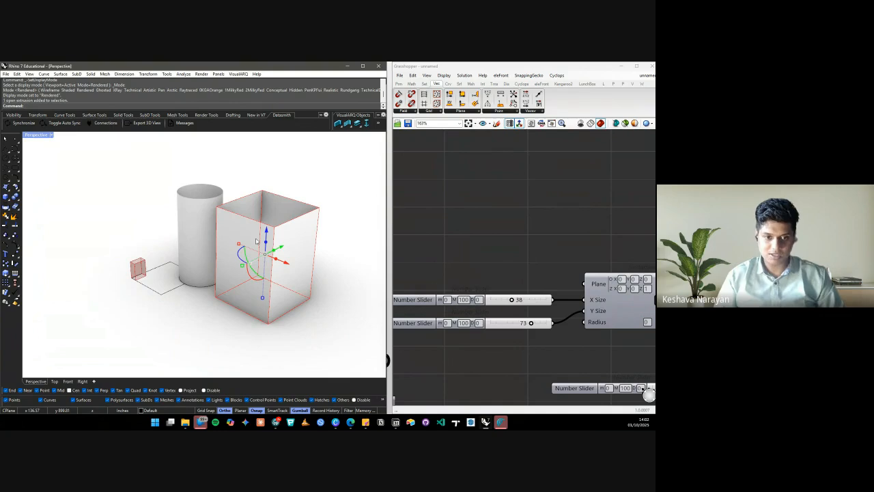
scroll(123, 273, "up", 8)
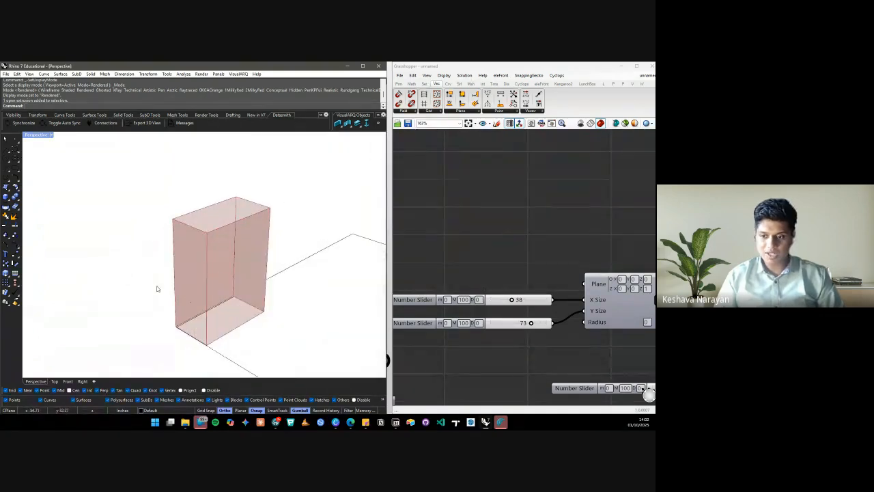
left_click(496, 246)
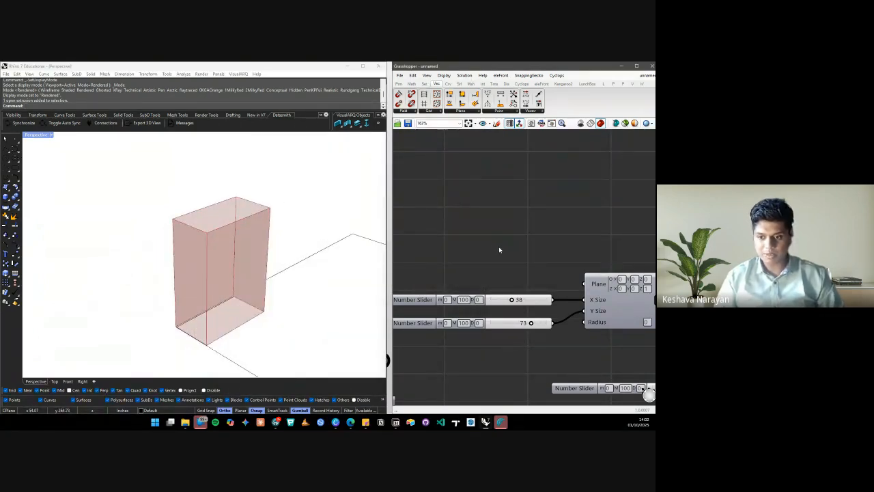
mouse_move(512, 300)
left_mouse_down()
mouse_move(520, 300)
mouse_move(512, 300)
left_mouse_up()
Drag the X Size slider to its maximum of 100
scroll(474, 276, "down", 3)
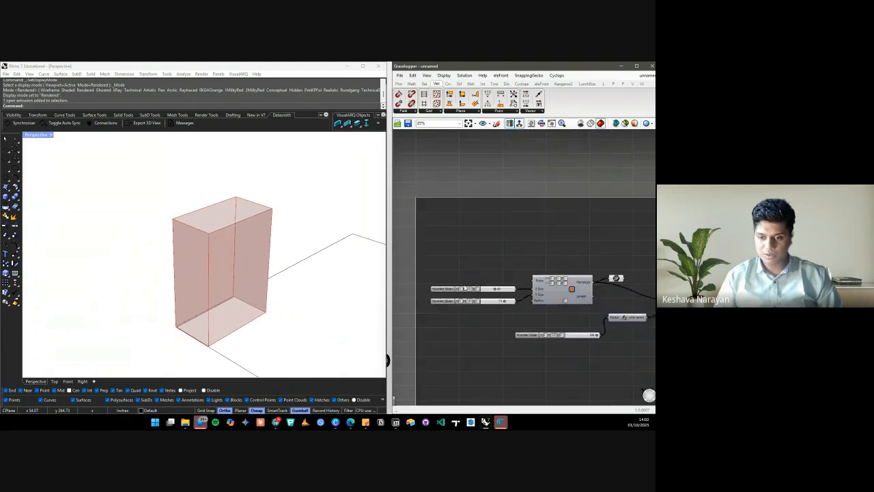
scroll(478, 294, "down", 1)
scroll(519, 314, "up", 2)
scroll(526, 320, "down", 2)
scroll(531, 324, "up", 3)
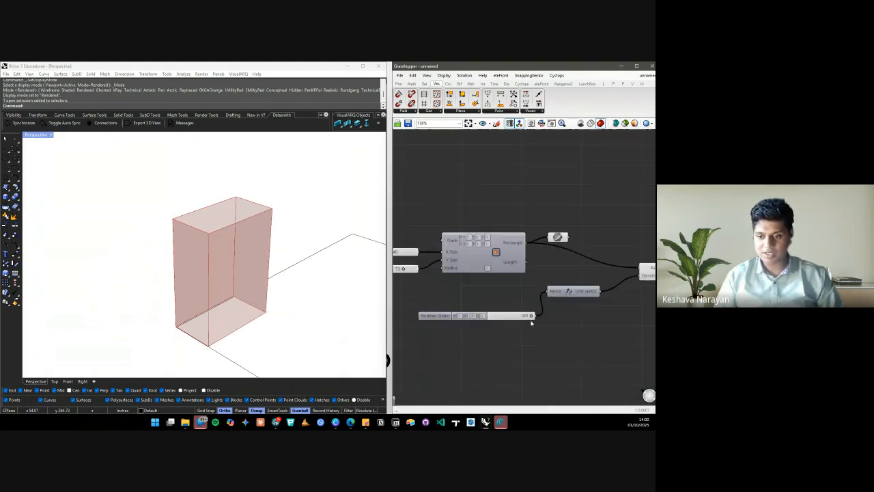
scroll(546, 318, "down", 3)
scroll(473, 287, "up", 5)
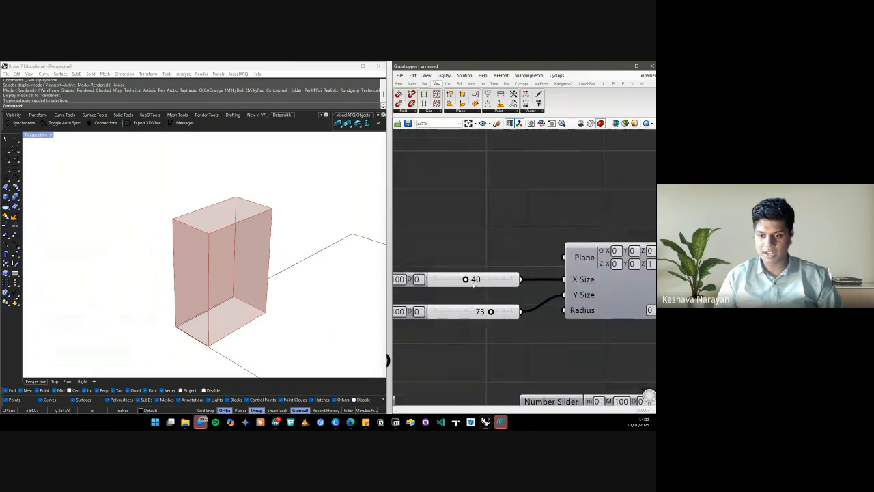
left_click_drag(466, 279, 560, 282)
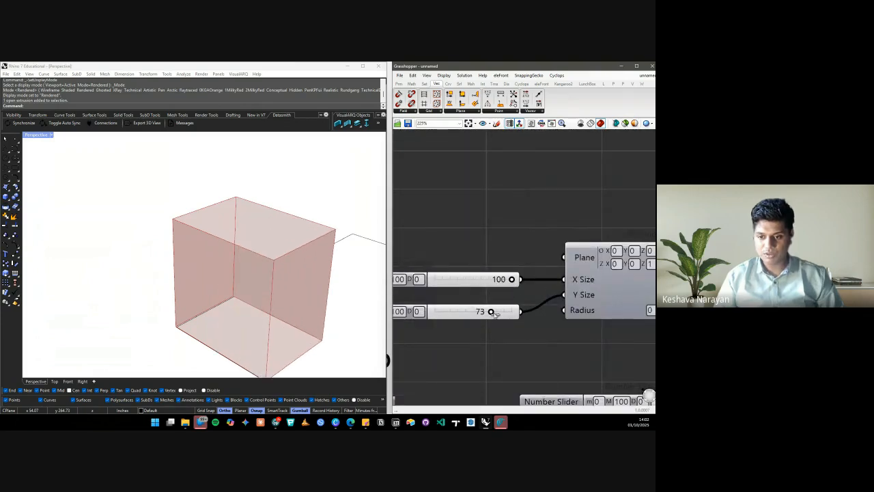
Raise Y Size to 100 as well and view the resulting cube in Rendered mode
double_click(492, 311)
left_click(512, 296)
left_click_drag(494, 312, 544, 313)
scroll(463, 221, "down", 5)
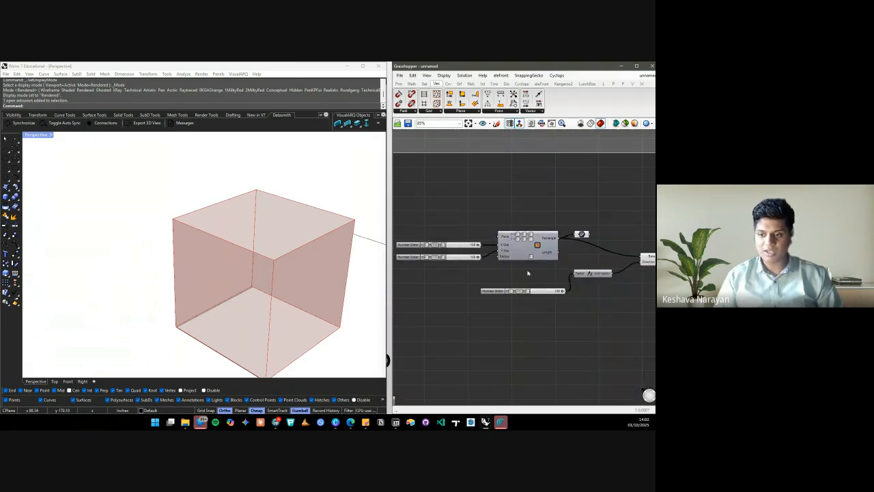
scroll(281, 310, "down", 3)
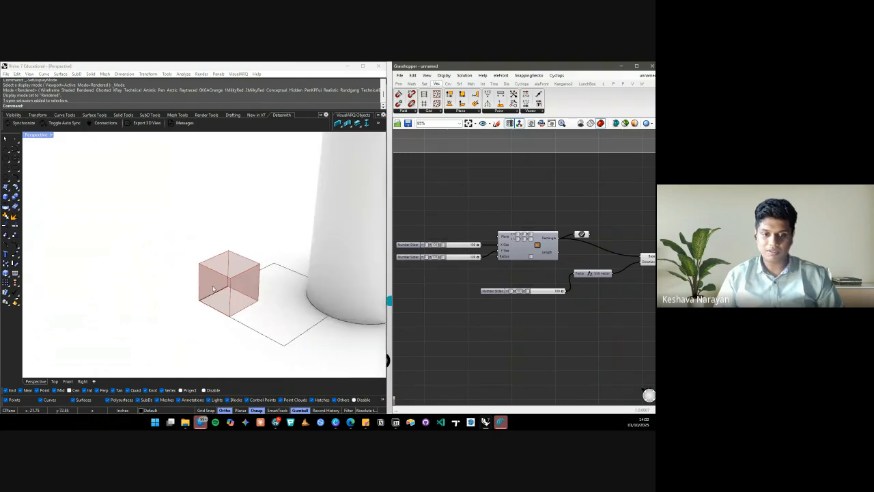
right_click(282, 309)
right_click(287, 298)
scroll(246, 291, "up", 10)
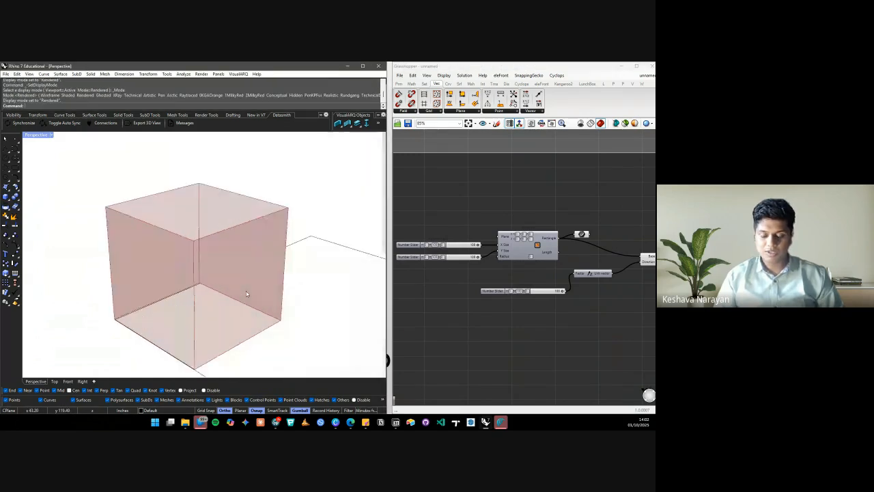
scroll(233, 267, "down", 10)
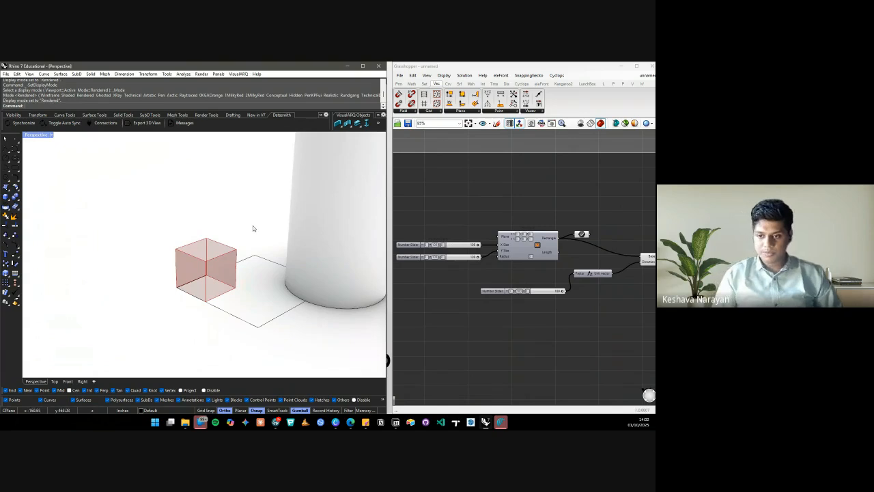
left_click(470, 214)
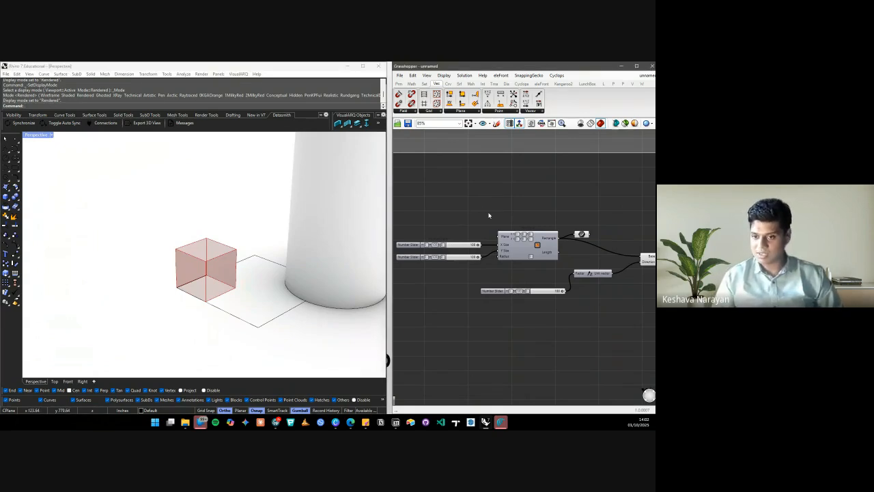